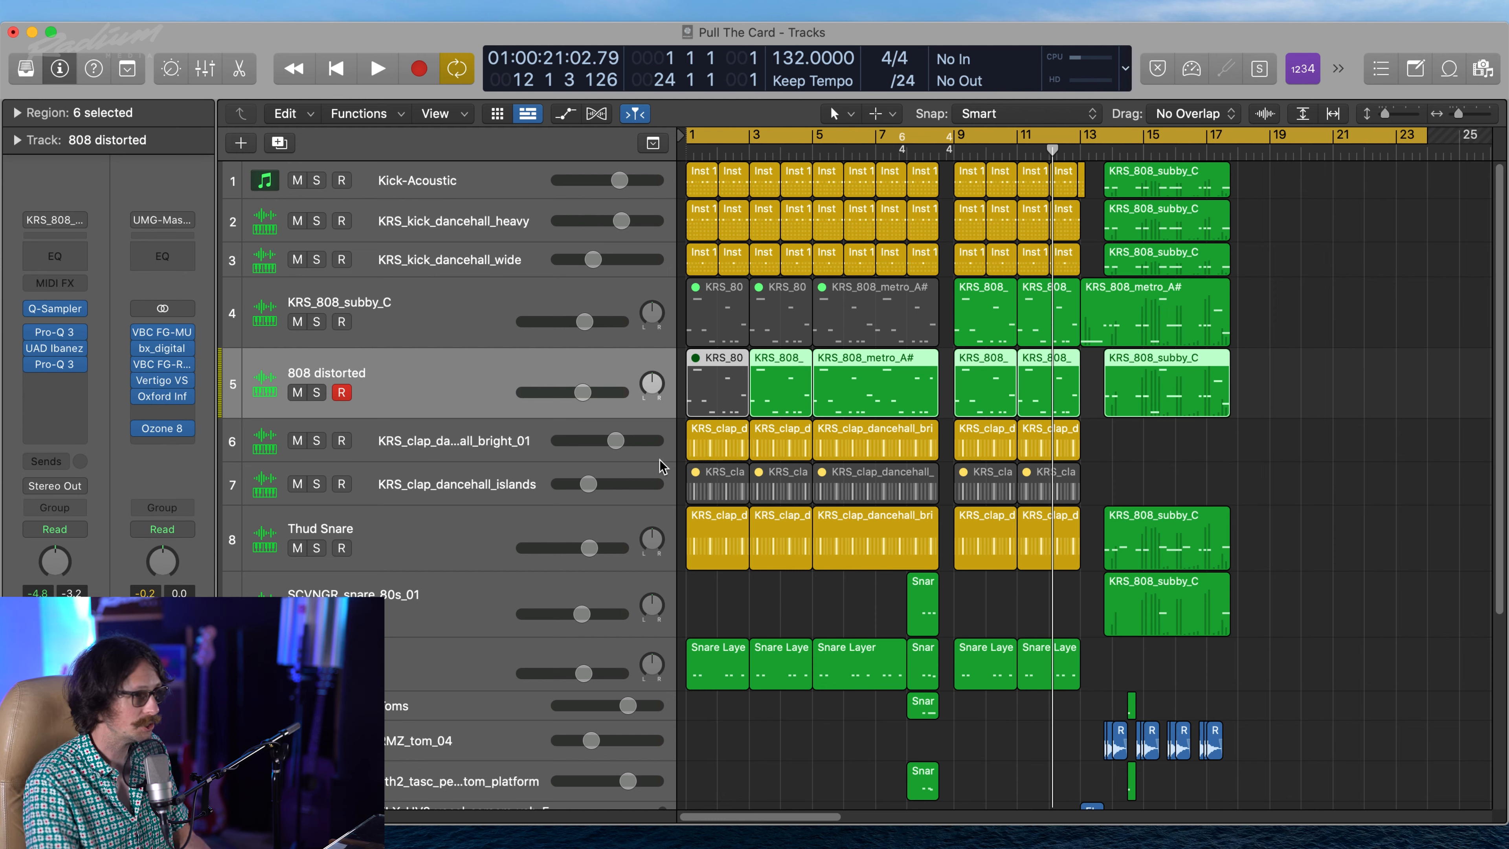
Review the kick, 808, clap and snare tracks one by one to see the processing on each channel strip
left_click(436, 188)
left_click(449, 221)
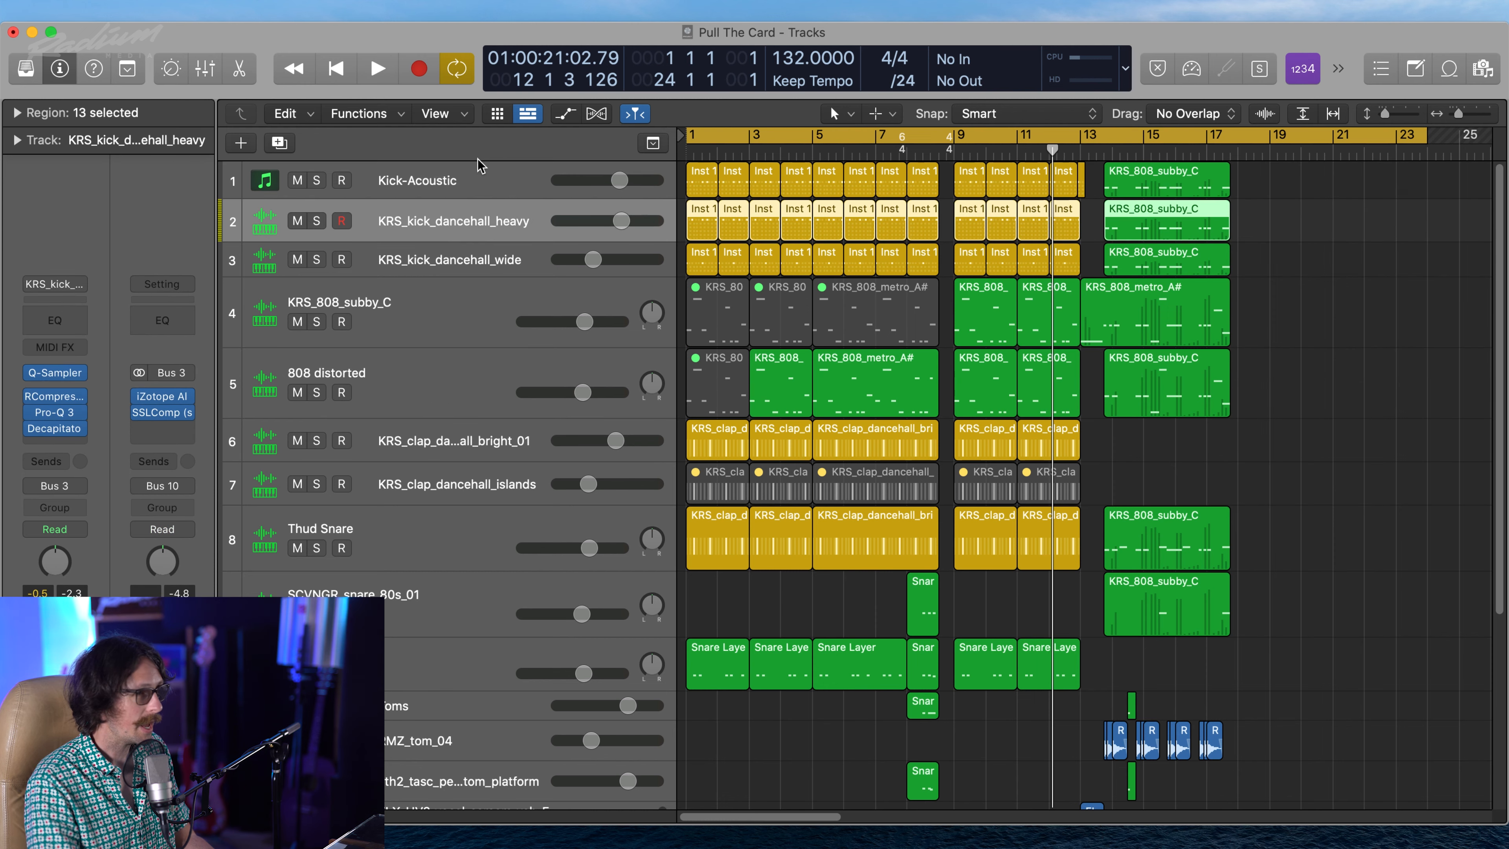
left_click(458, 303)
left_click(442, 375)
left_click(438, 303)
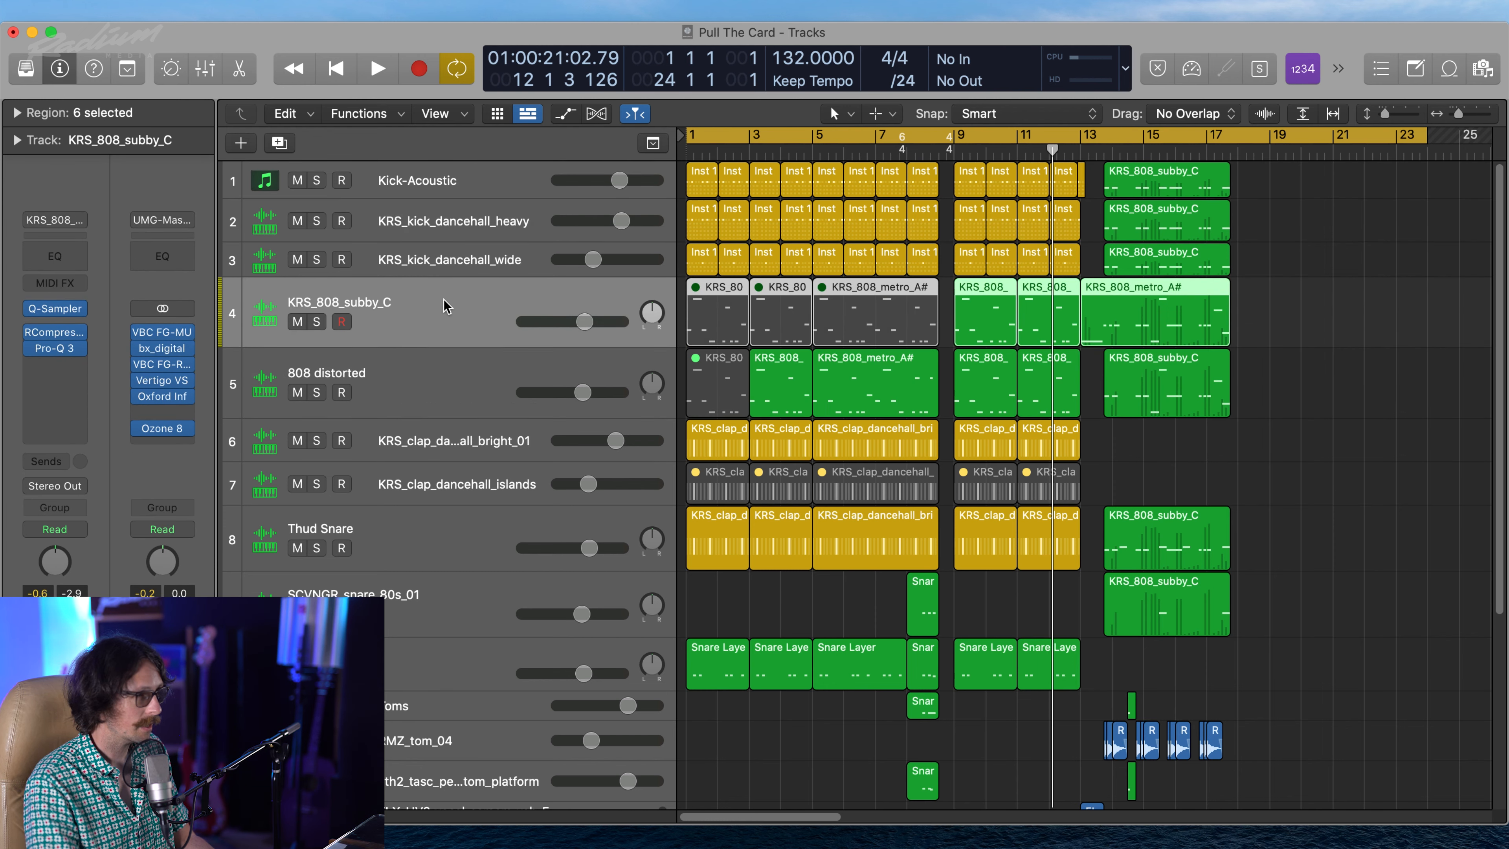
left_click(461, 268)
left_click(452, 234)
left_click(451, 179)
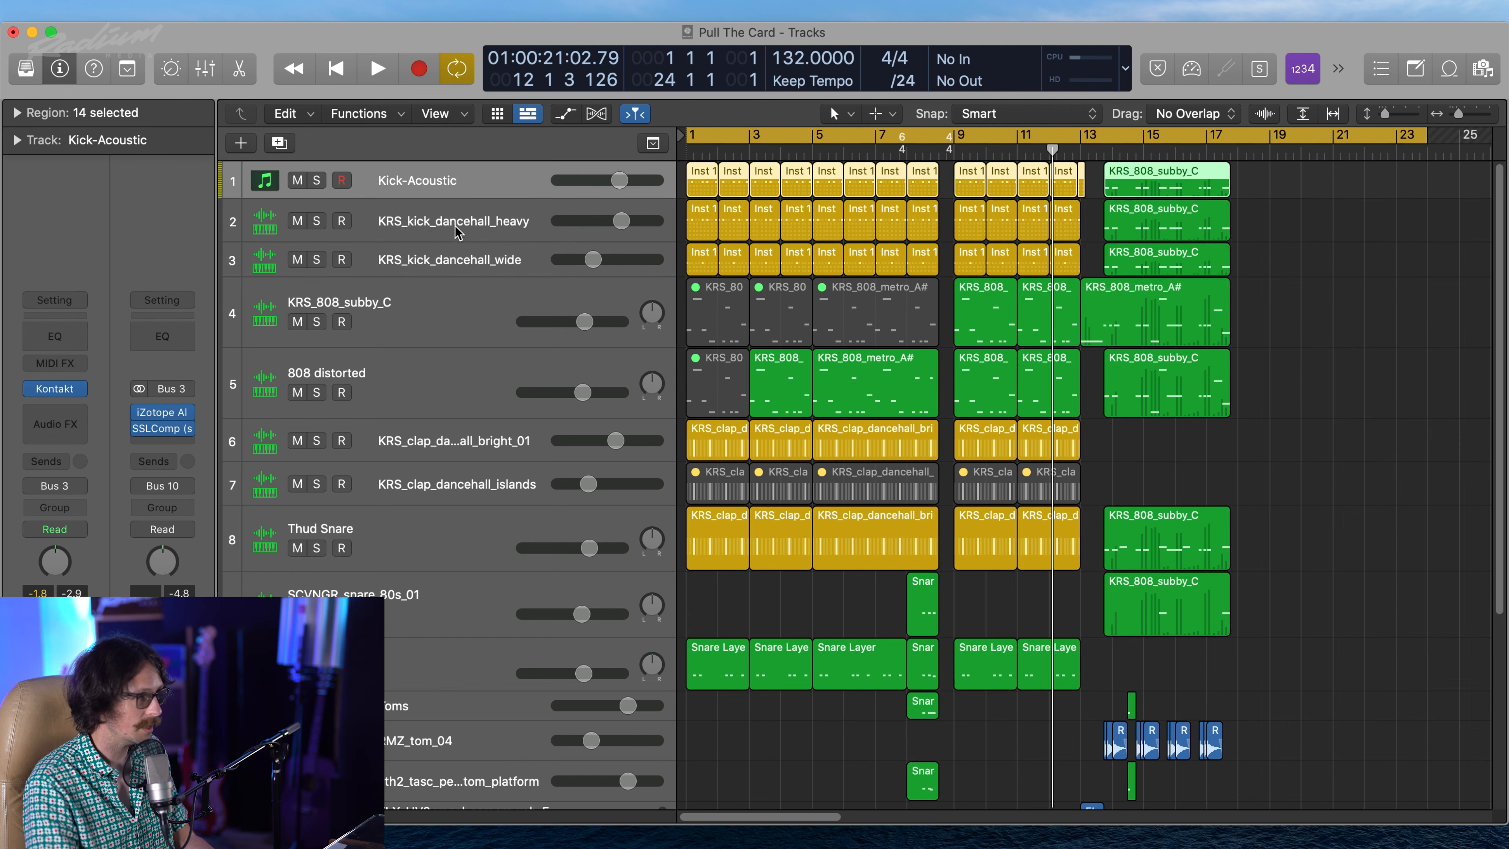
left_click(455, 227)
left_click(455, 256)
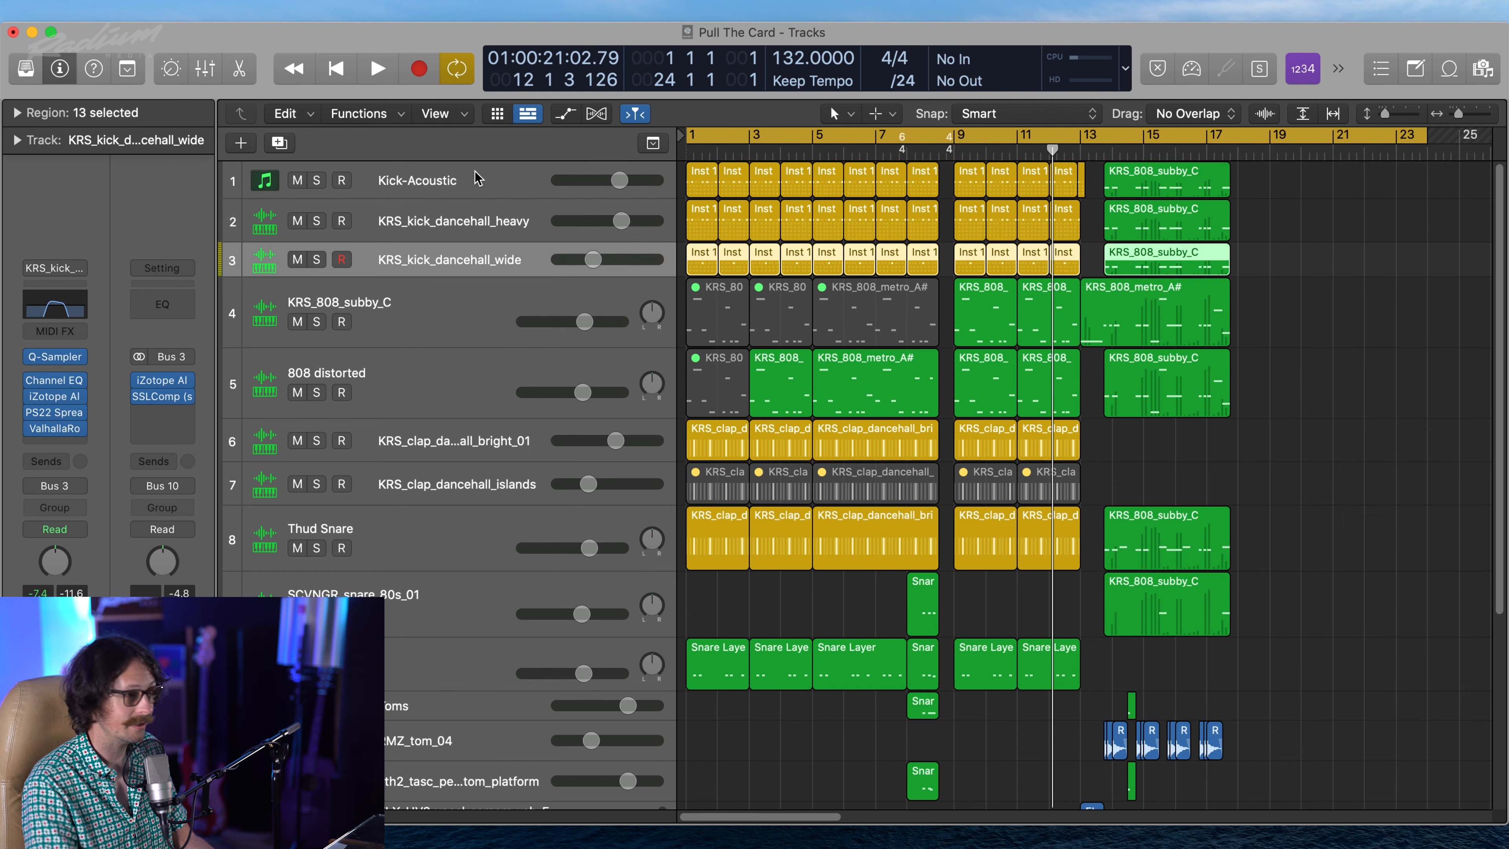
left_click(440, 228)
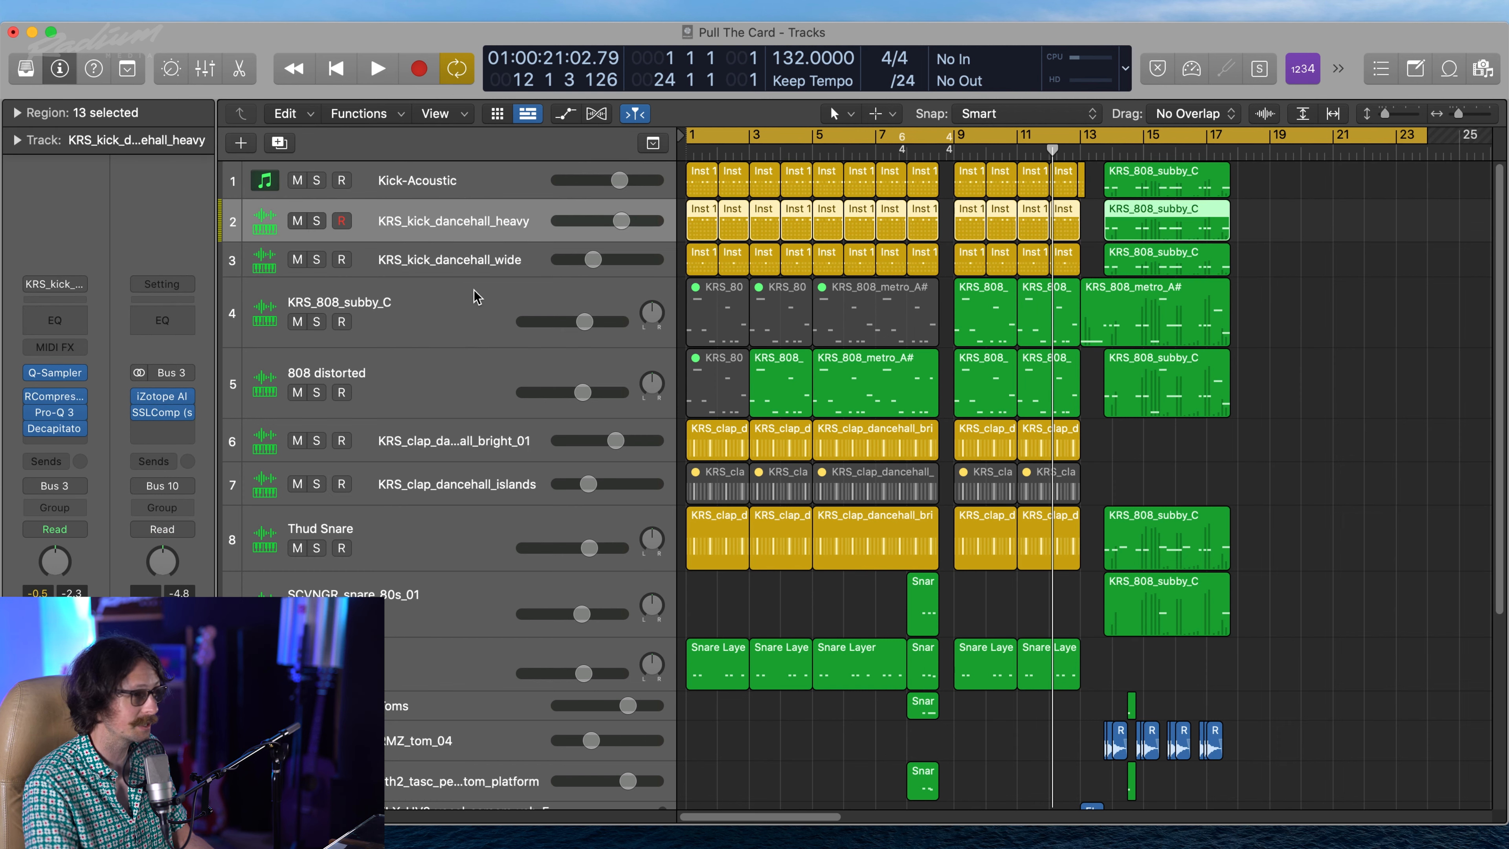
left_click(450, 447)
left_click(467, 501)
left_click(452, 559)
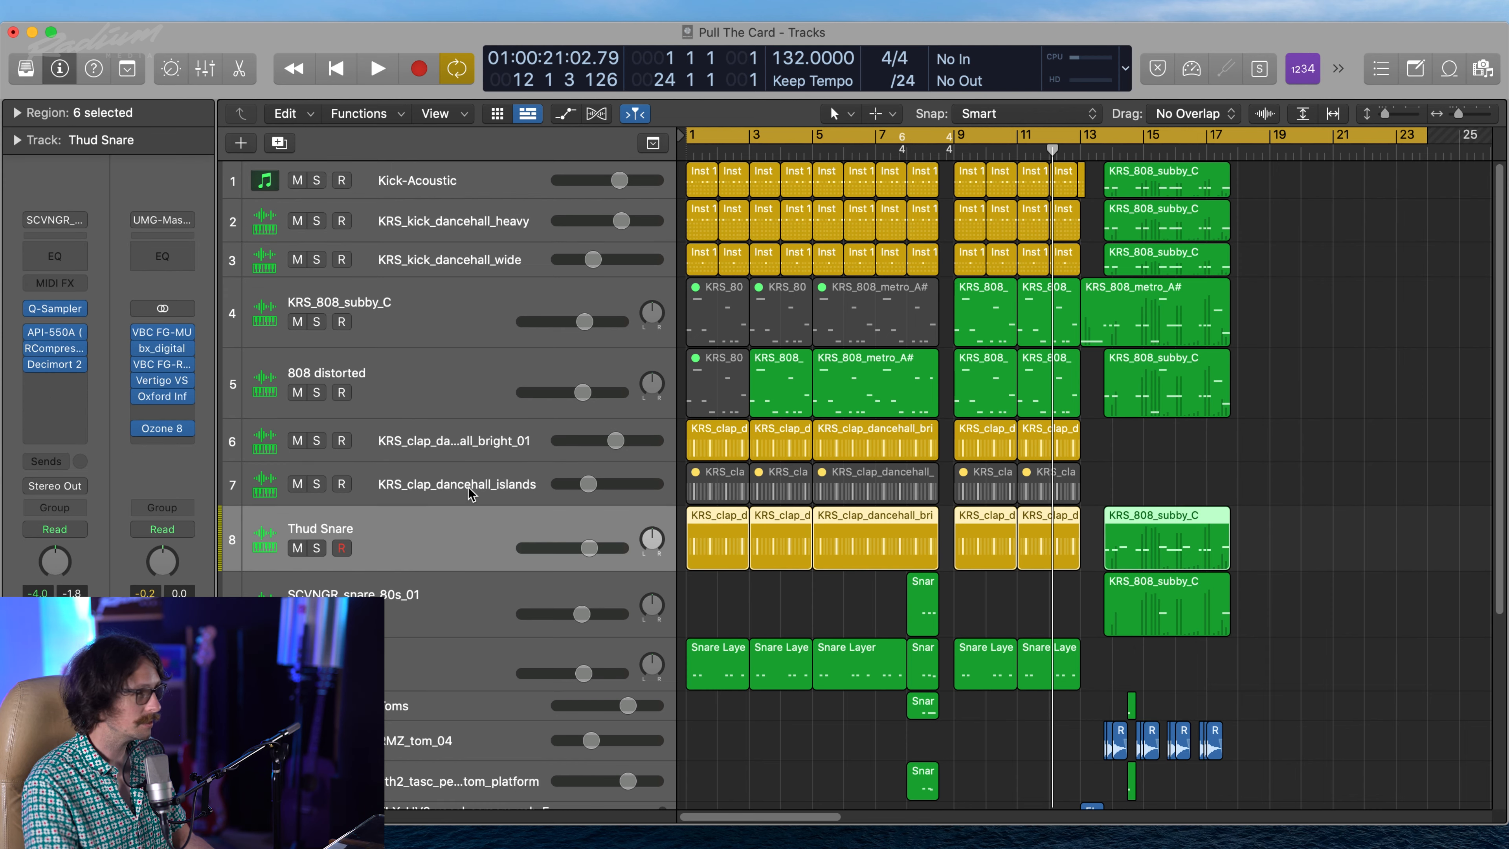
Inspect the iZotope Alloy 2, SSLComp and ValhallaRoom plug-ins on the Claps bus and close their windows
left_click(469, 497)
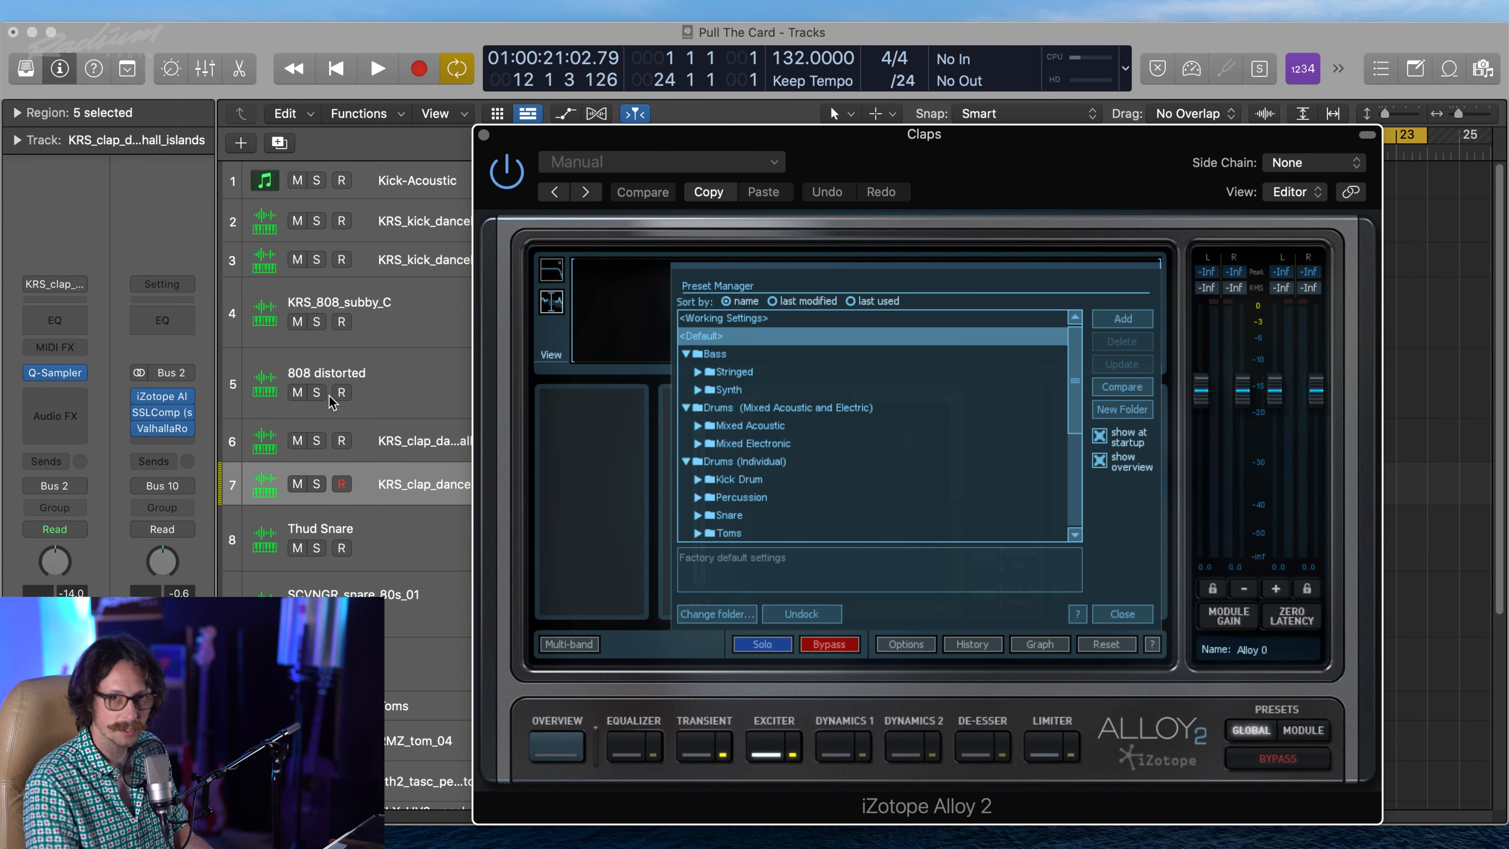
left_click(164, 416)
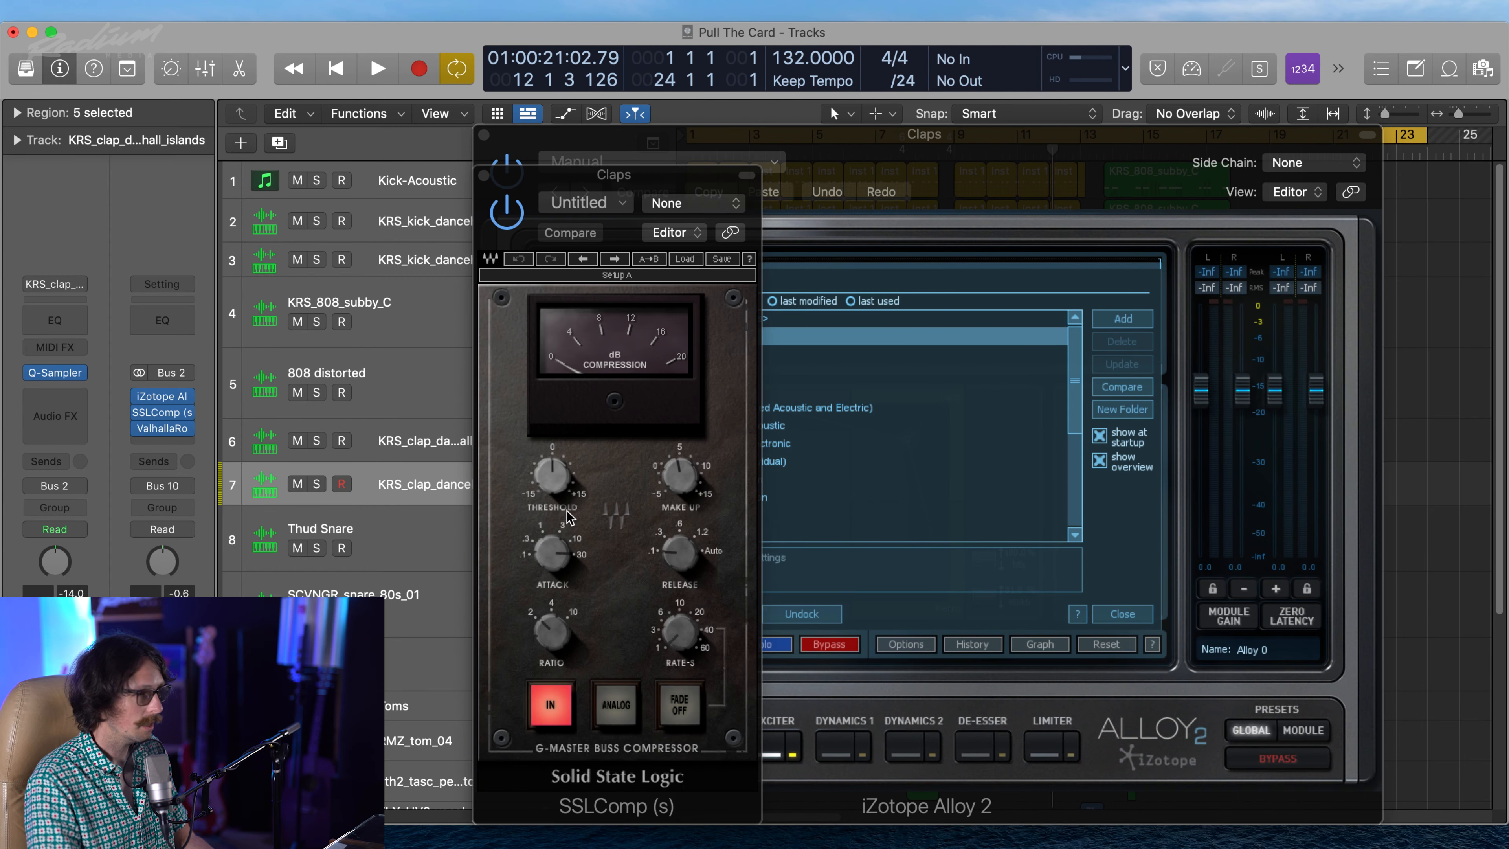
left_click(163, 428)
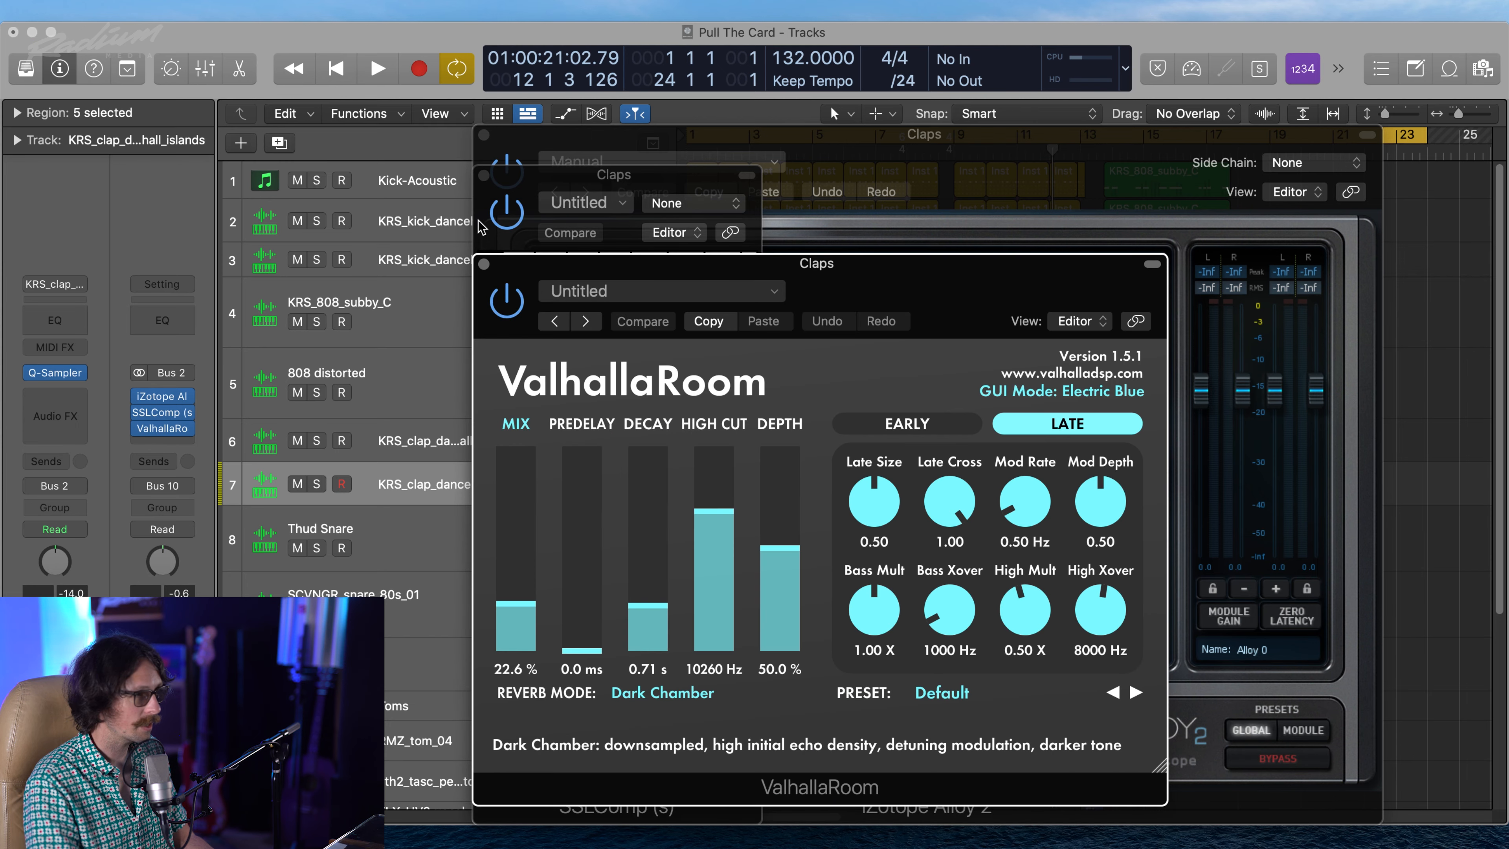
left_click(484, 264)
left_click(484, 175)
left_click(484, 136)
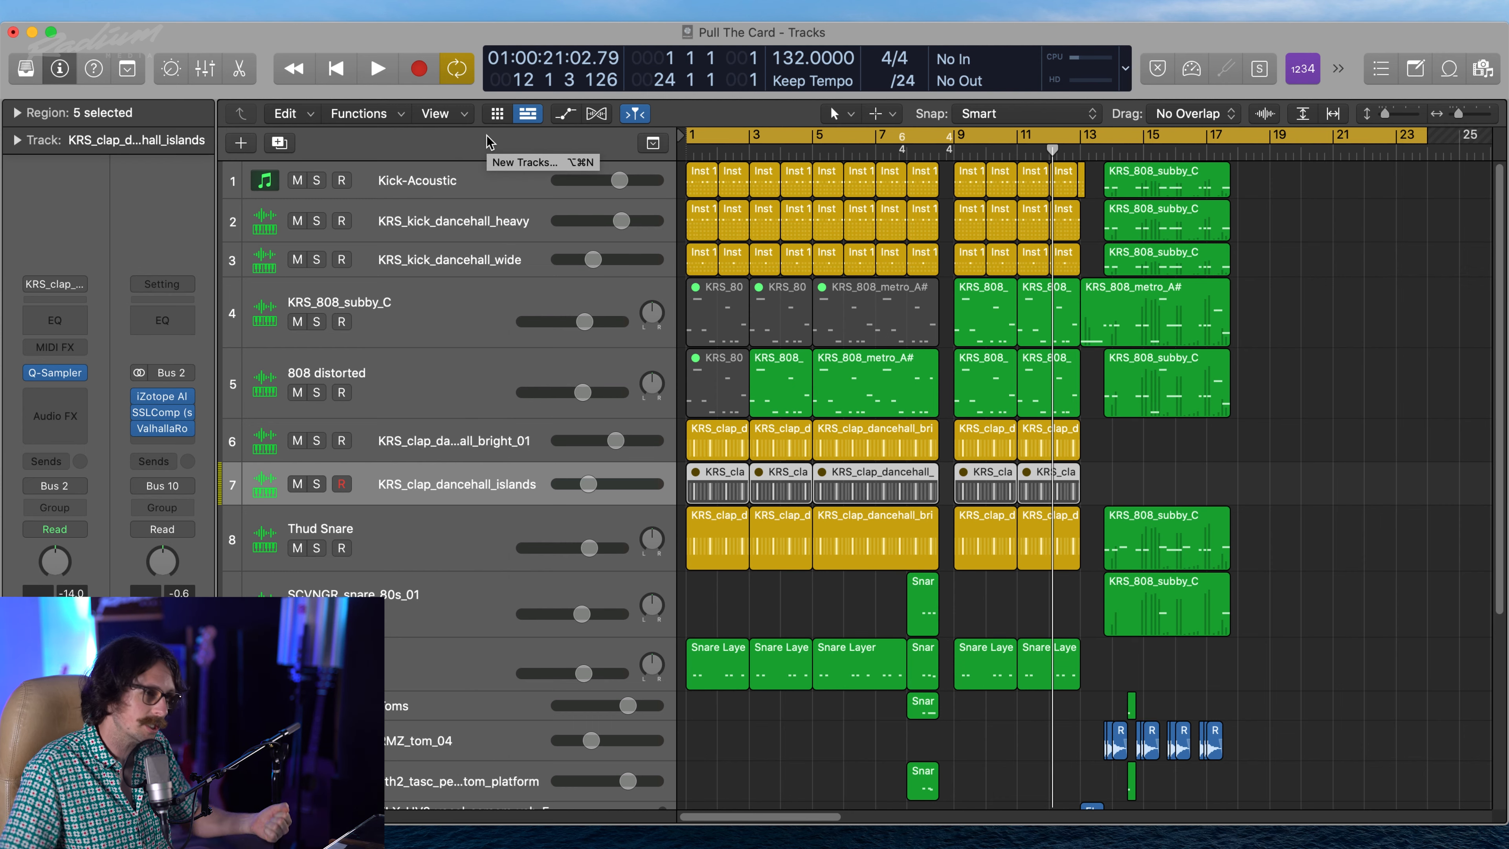
Return the playhead to the start of the song and look over the snare and toms tracks
key("Return")
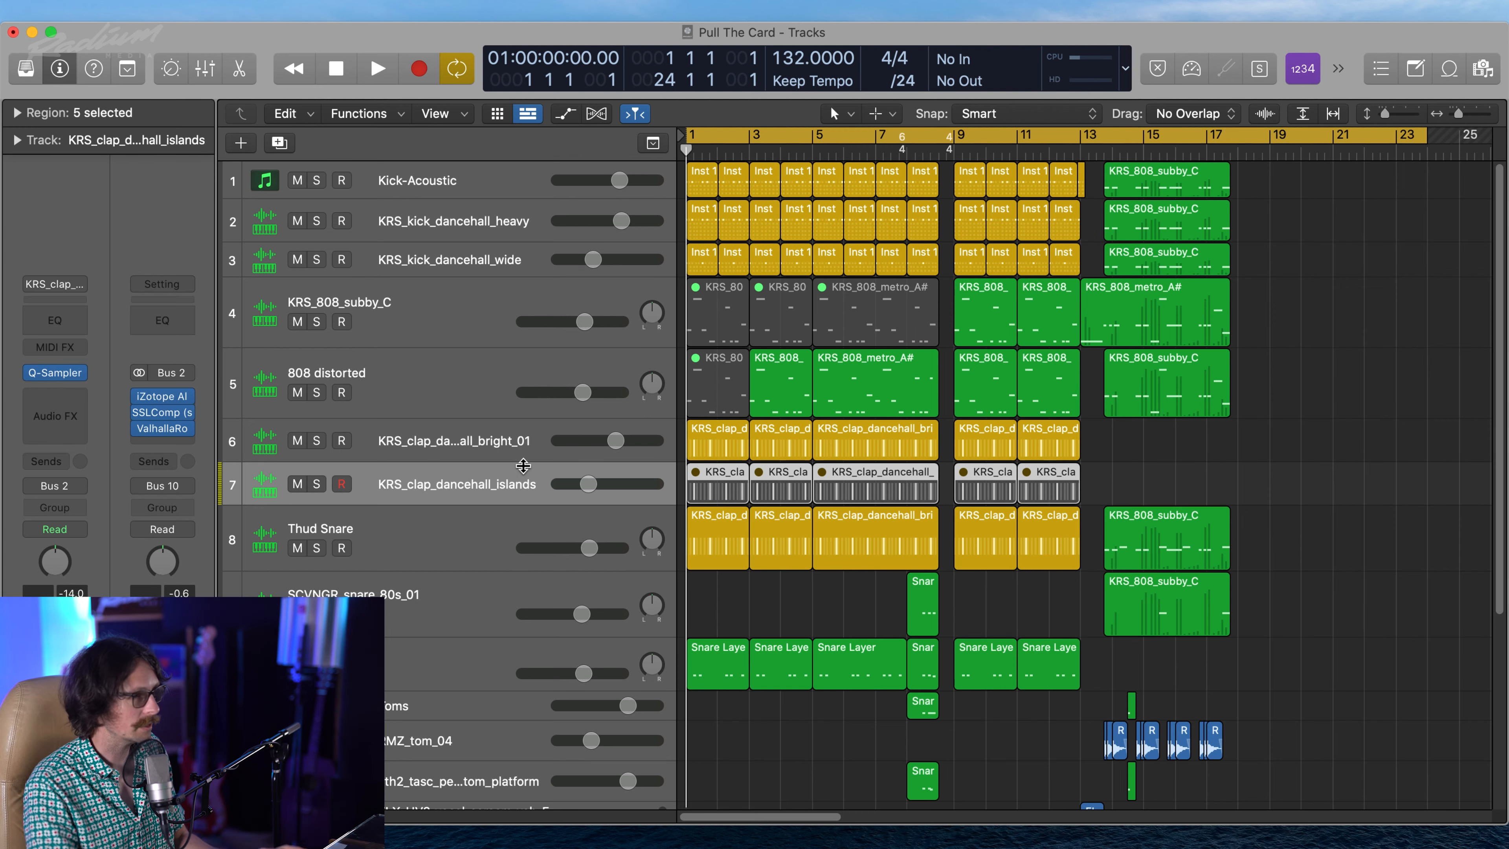
left_click(448, 548)
left_click(444, 602)
left_click(448, 706)
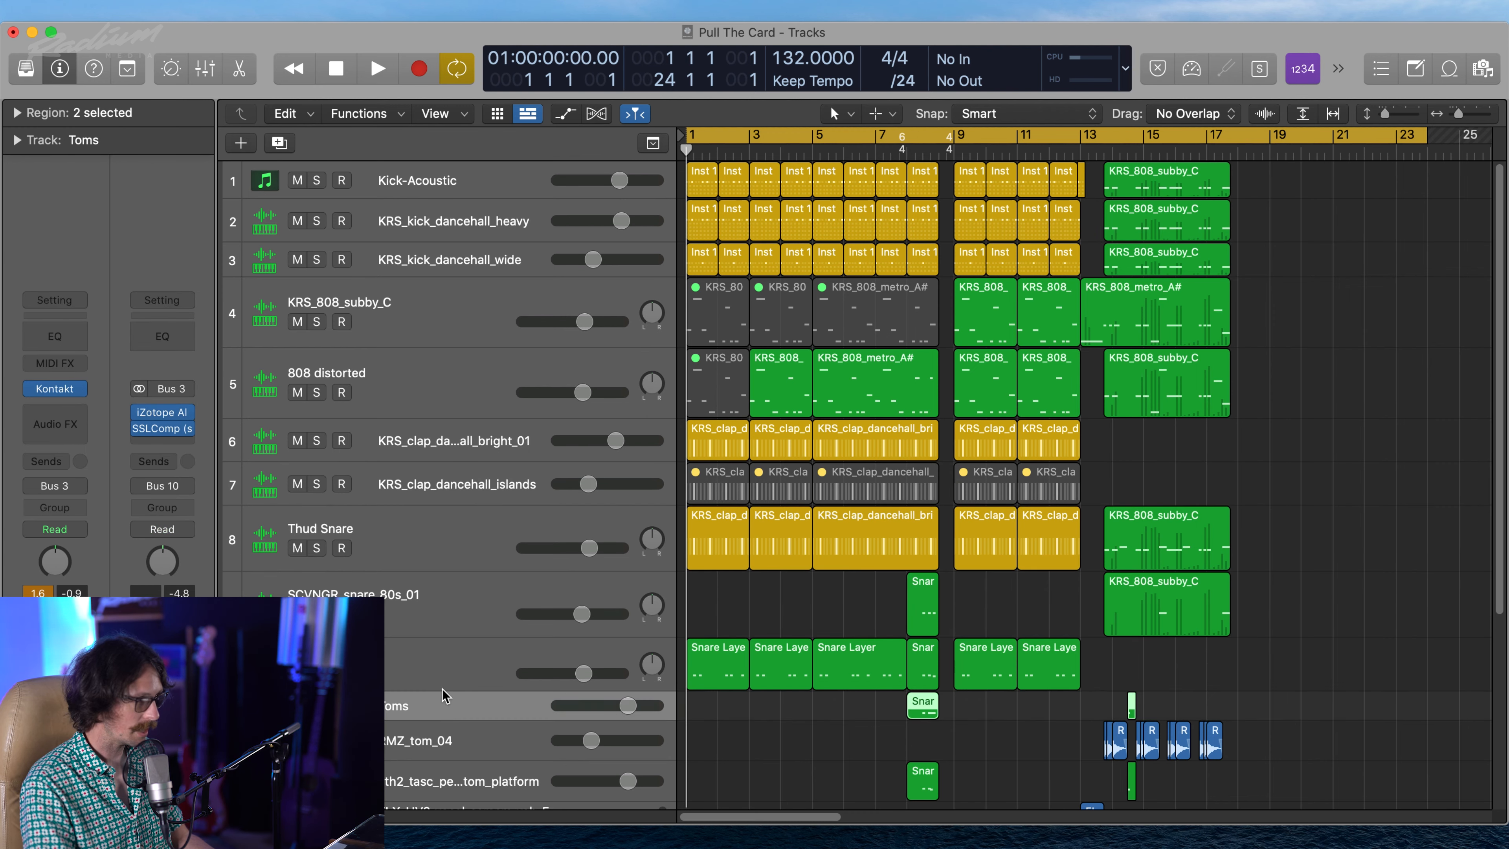
Select the first ten tracks, from Kick-Acoustic down to the upper Toms track with the Snare Layer regions
left_click(449, 668)
scroll(694, 685, "down", 5)
scroll(629, 219, "up", 5)
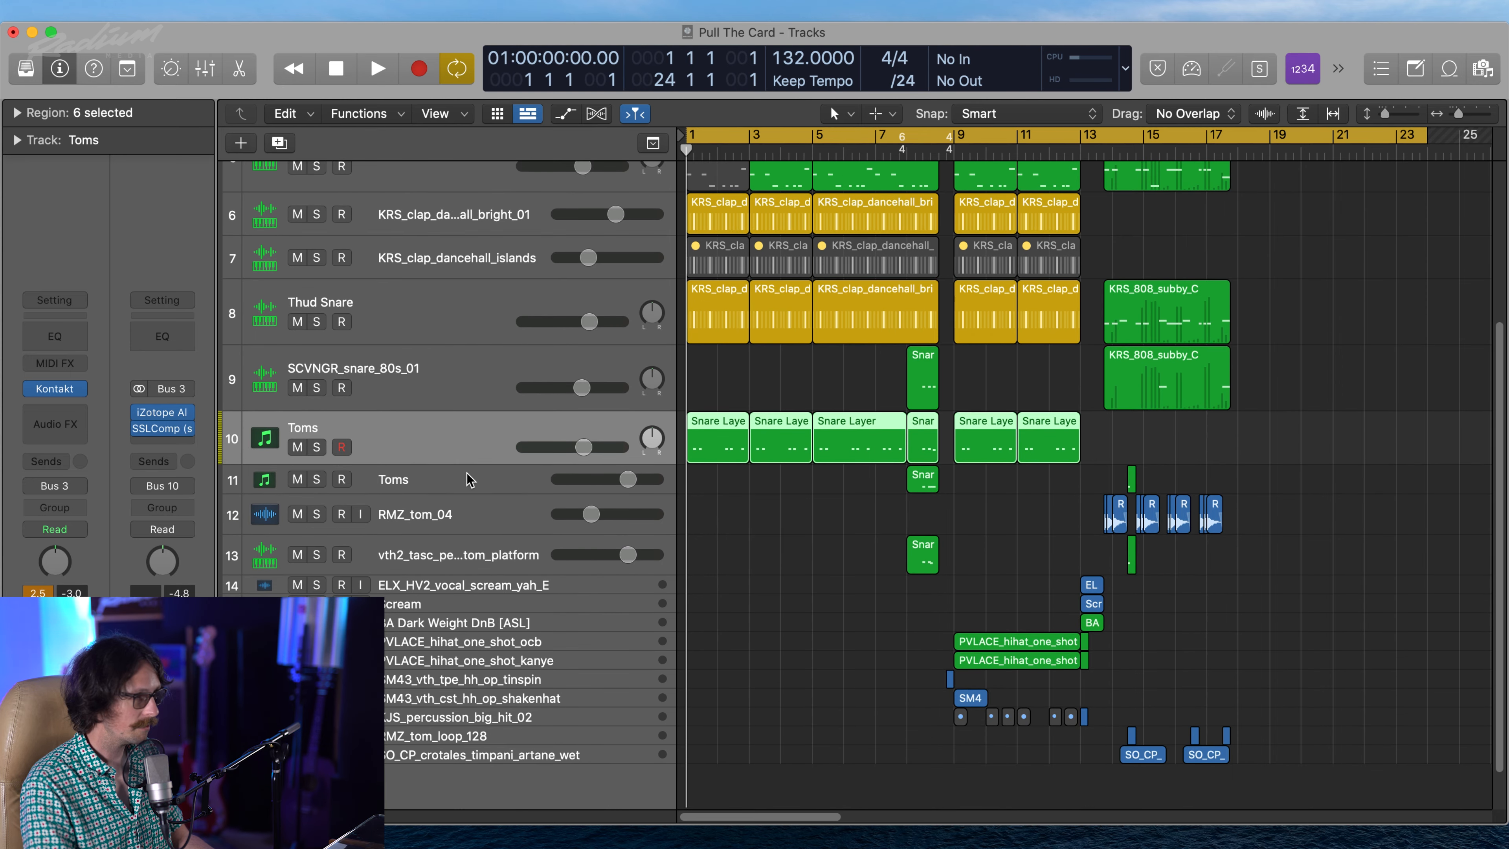
key("super+a")
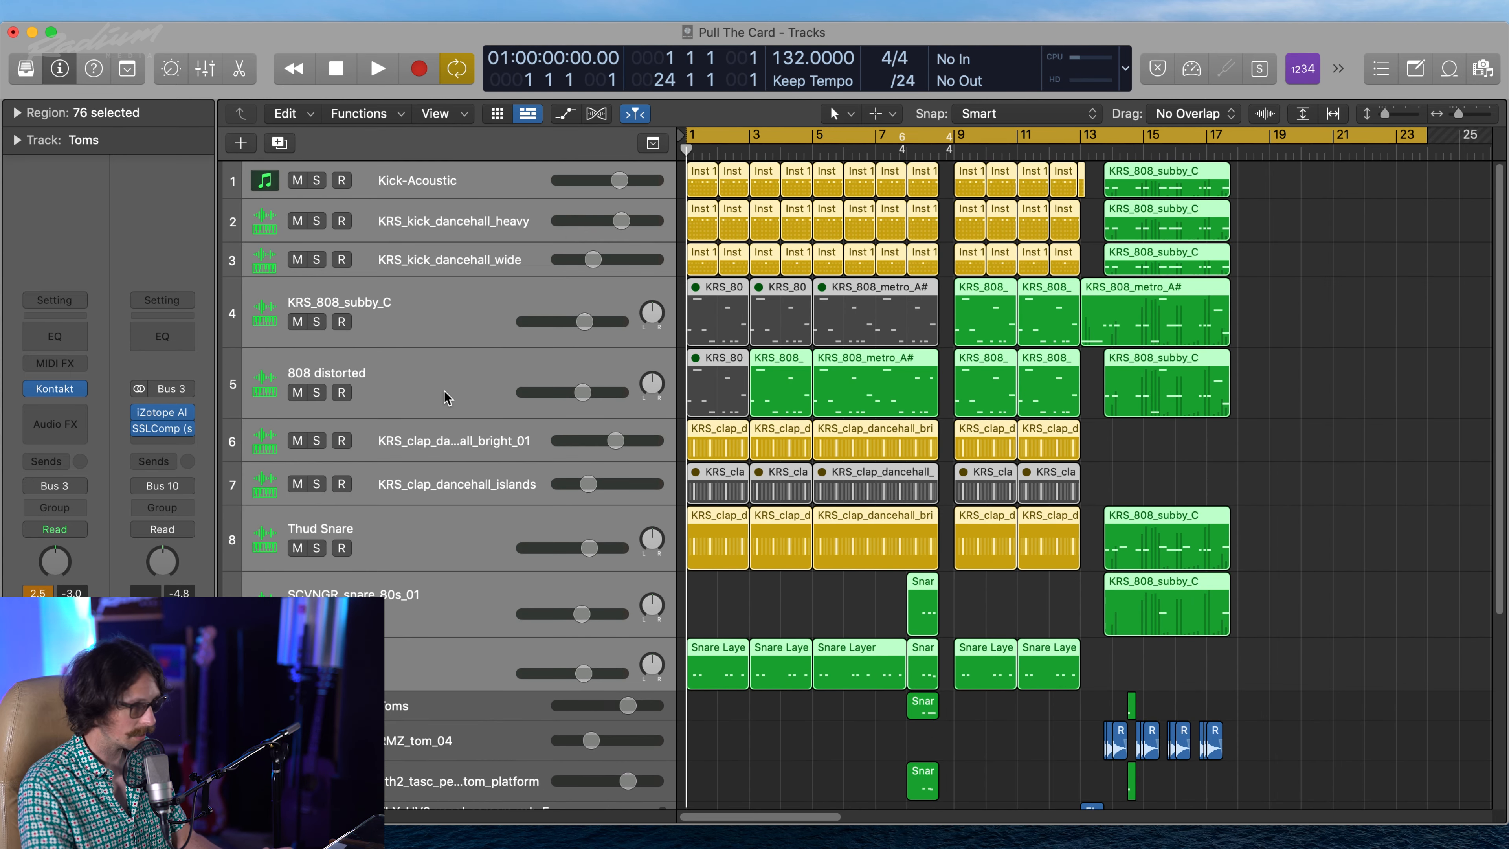
left_click(446, 397, "shift")
left_click(447, 396, "shift")
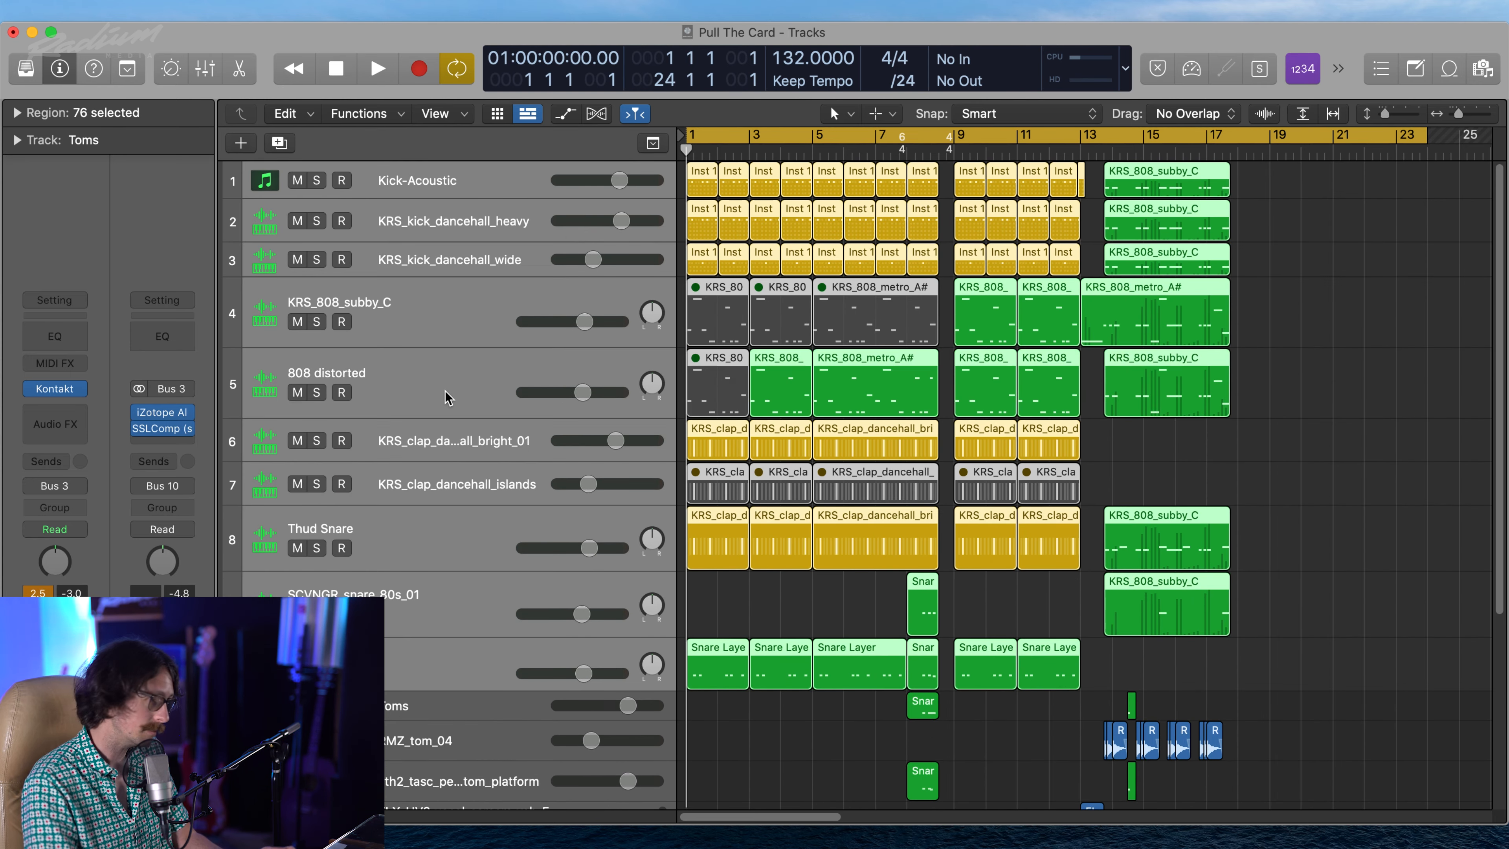
Show the mixer and route the outputs of all selected drum tracks to Bus 4
key("x")
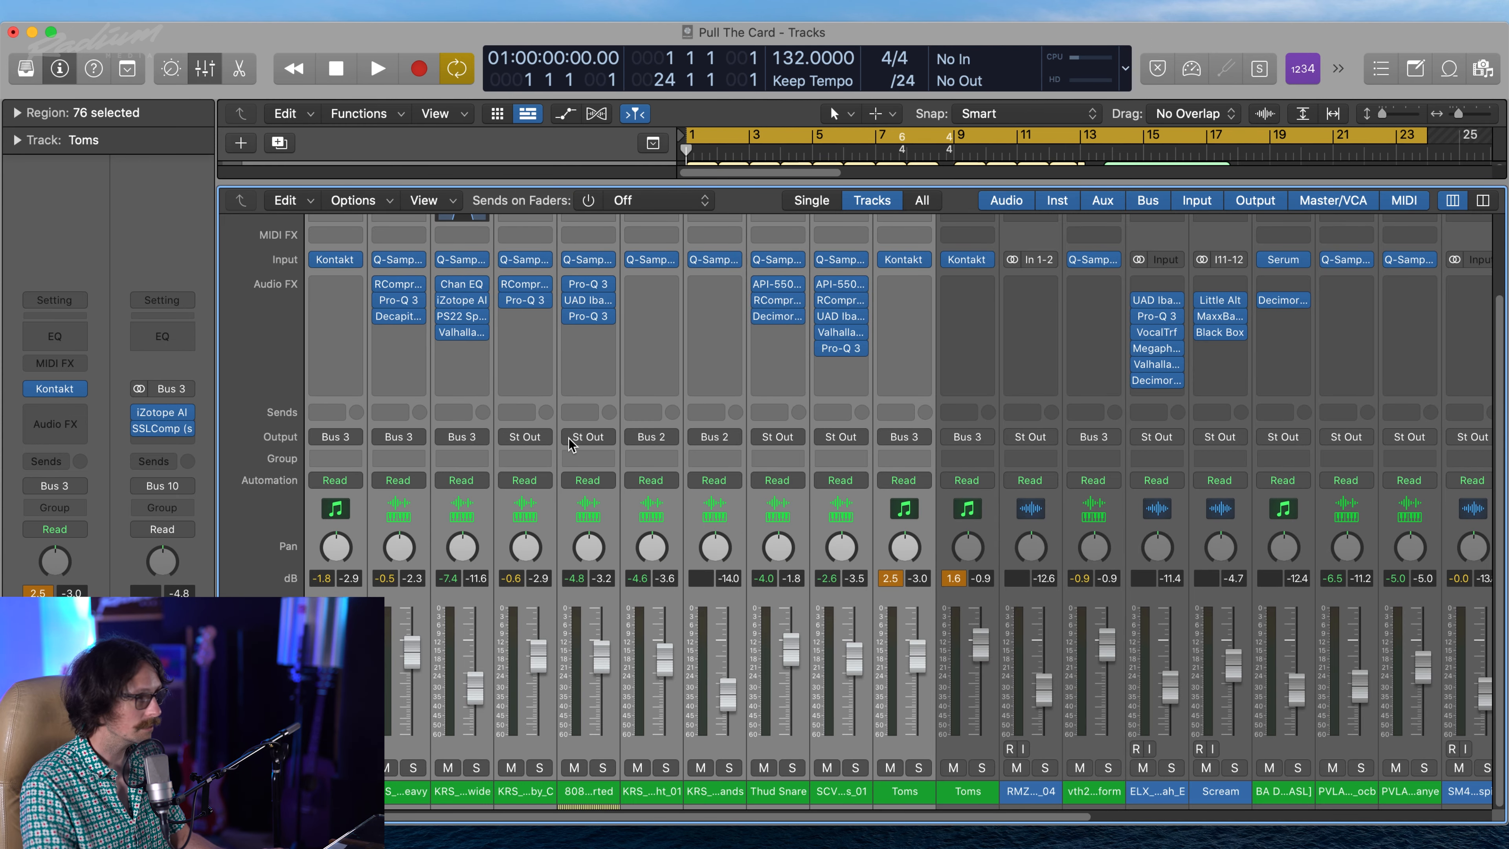
left_click(538, 438)
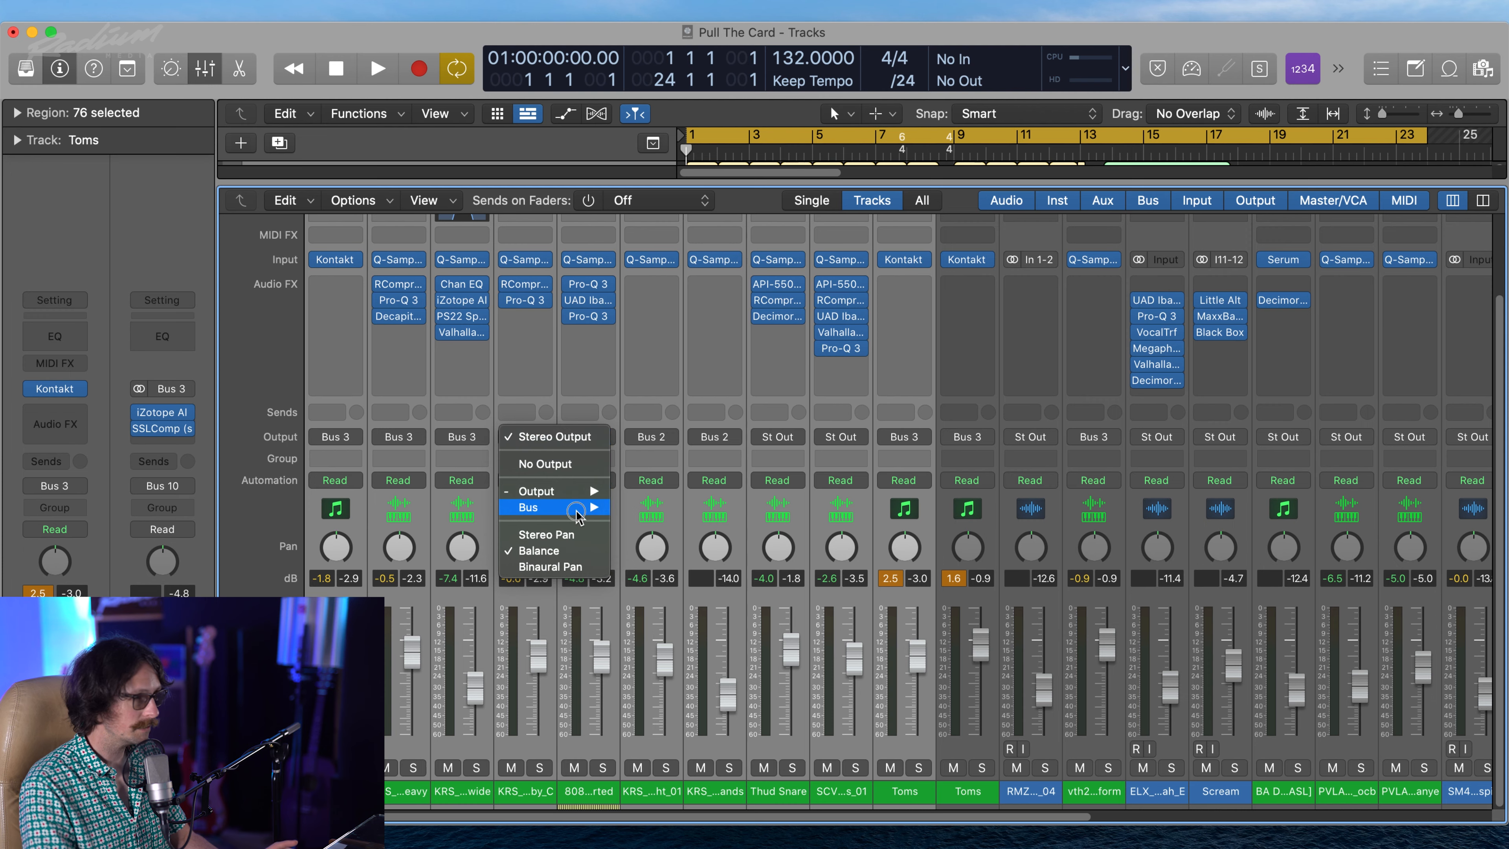
mouse_move(588, 507)
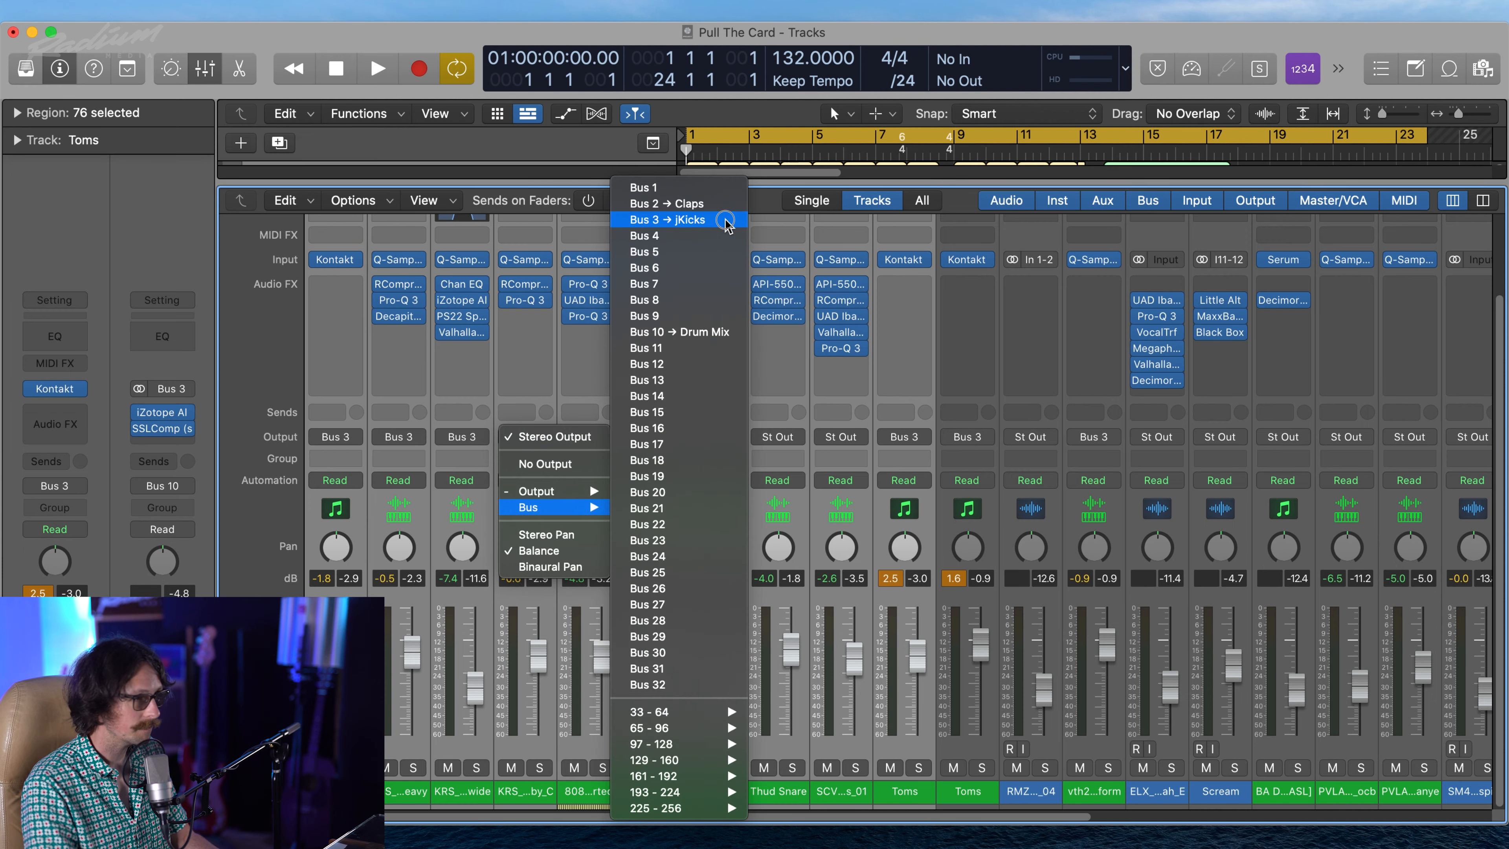
left_click(710, 236)
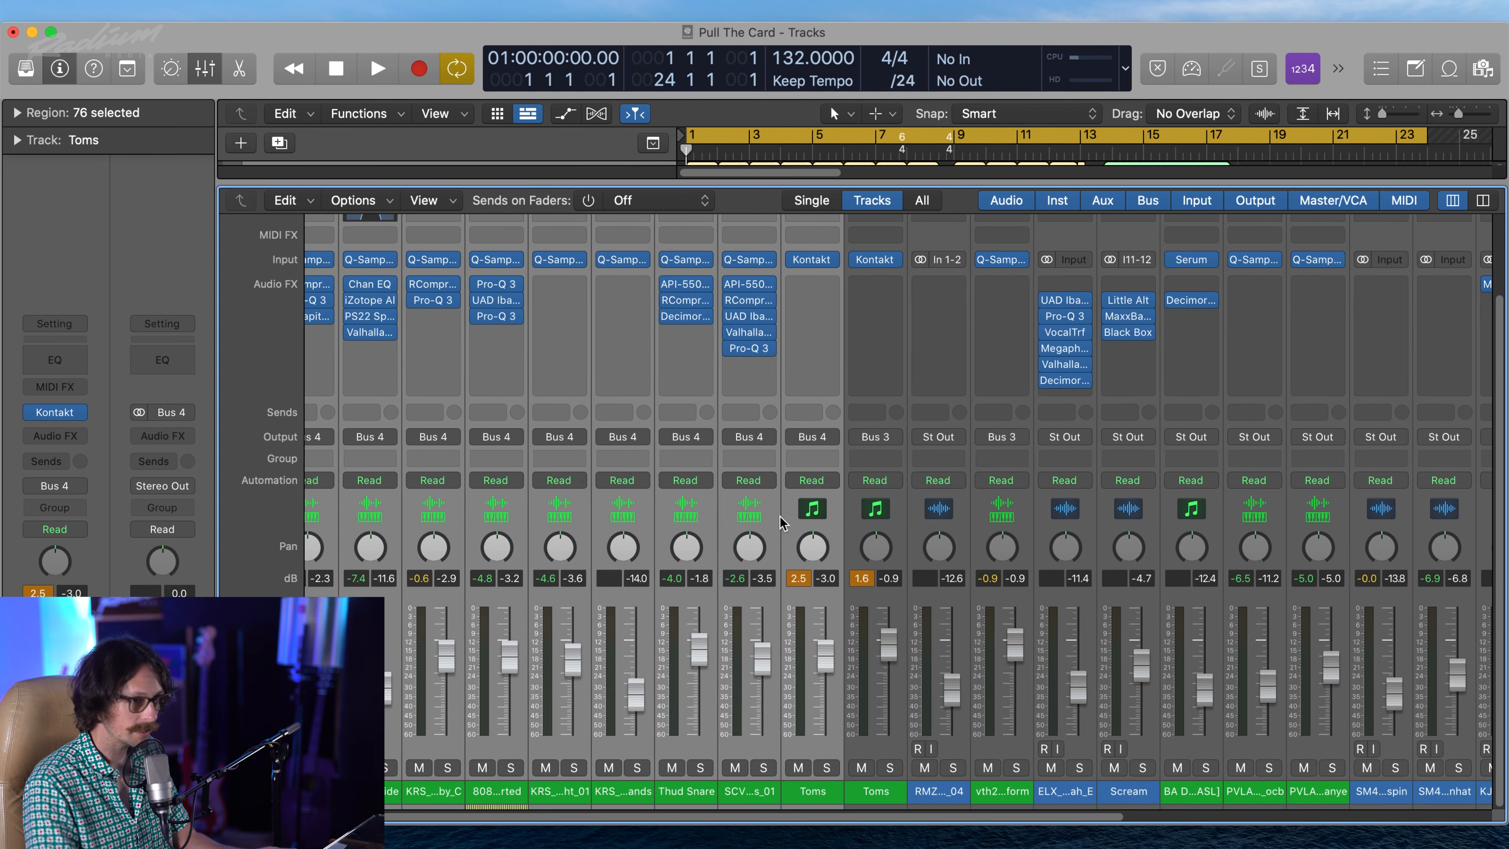
Rename the new aux channel fed by Bus 4 as "Drum Buss"
scroll(783, 523, "right", 10)
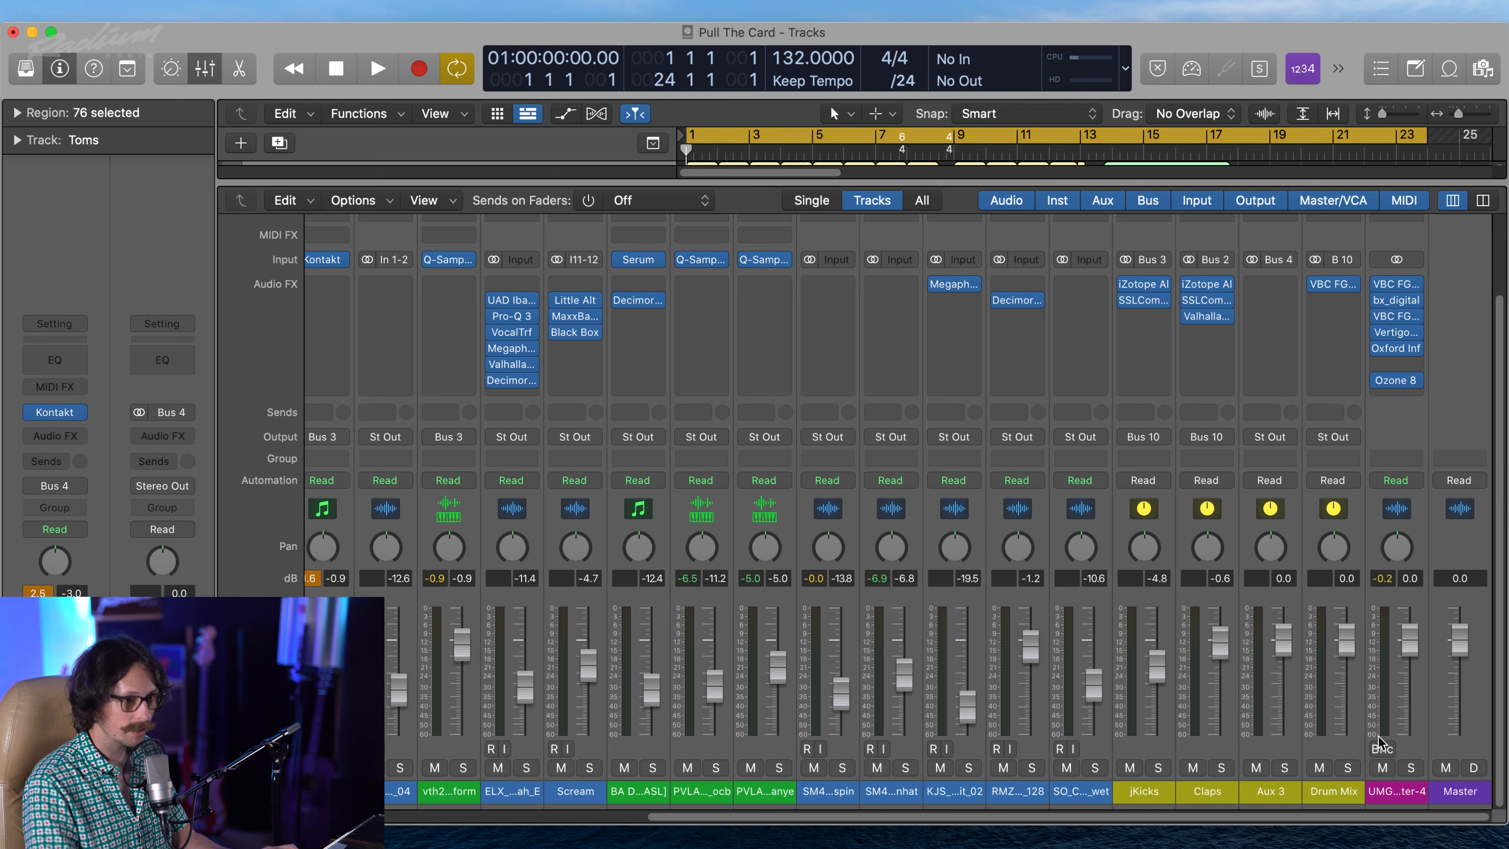
double_click(1281, 787)
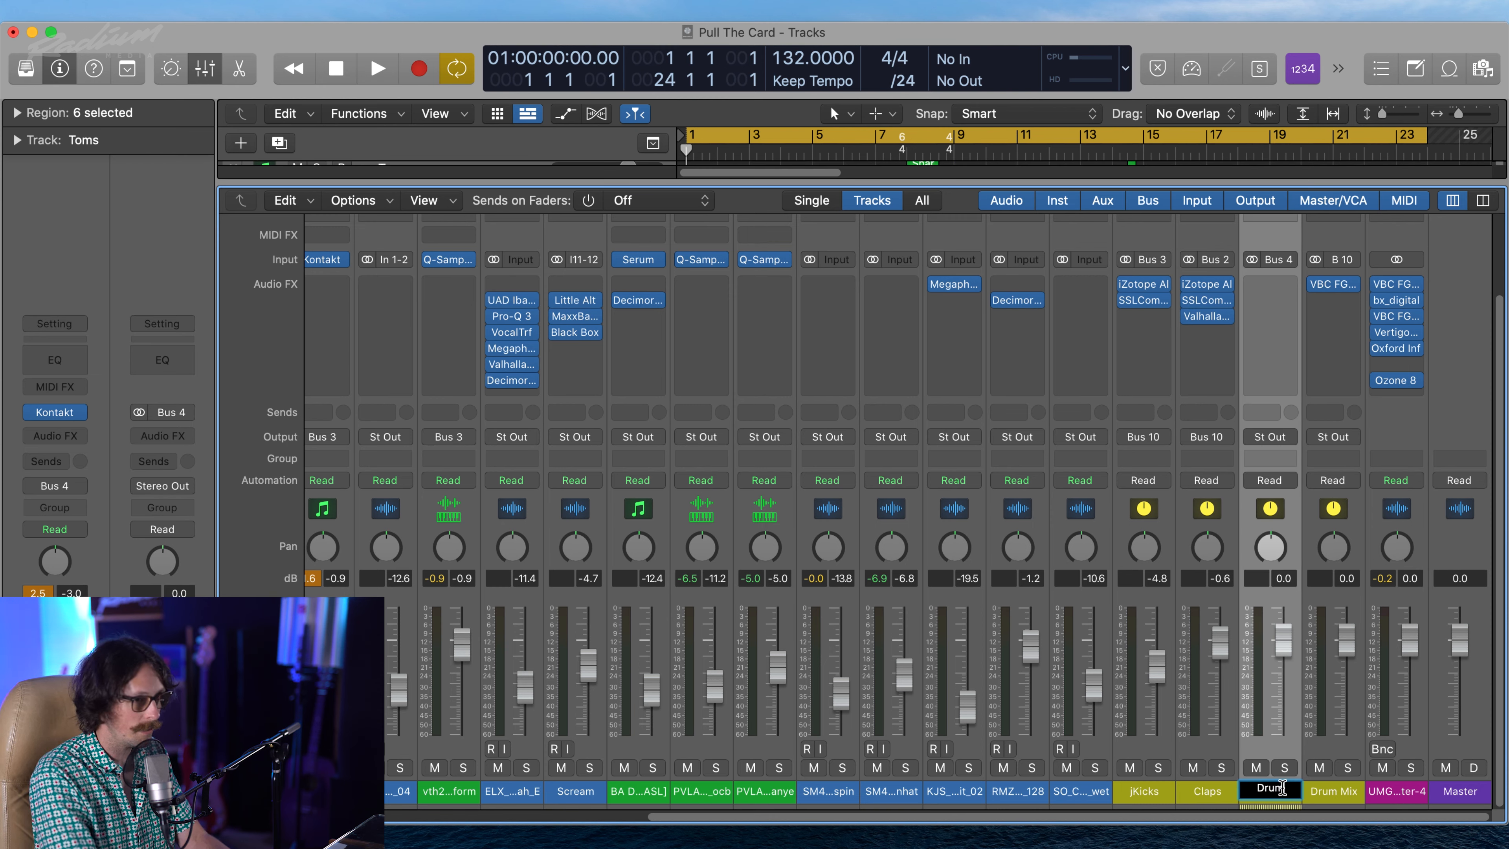
type("Drum Buss")
key("Return")
Insert the Waves L2 (s) limiter as the first audio effect on the Drum Buss channel
left_click(1270, 284)
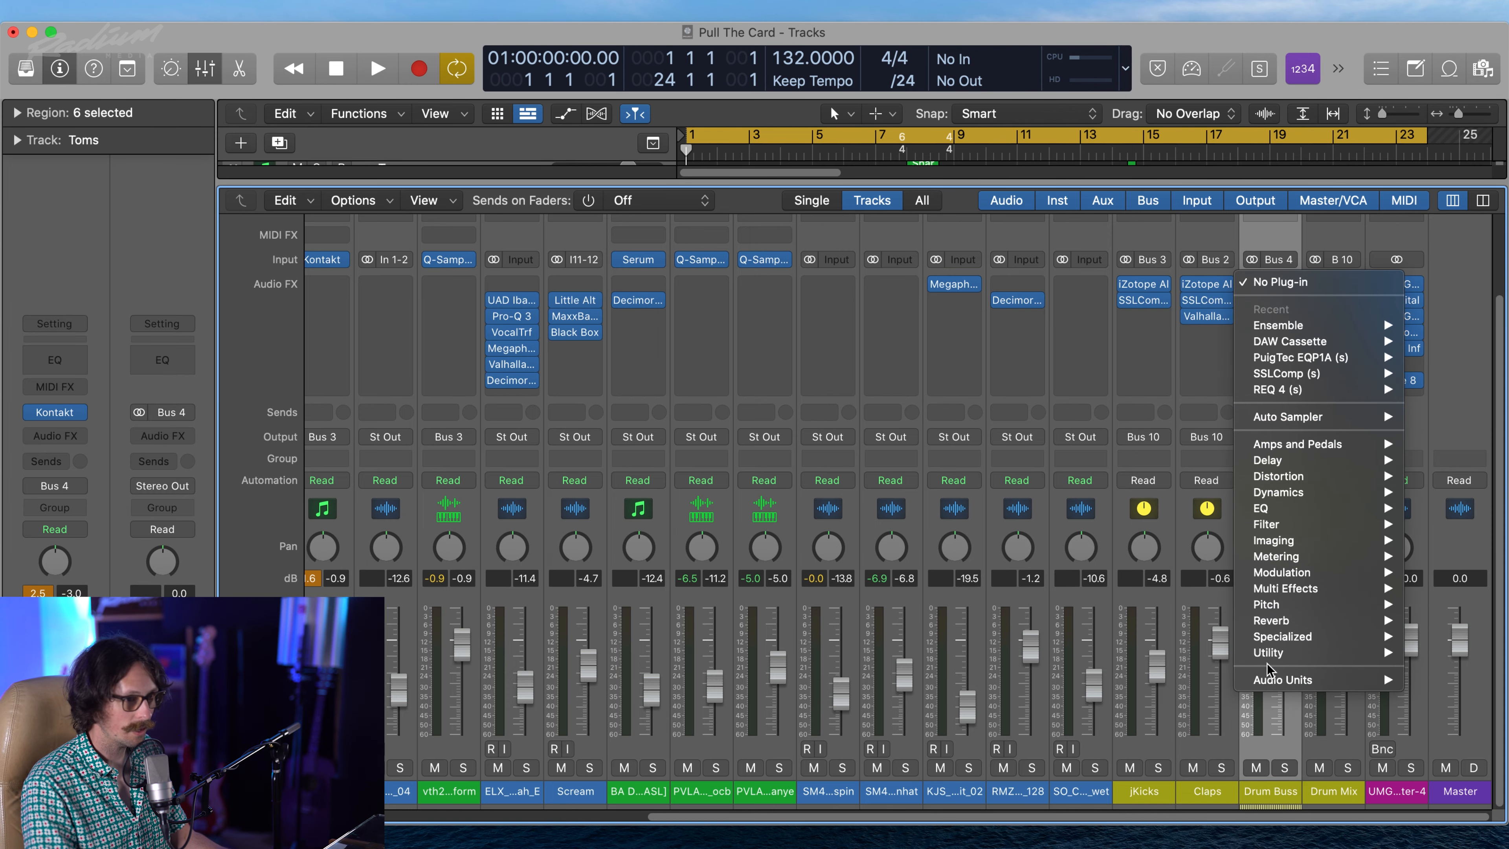
mouse_move(1277, 684)
mouse_move(1133, 671)
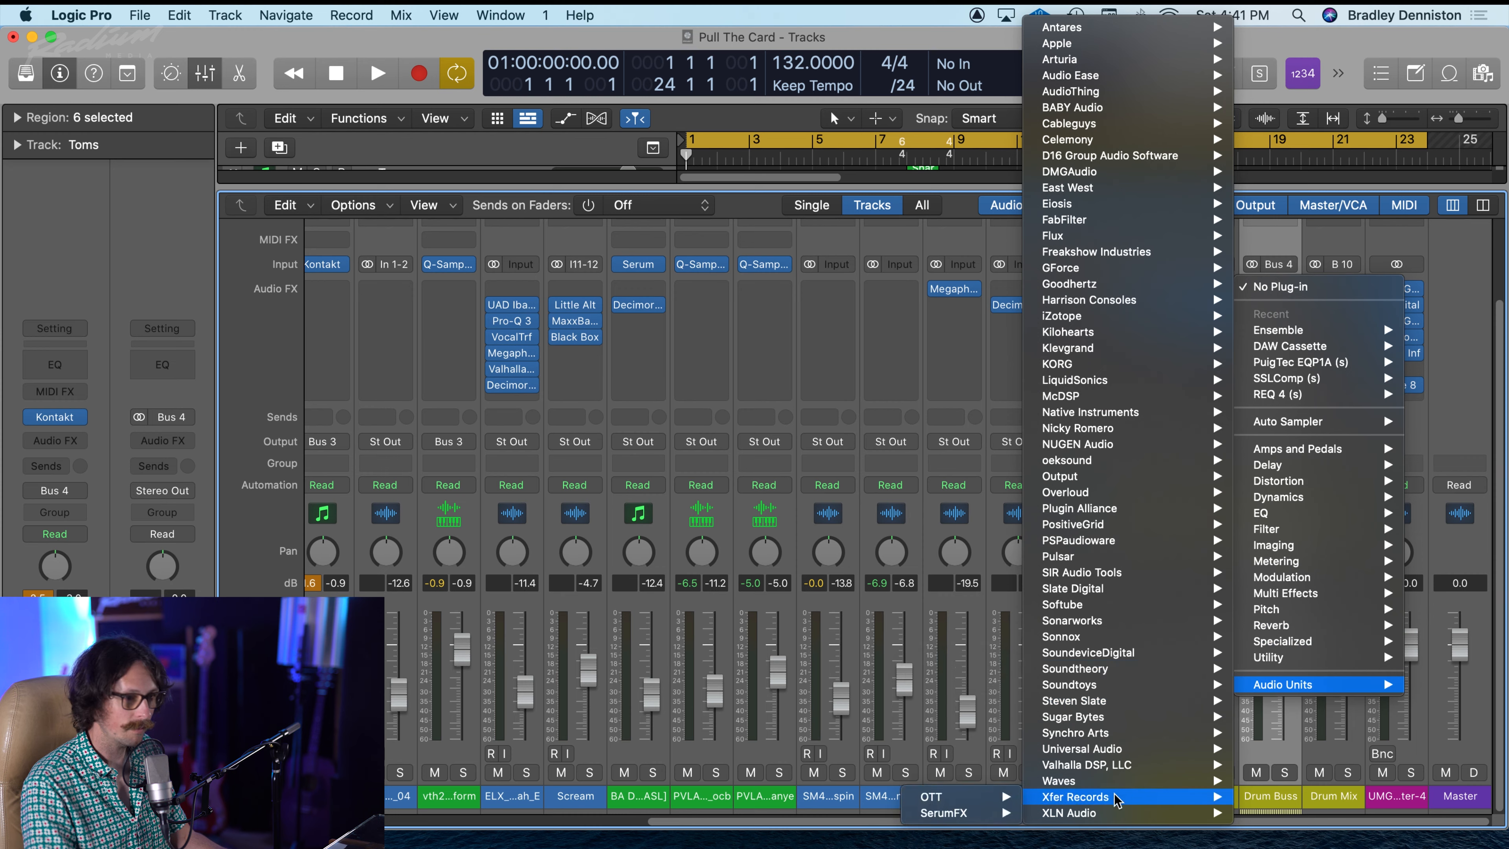
mouse_move(1111, 781)
scroll(899, 659, "down", 15)
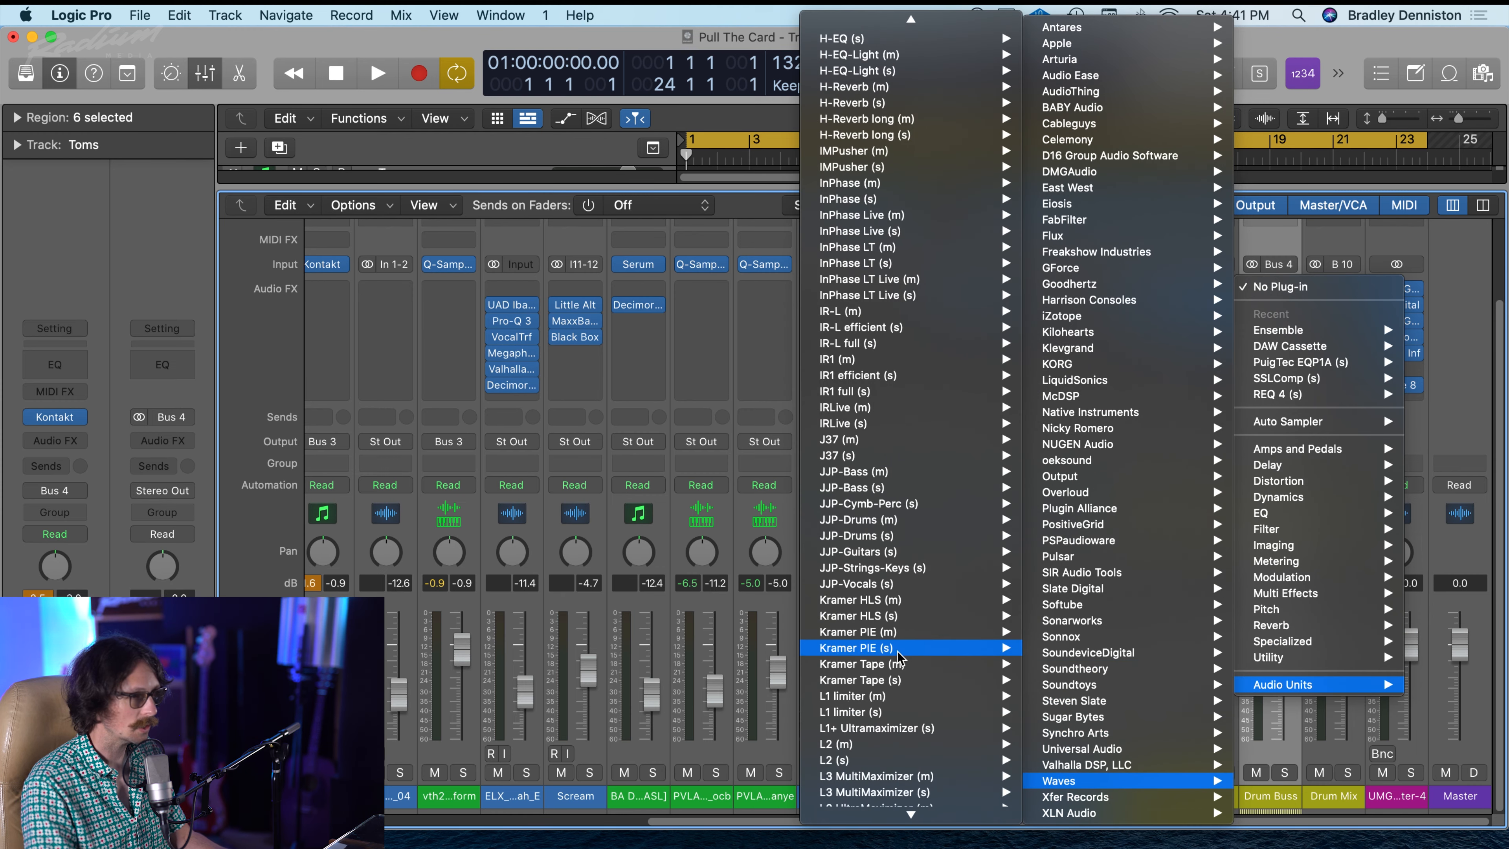
scroll(852, 94, "up", 8)
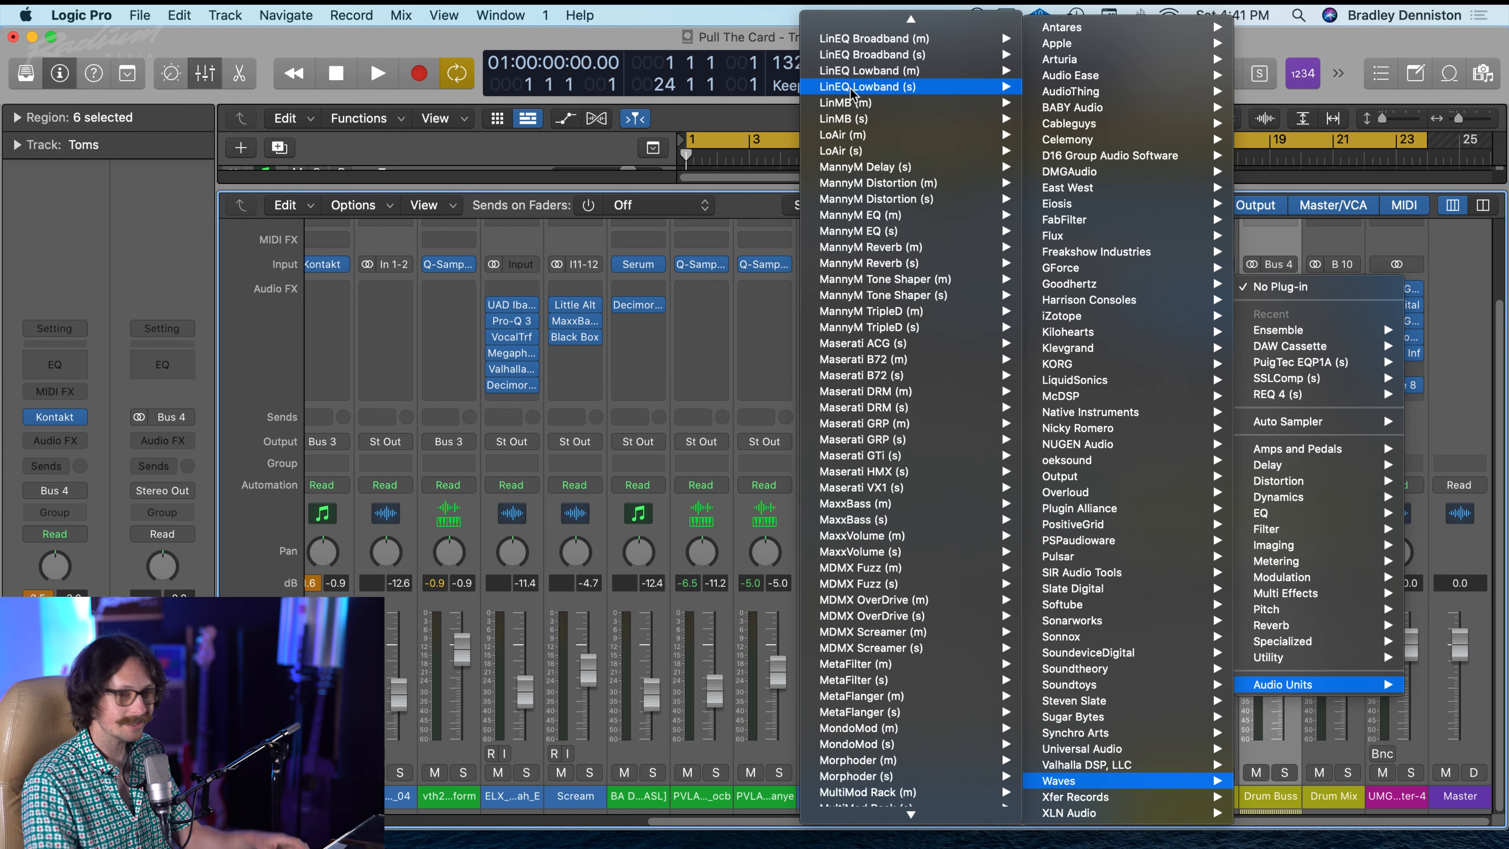
scroll(855, 98, "up", 3)
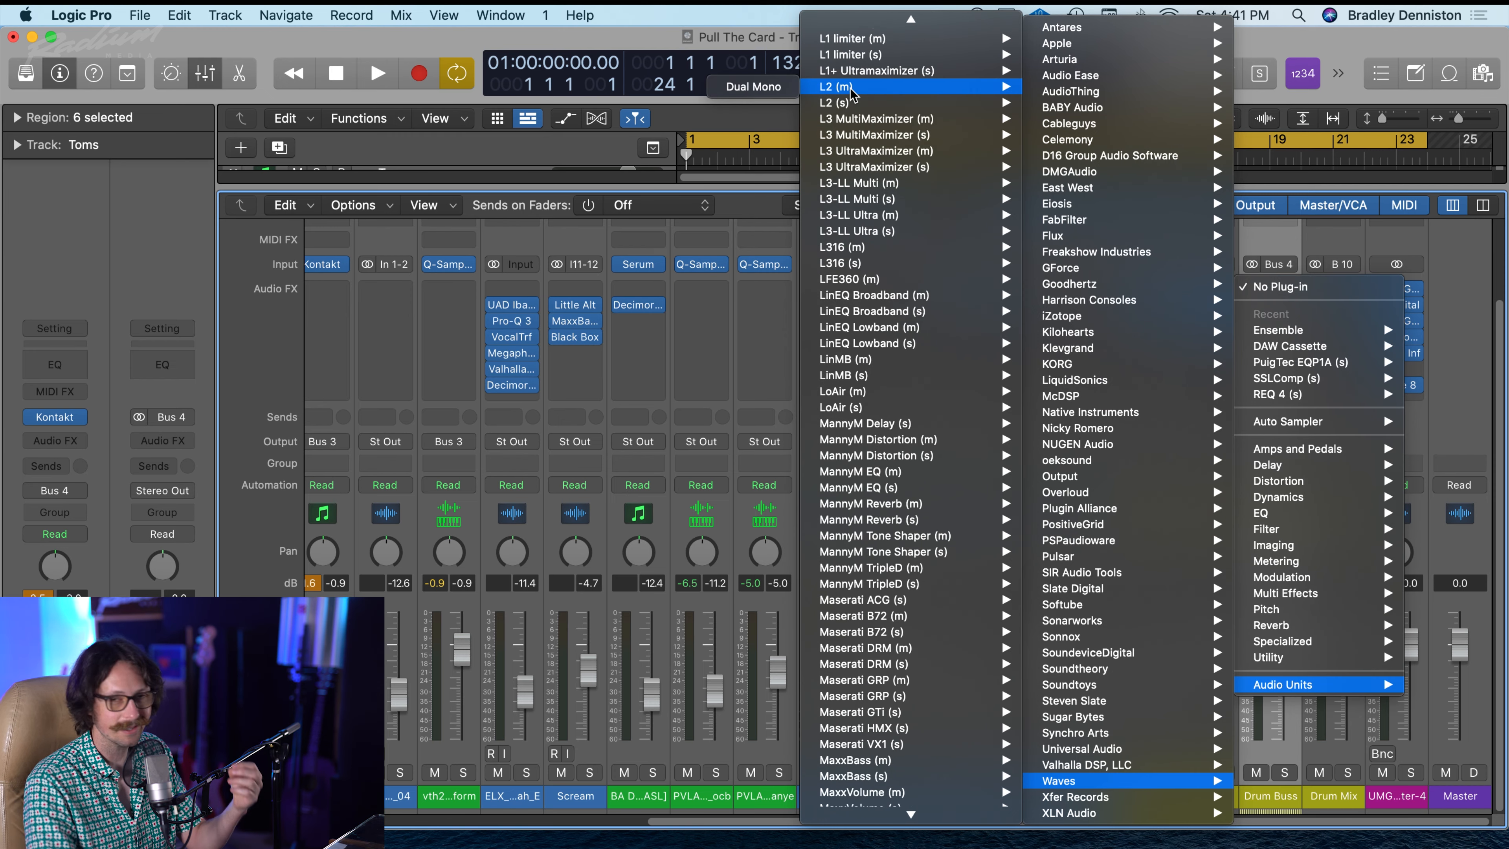
left_click(860, 108)
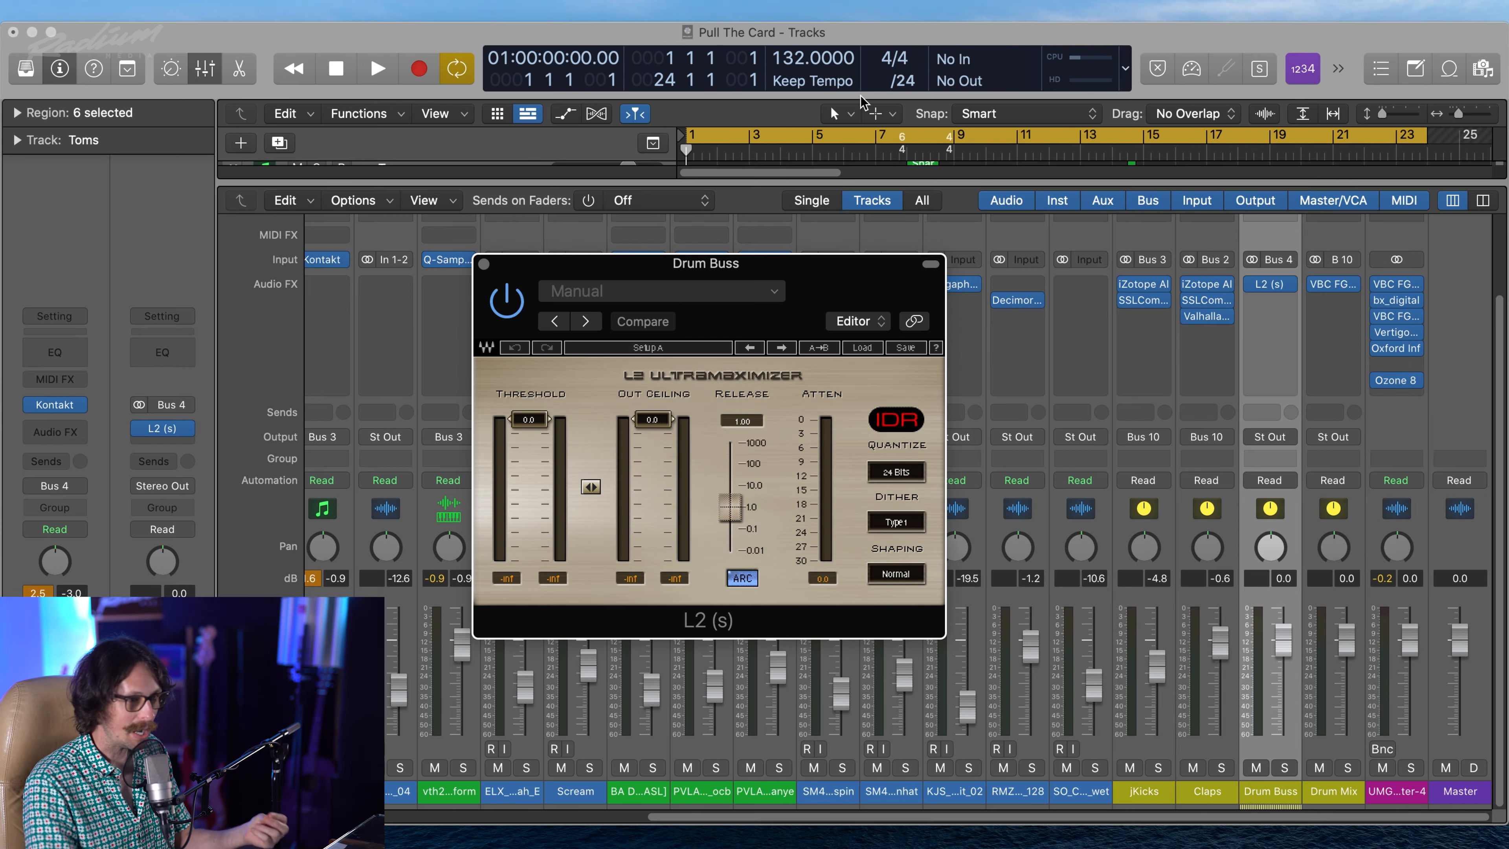
Set the L2 limiter's threshold to about -2.5 and its output ceiling to -0.5, and close the plug-in
left_click_drag(648, 427, 650, 428)
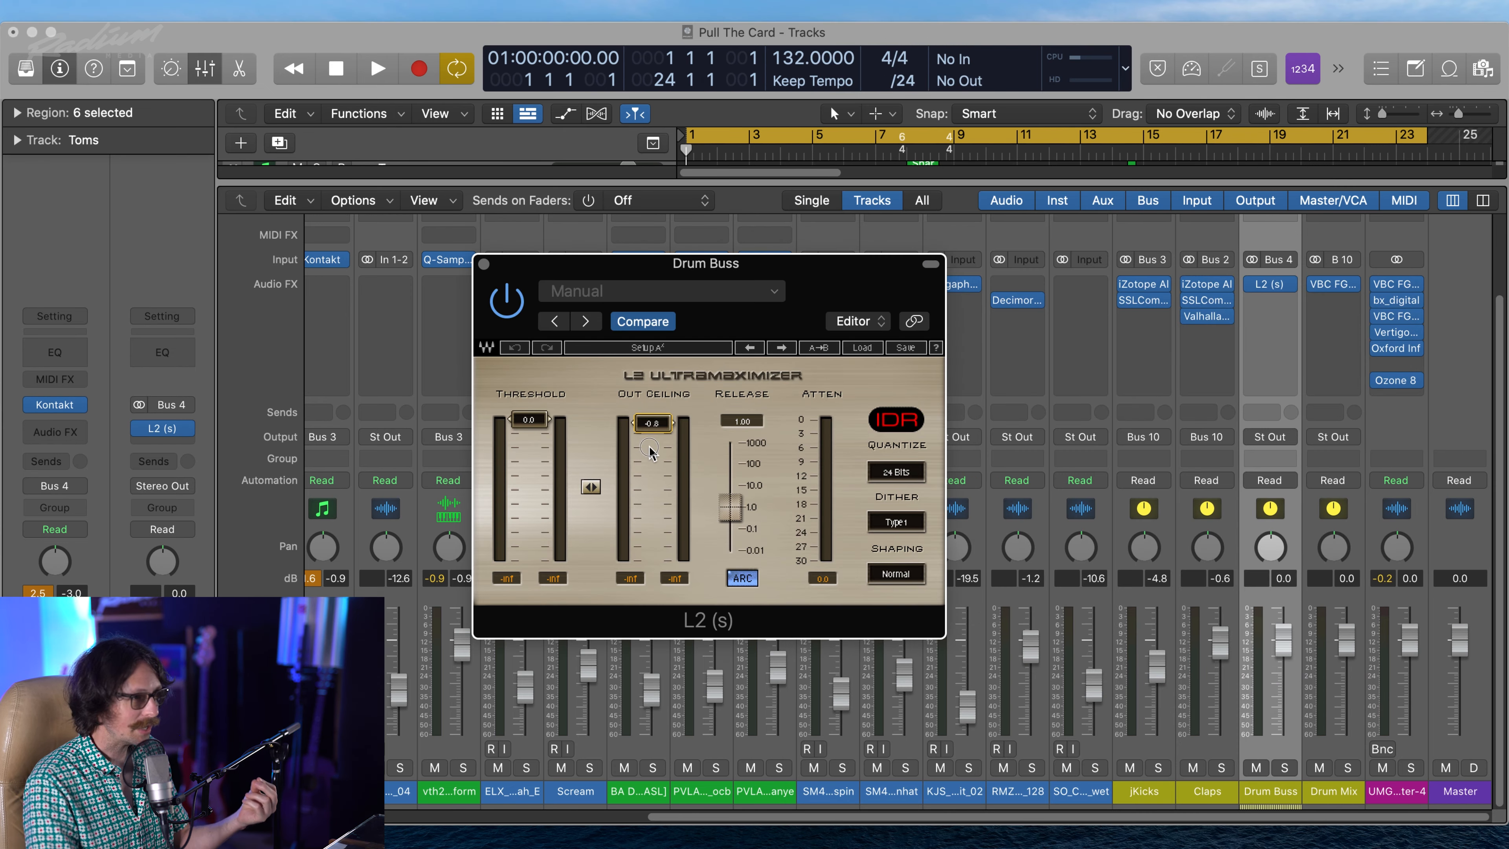
left_click_drag(506, 429, 522, 467)
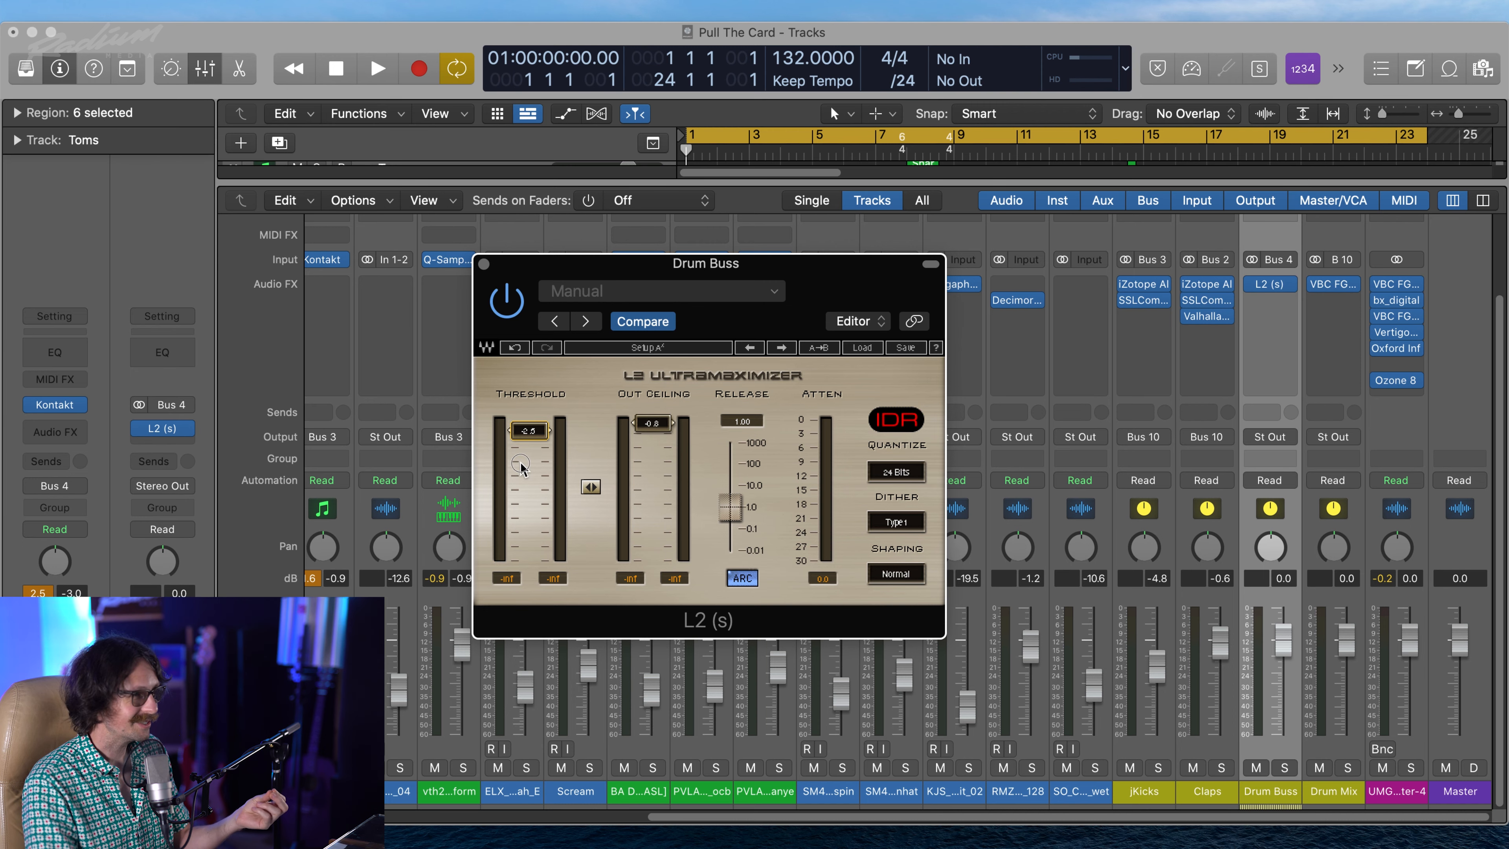
left_click_drag(646, 432, 648, 417)
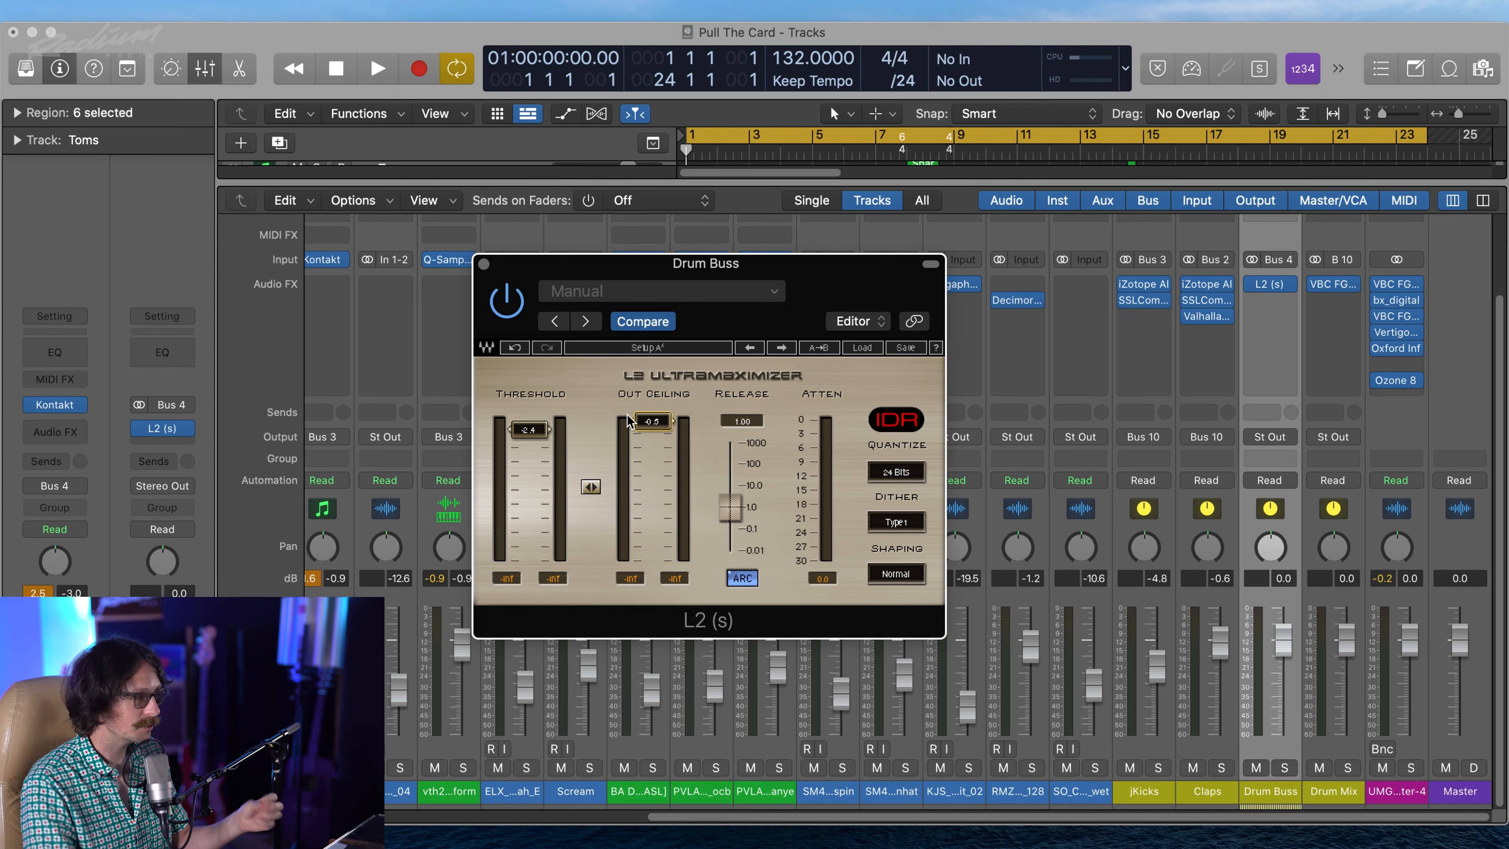
left_click(486, 265)
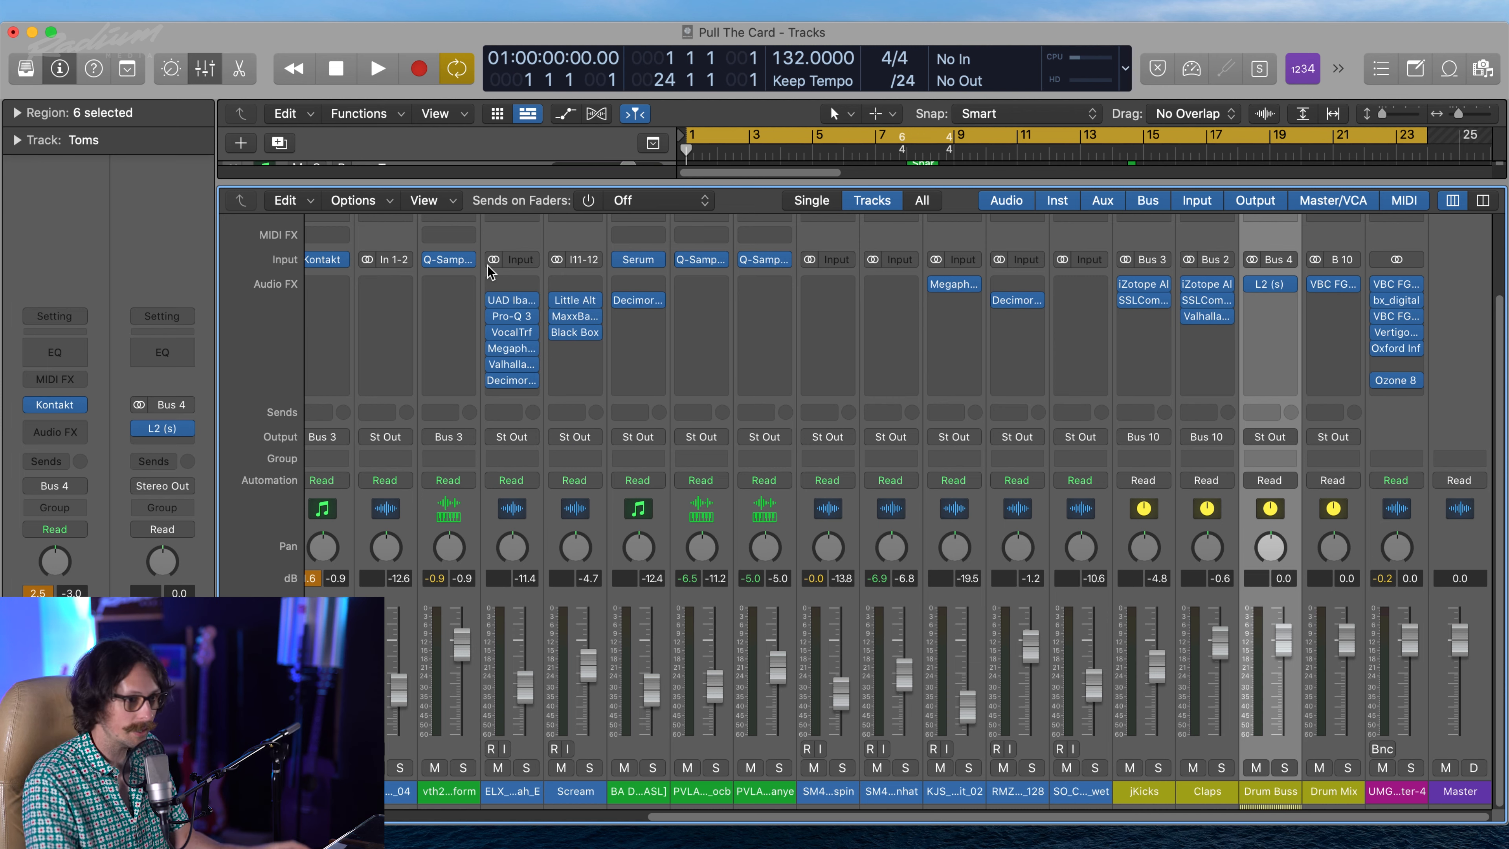
Add a send to Bus 5 on the Drum Buss channel
left_click(1251, 412)
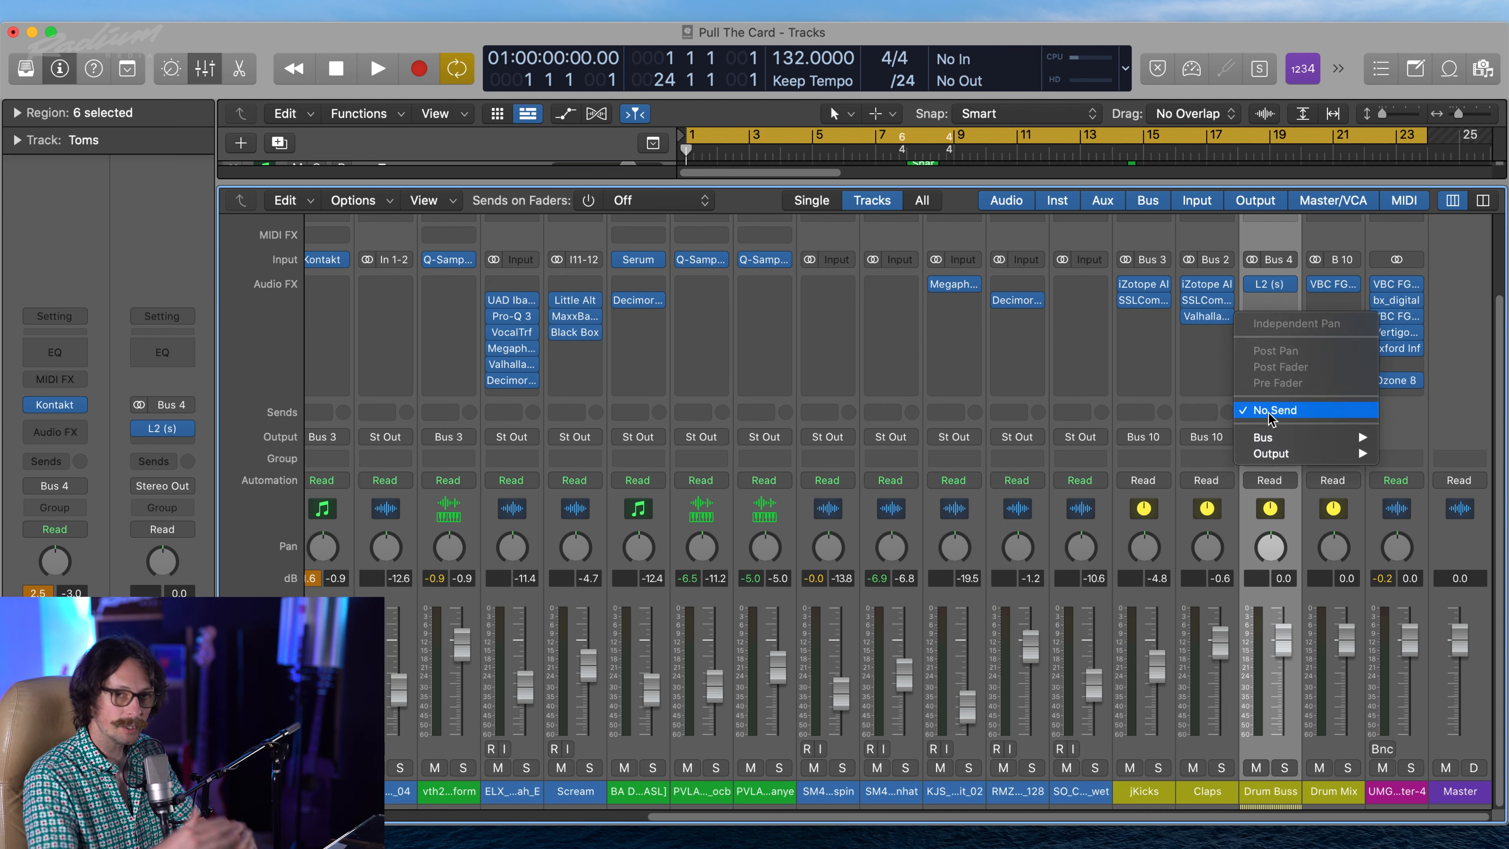
mouse_move(1339, 455)
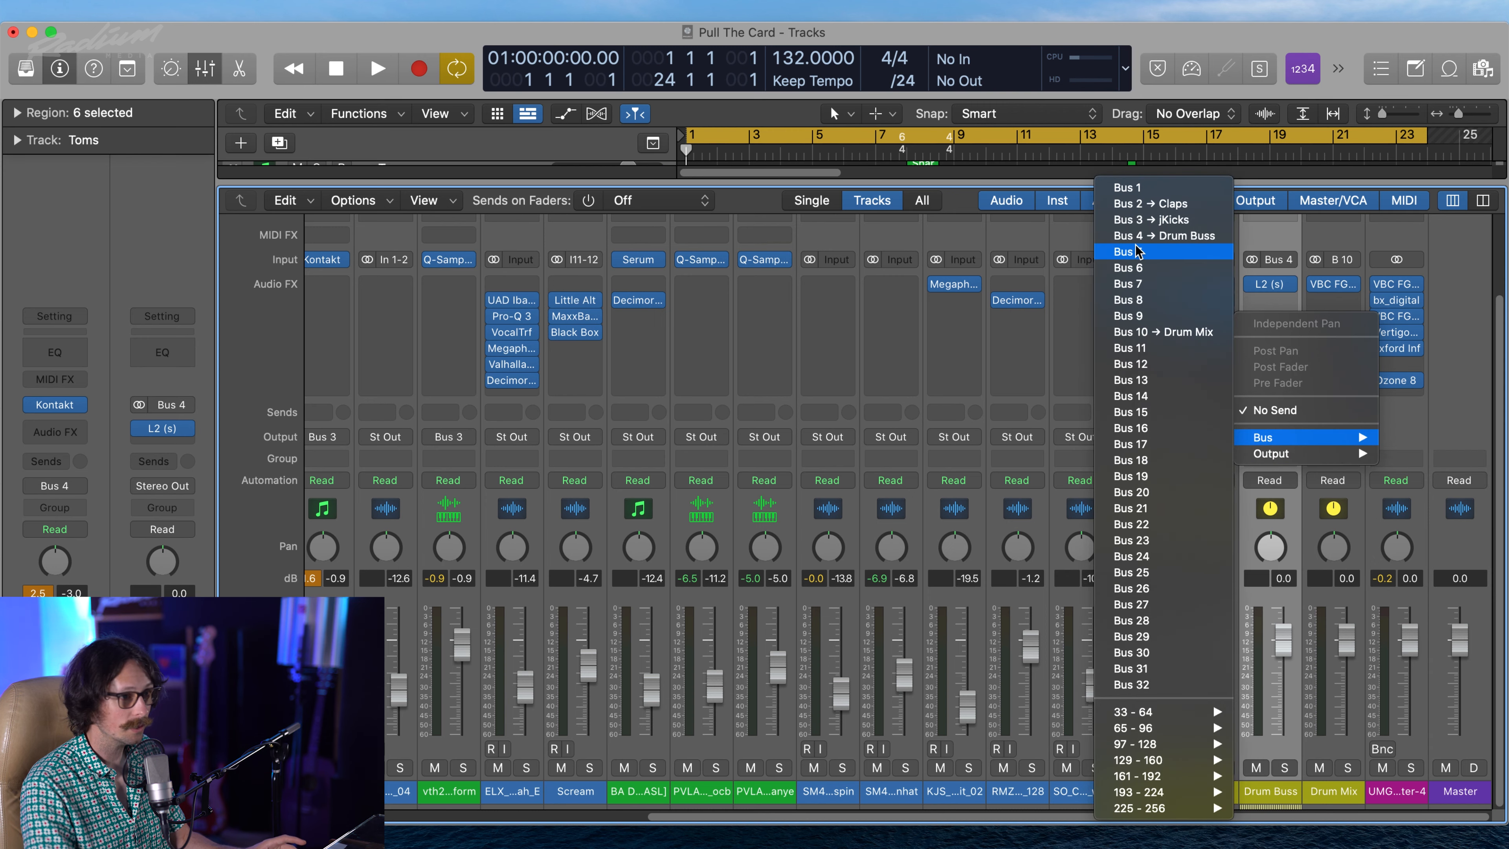
left_click(1139, 253)
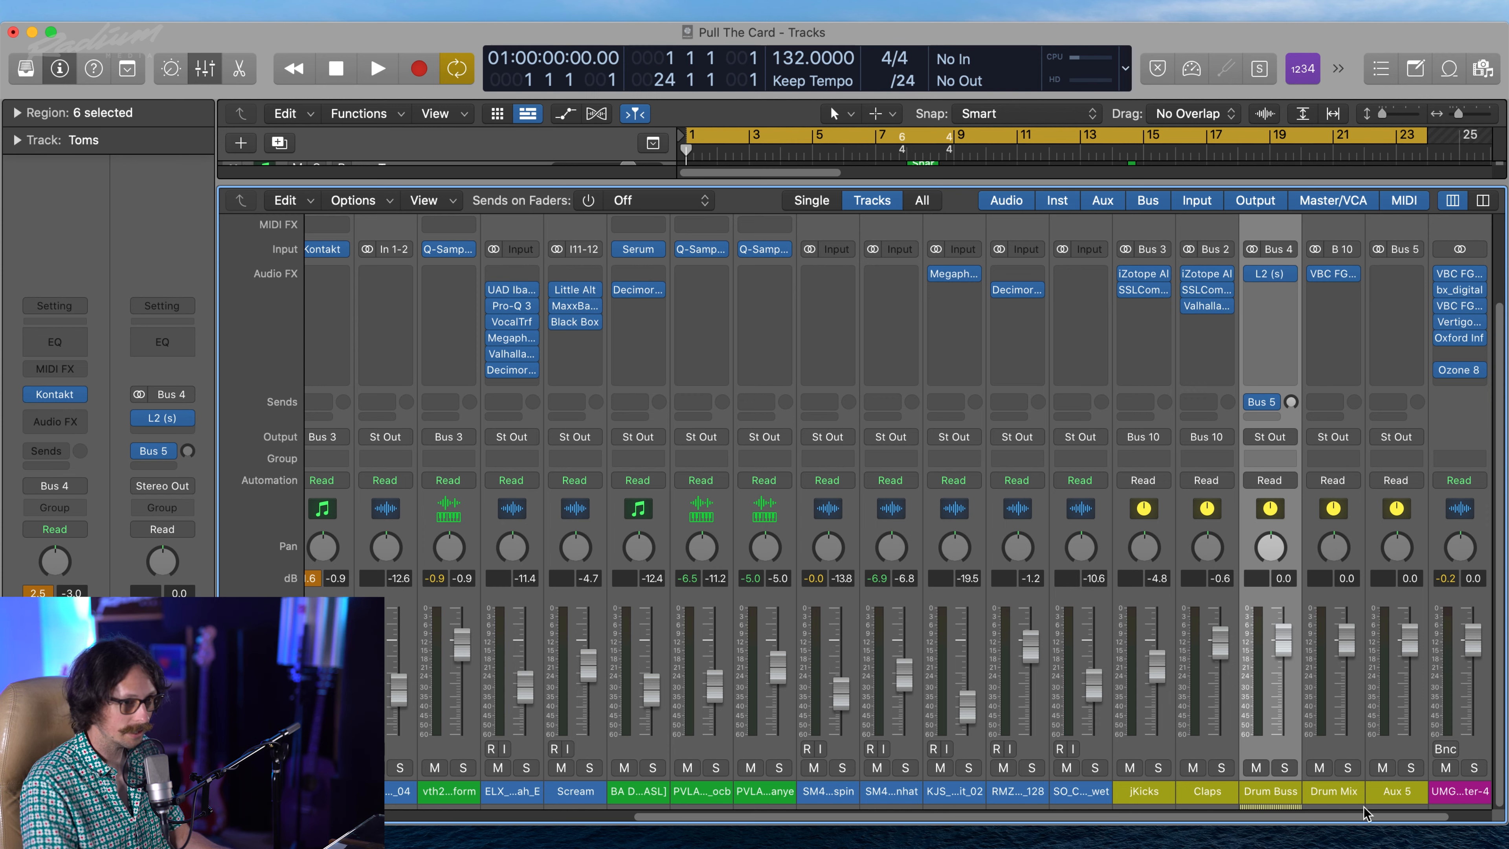
Rename the aux channel fed by Bus 5 as "Drum Transient"
double_click(1397, 792)
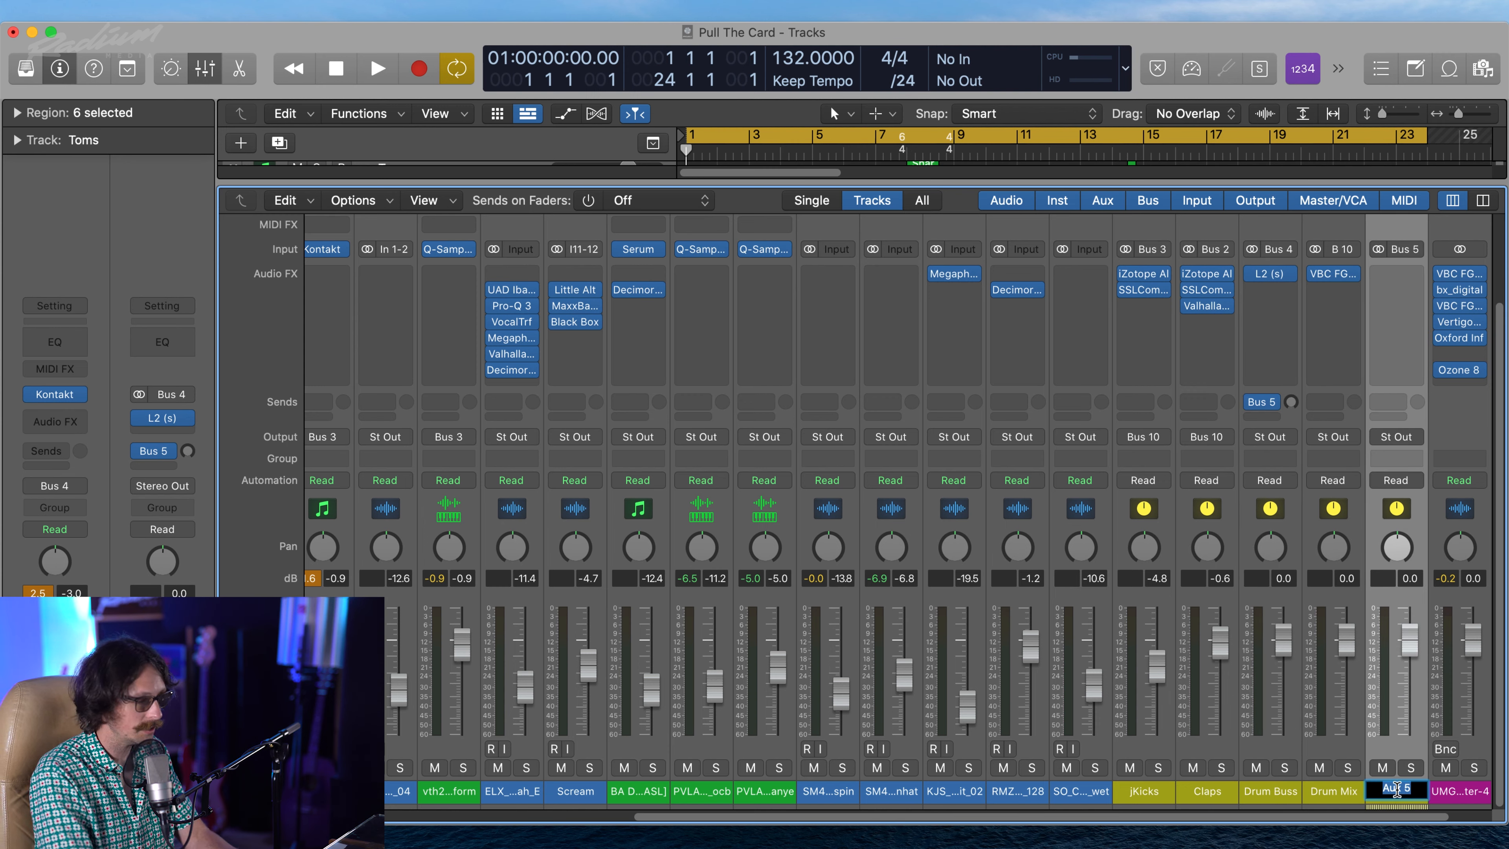
type("Drum Transient")
key("Return")
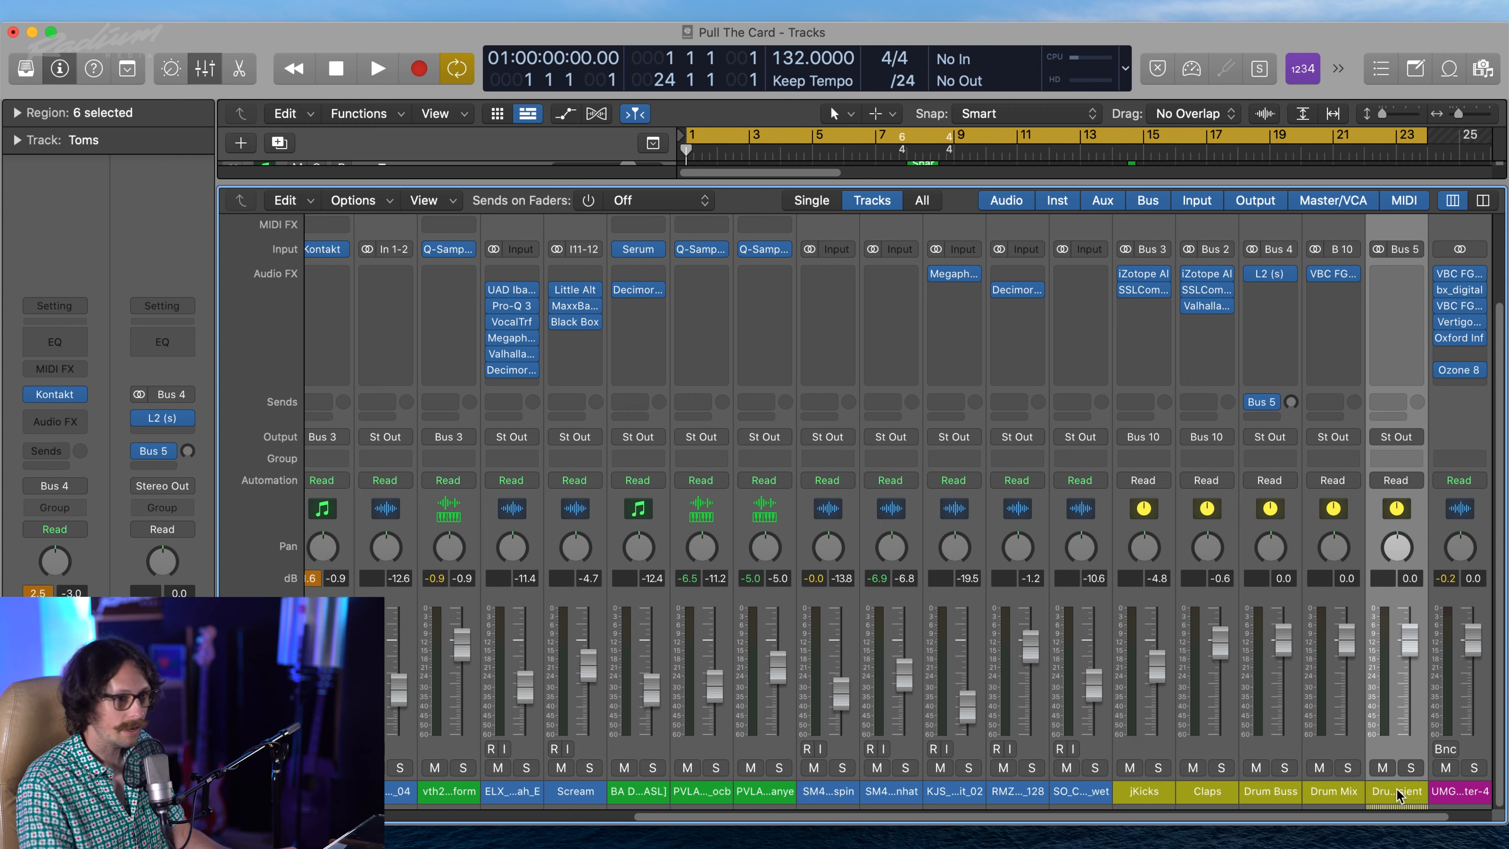
Insert the Waves RCompressor (s) as the first audio effect on the Drum Transient channel
left_click(1397, 274)
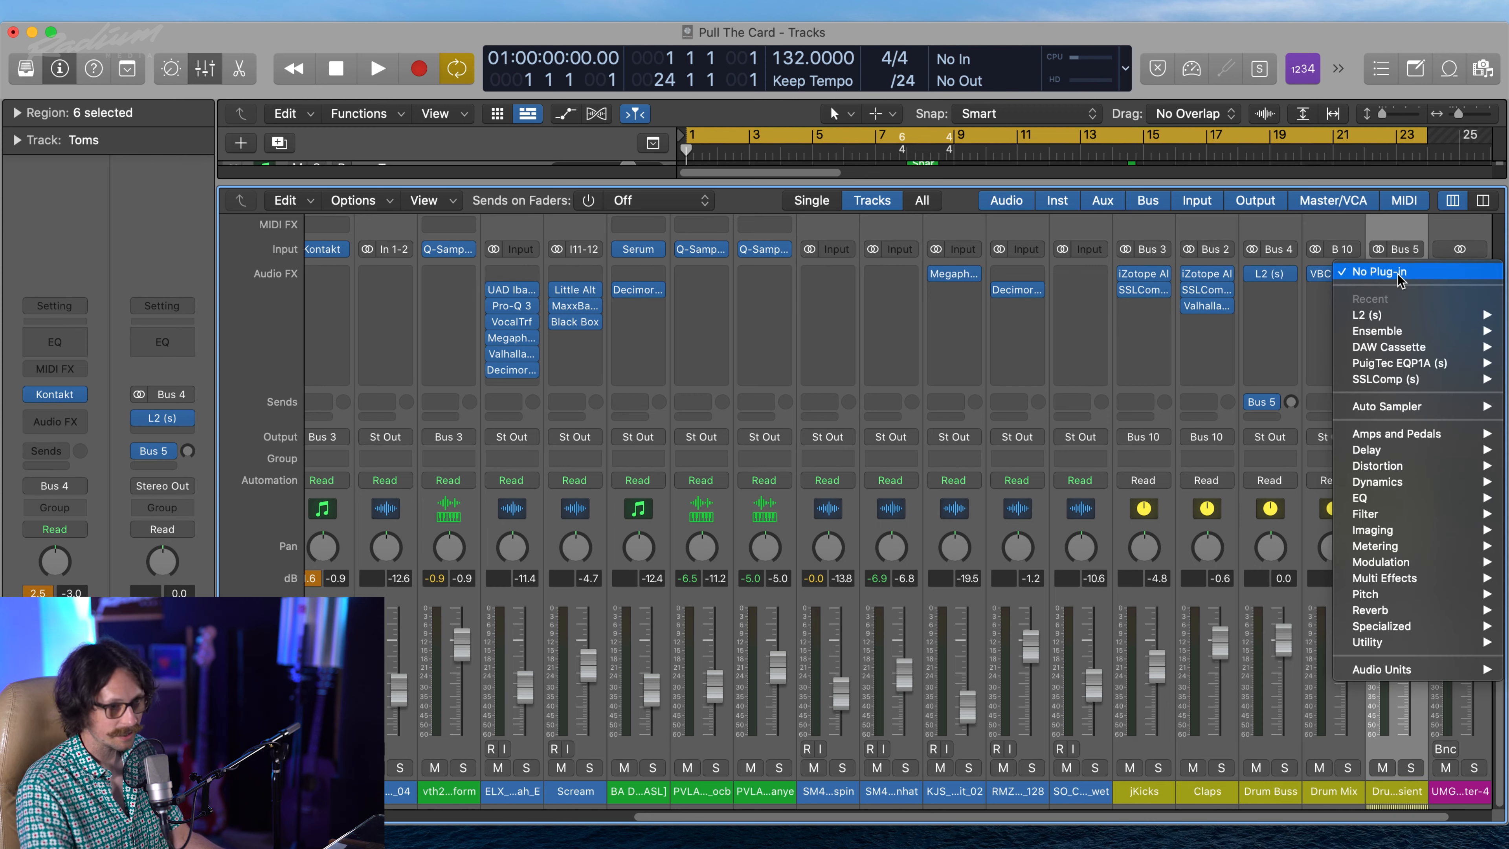
mouse_move(1374, 379)
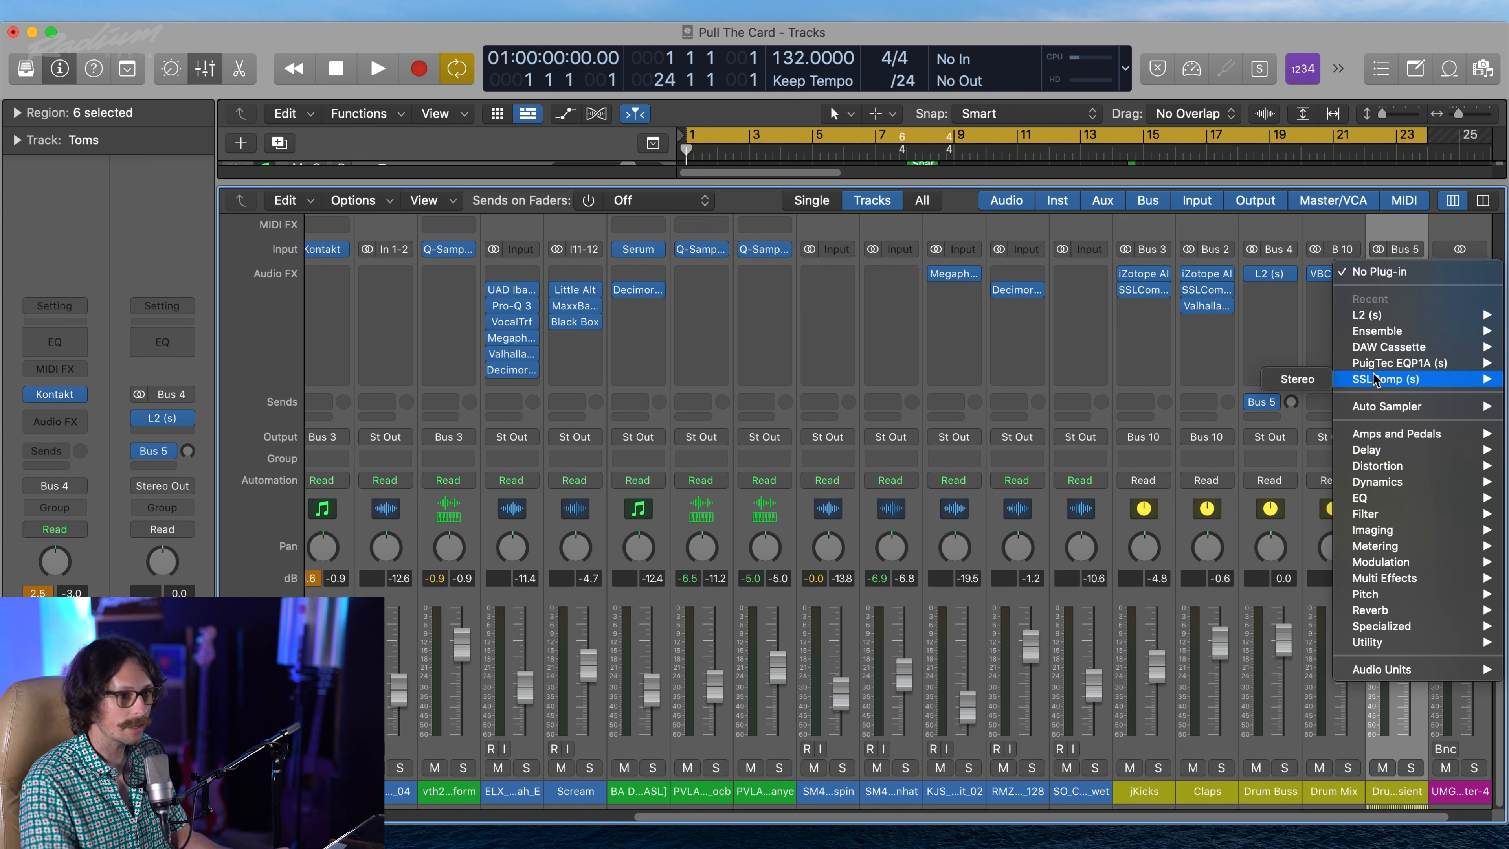
mouse_move(1450, 670)
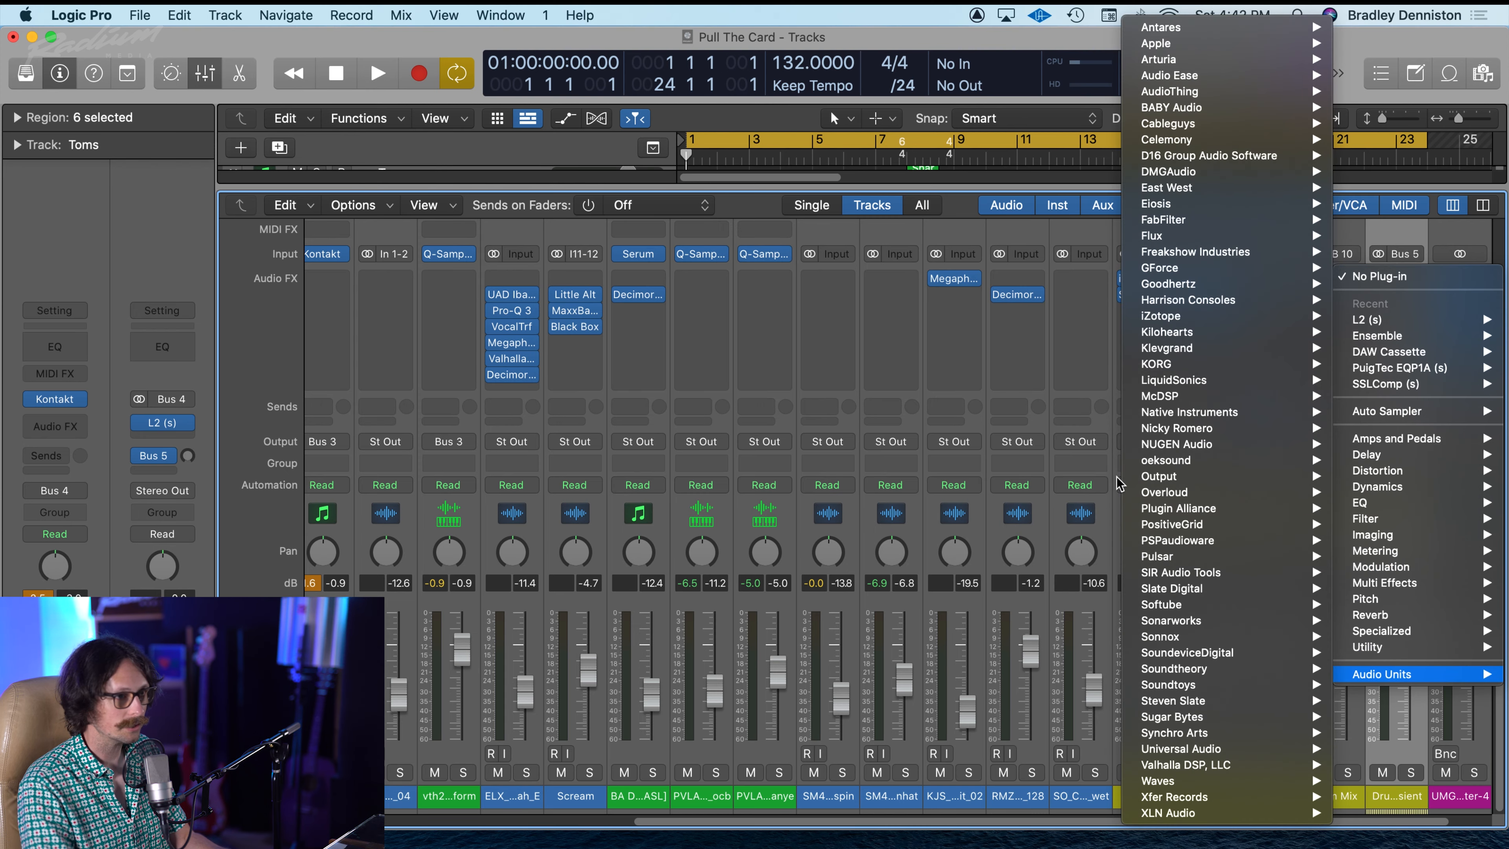
mouse_move(1253, 394)
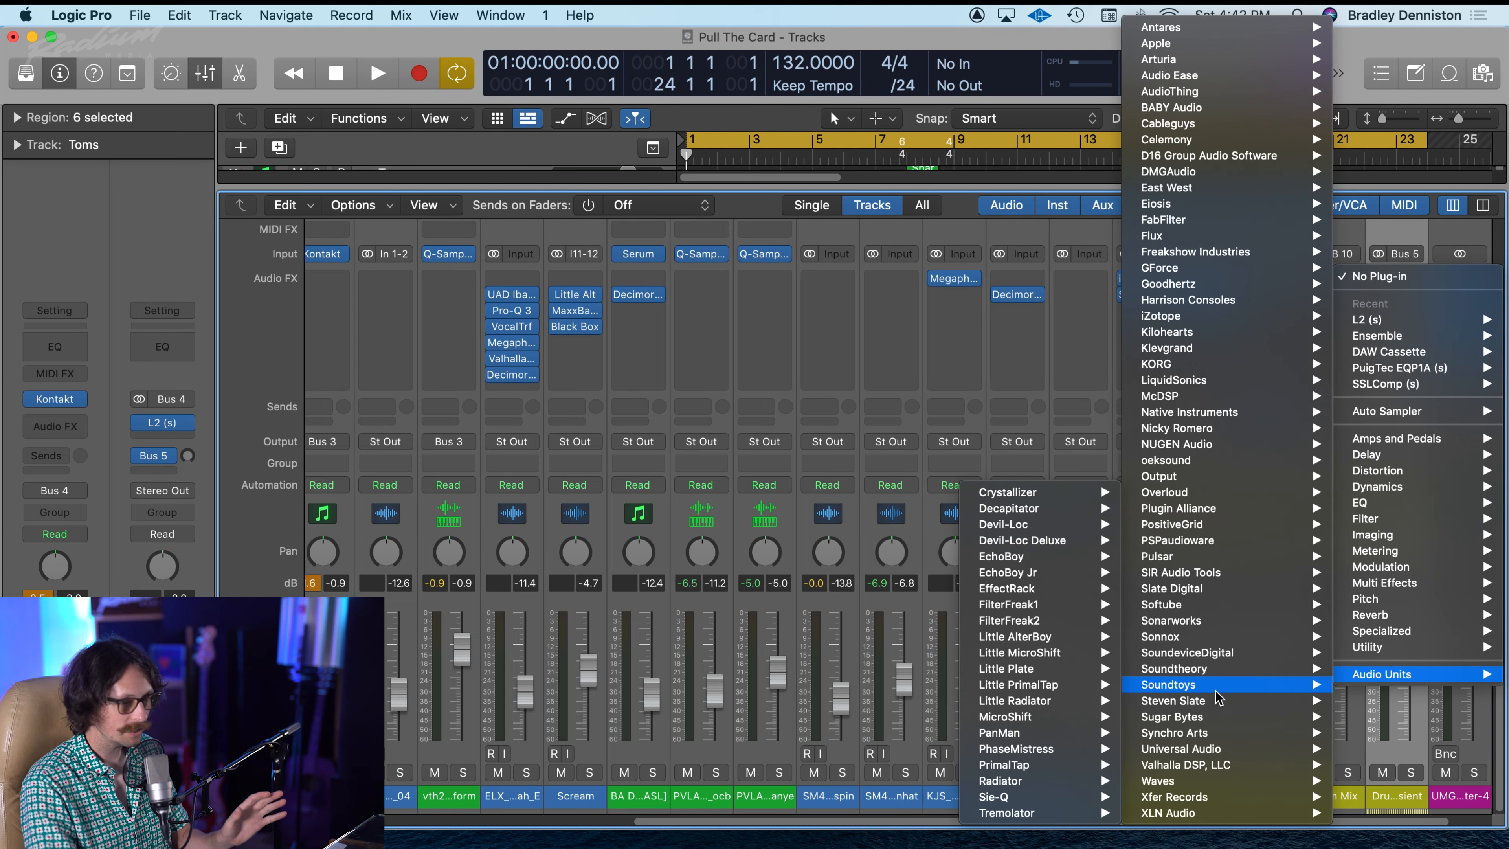
mouse_move(1221, 628)
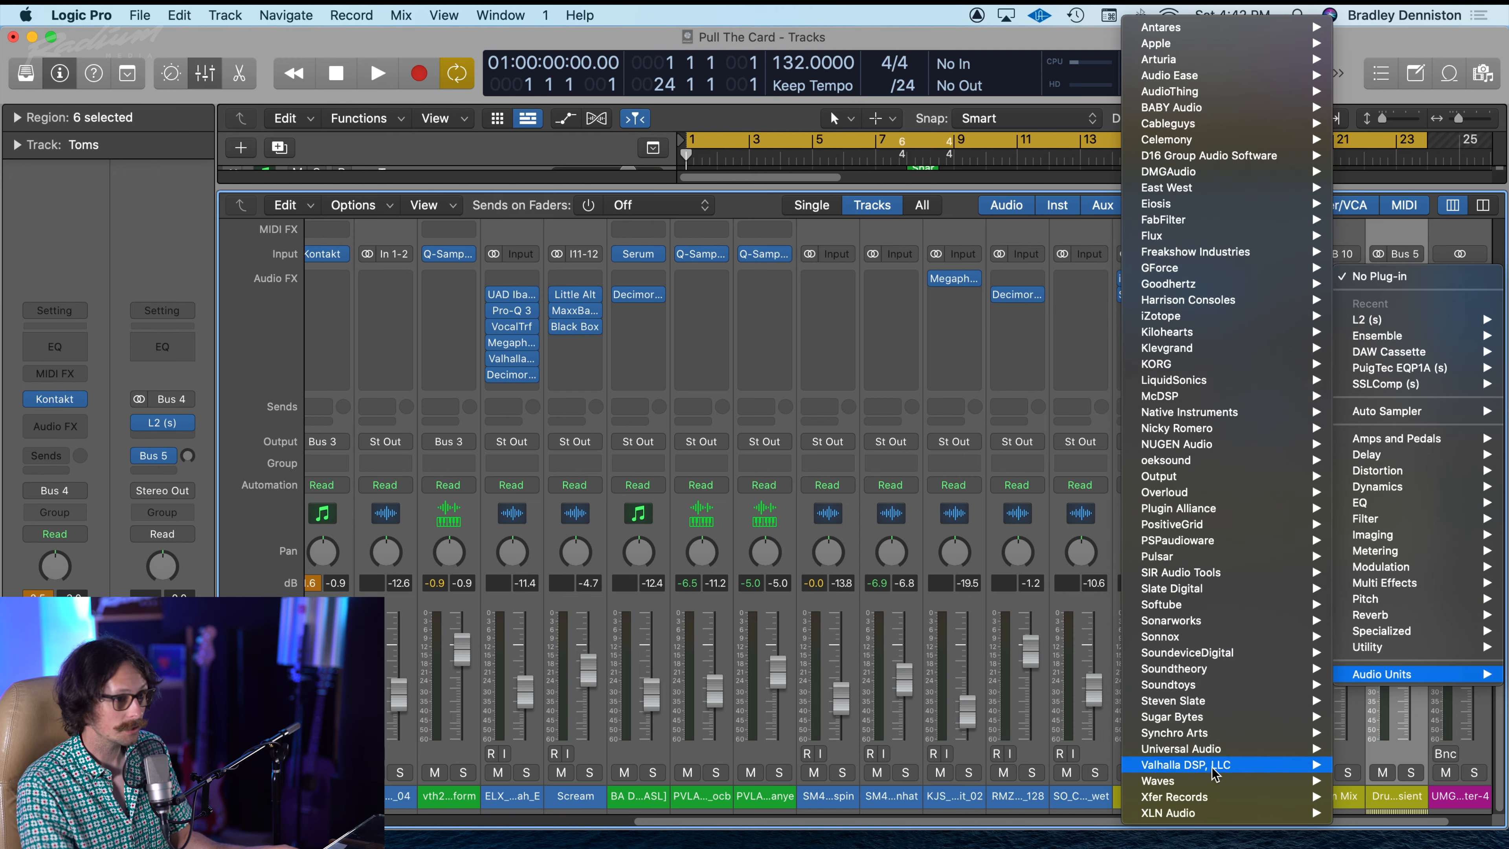
mouse_move(1211, 780)
scroll(1006, 631, "down", 15)
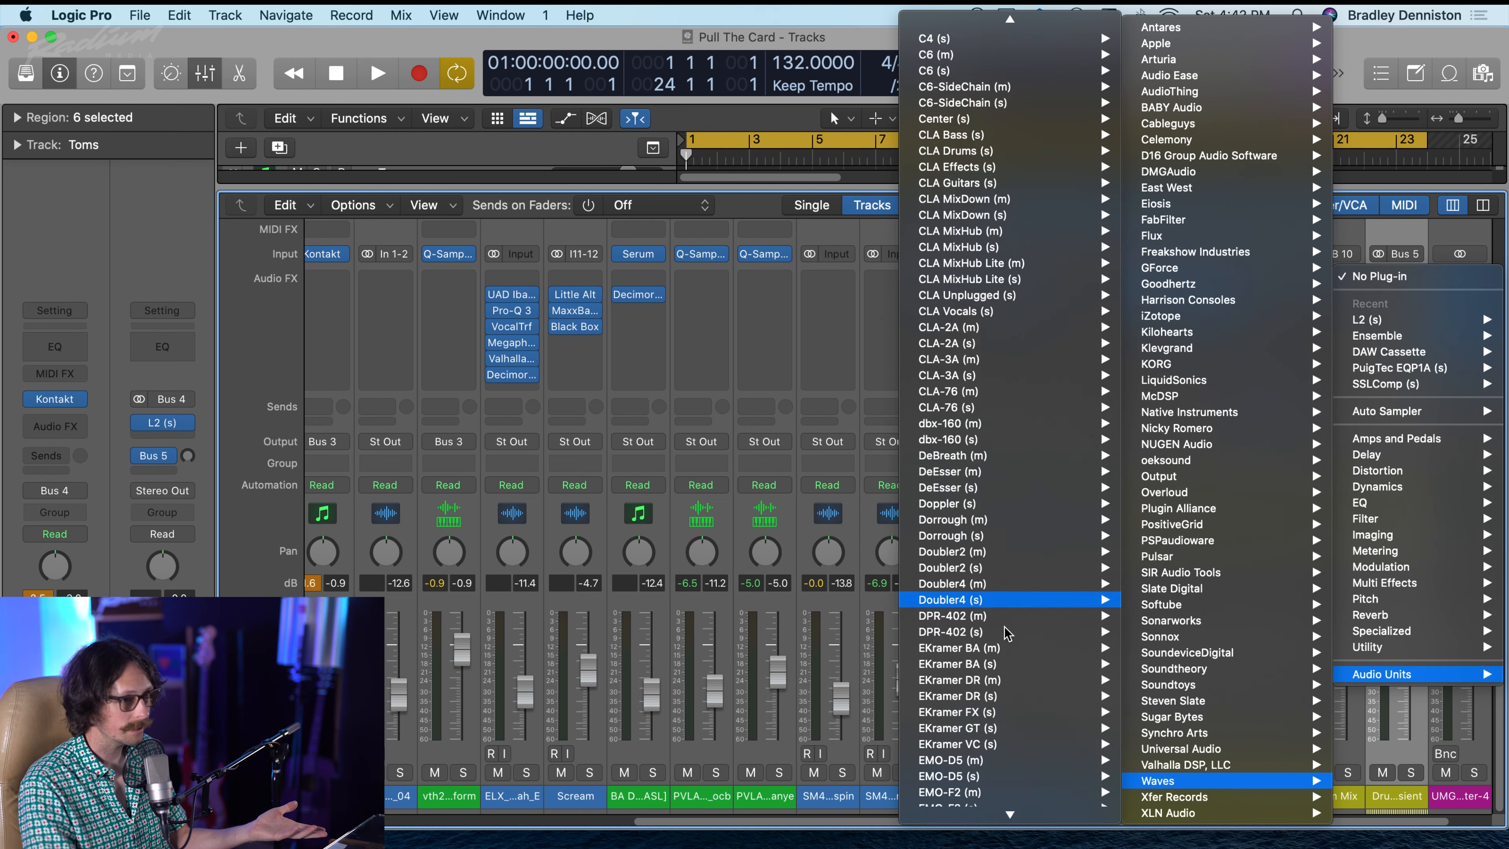
scroll(1004, 638, "down", 20)
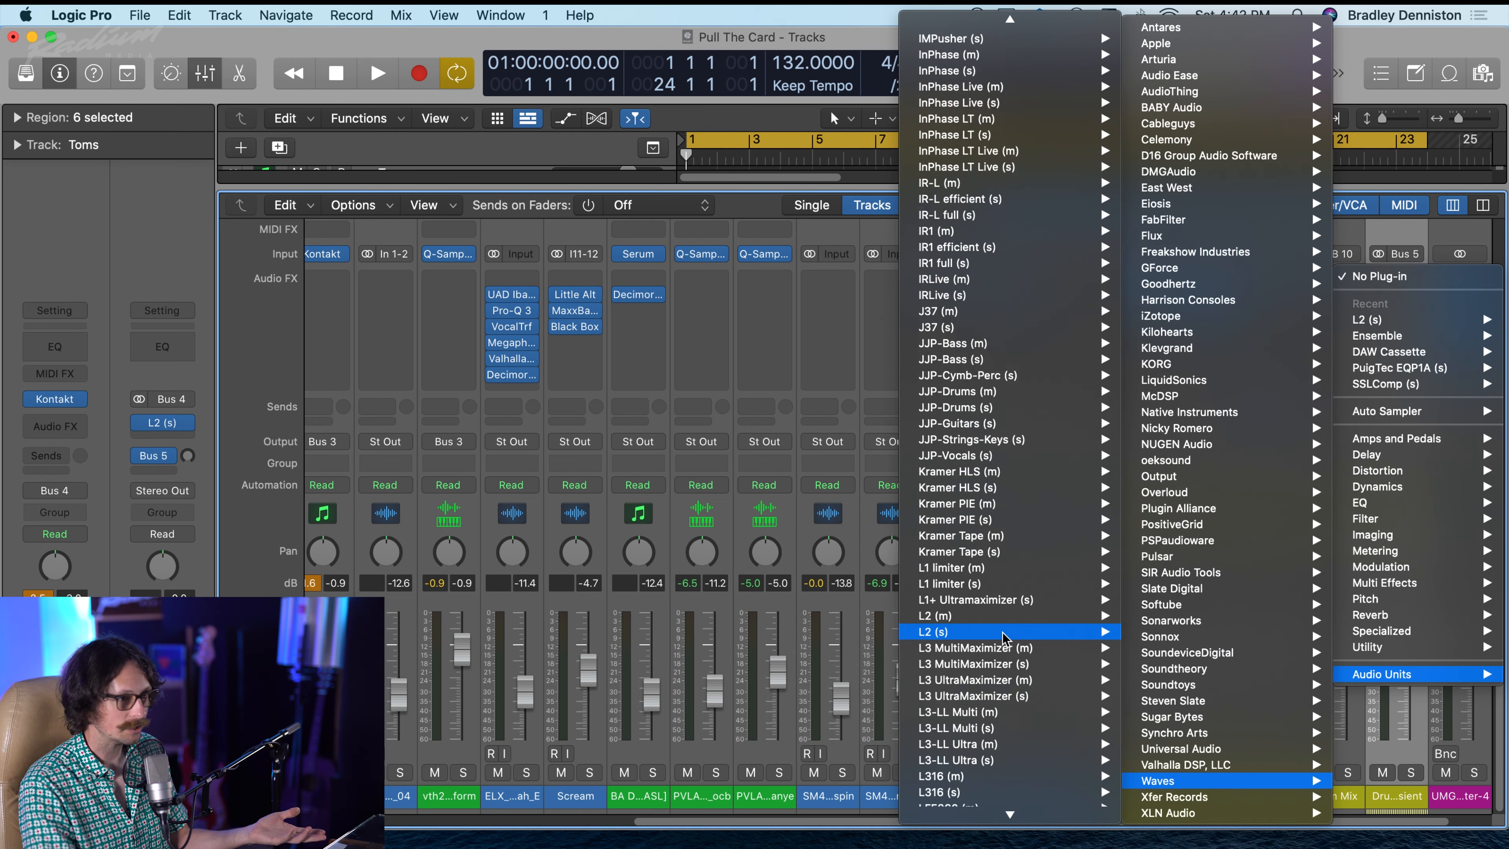
scroll(1004, 634, "down", 20)
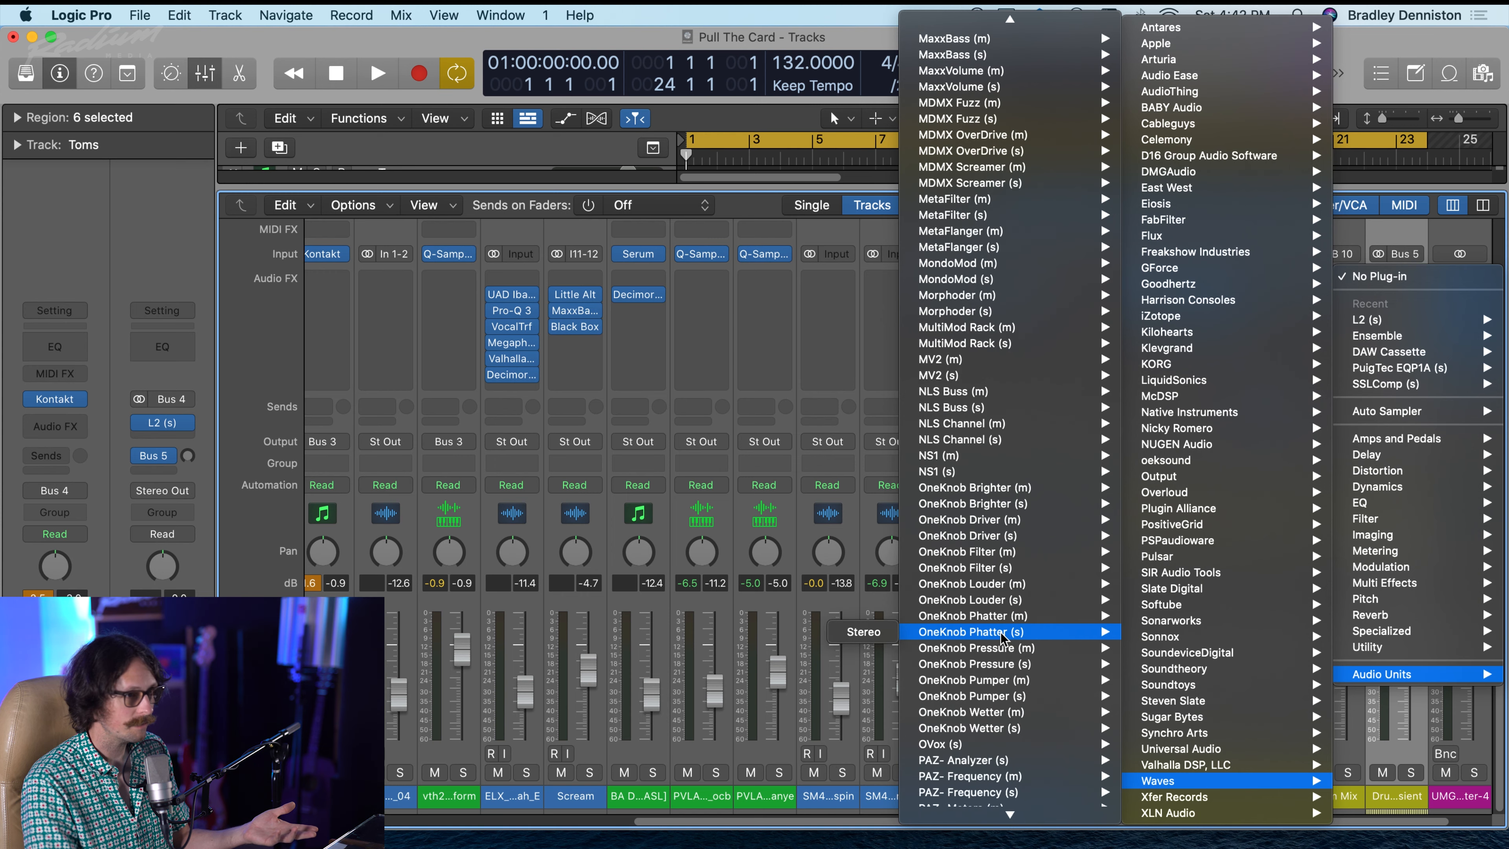
left_click(1004, 632)
Set RCompressor's ratio to 3.39, release to 11.7, modes to Smooth and Opto, and threshold to about -17.8
mouse_move(667, 528)
left_mouse_down()
mouse_move(656, 512)
mouse_move(639, 523)
left_mouse_up()
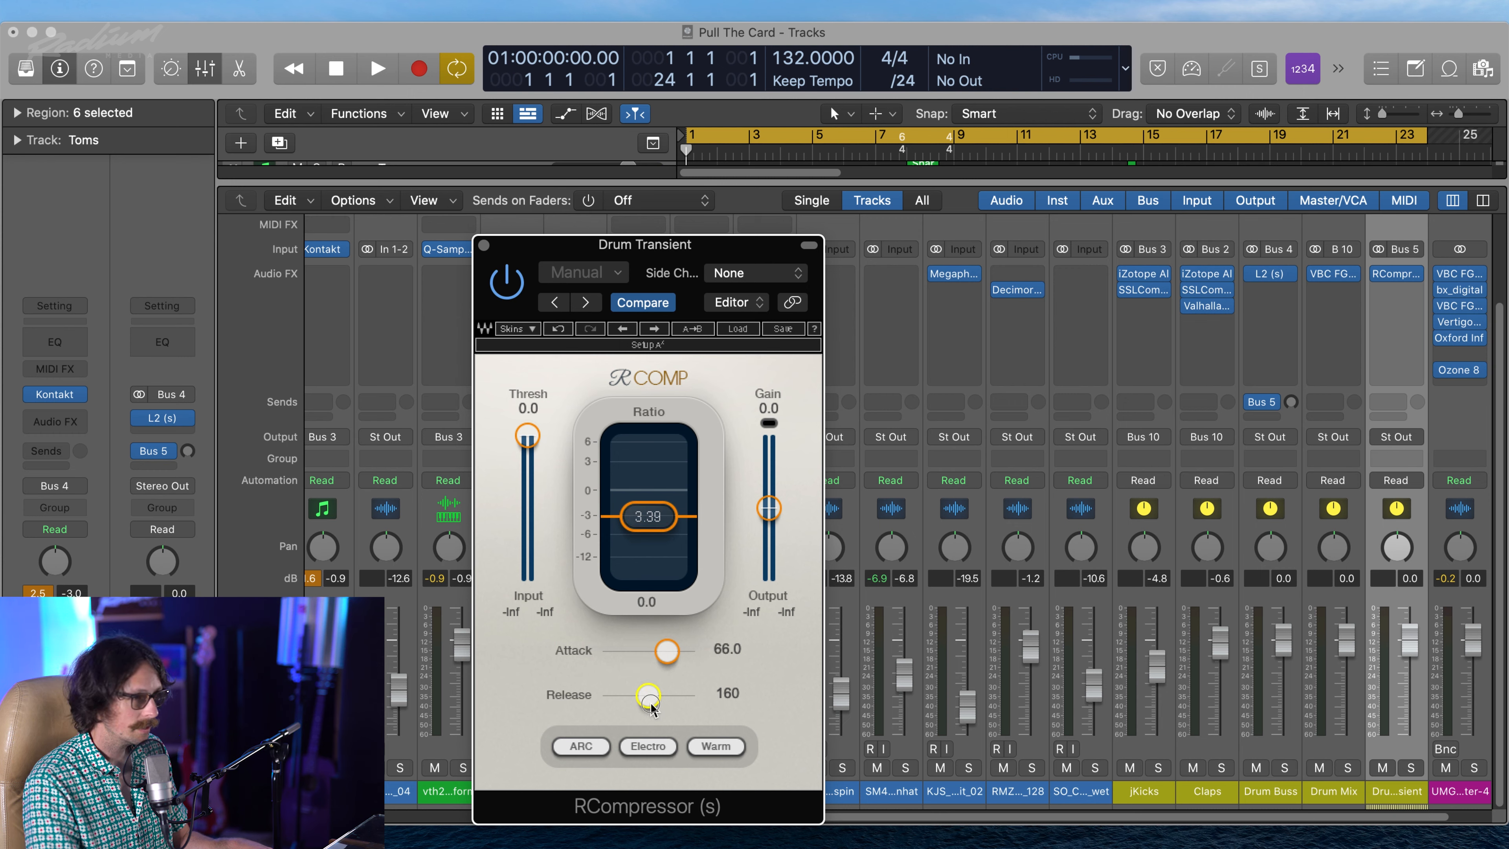
left_click_drag(652, 705, 466, 714)
mouse_move(616, 713)
left_mouse_down()
mouse_move(644, 704)
mouse_move(617, 704)
left_mouse_up()
left_click(694, 748)
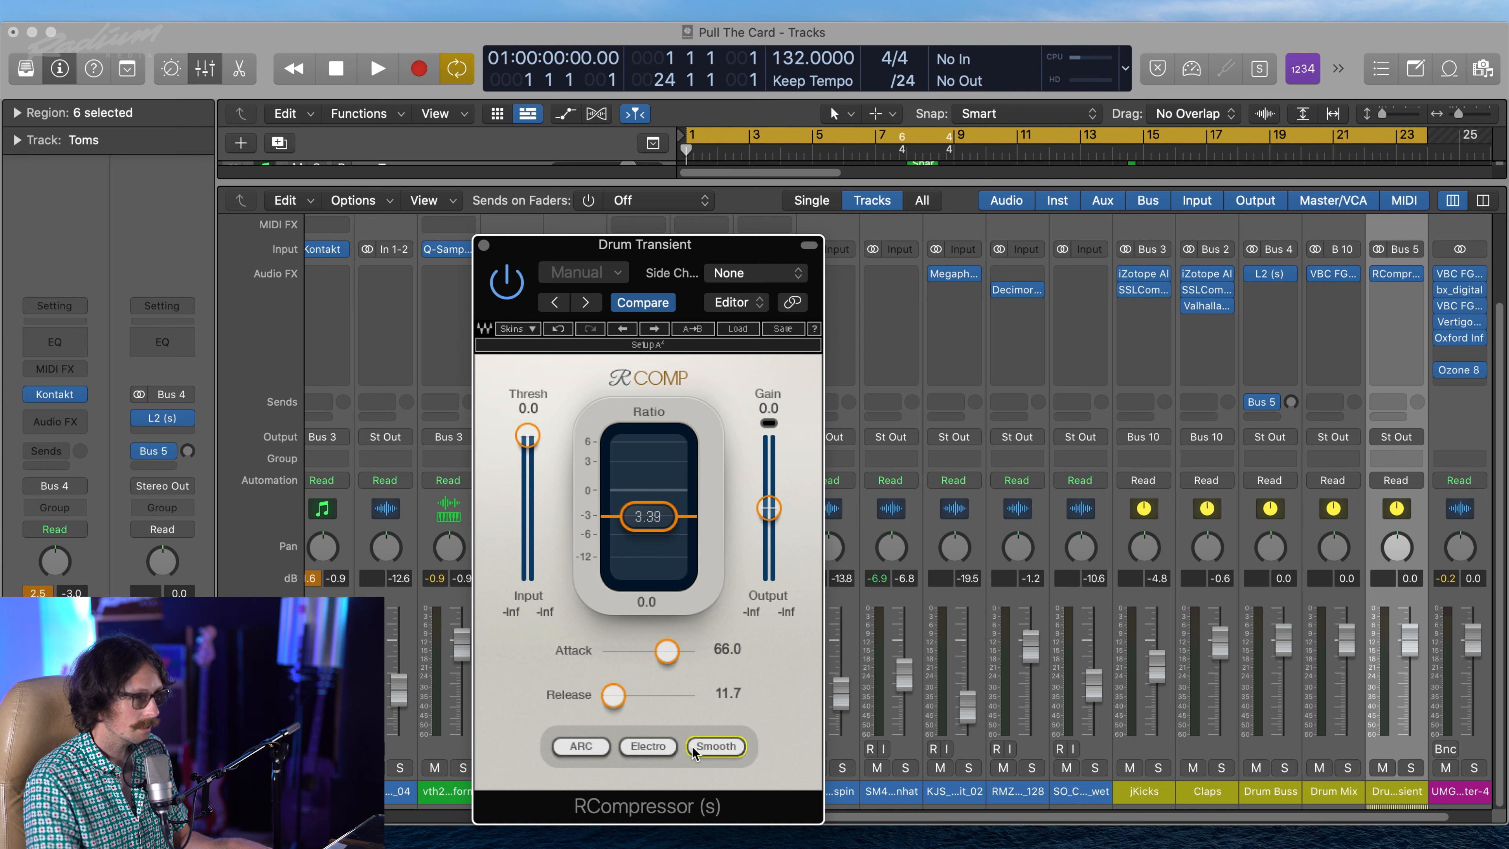
left_click(651, 751)
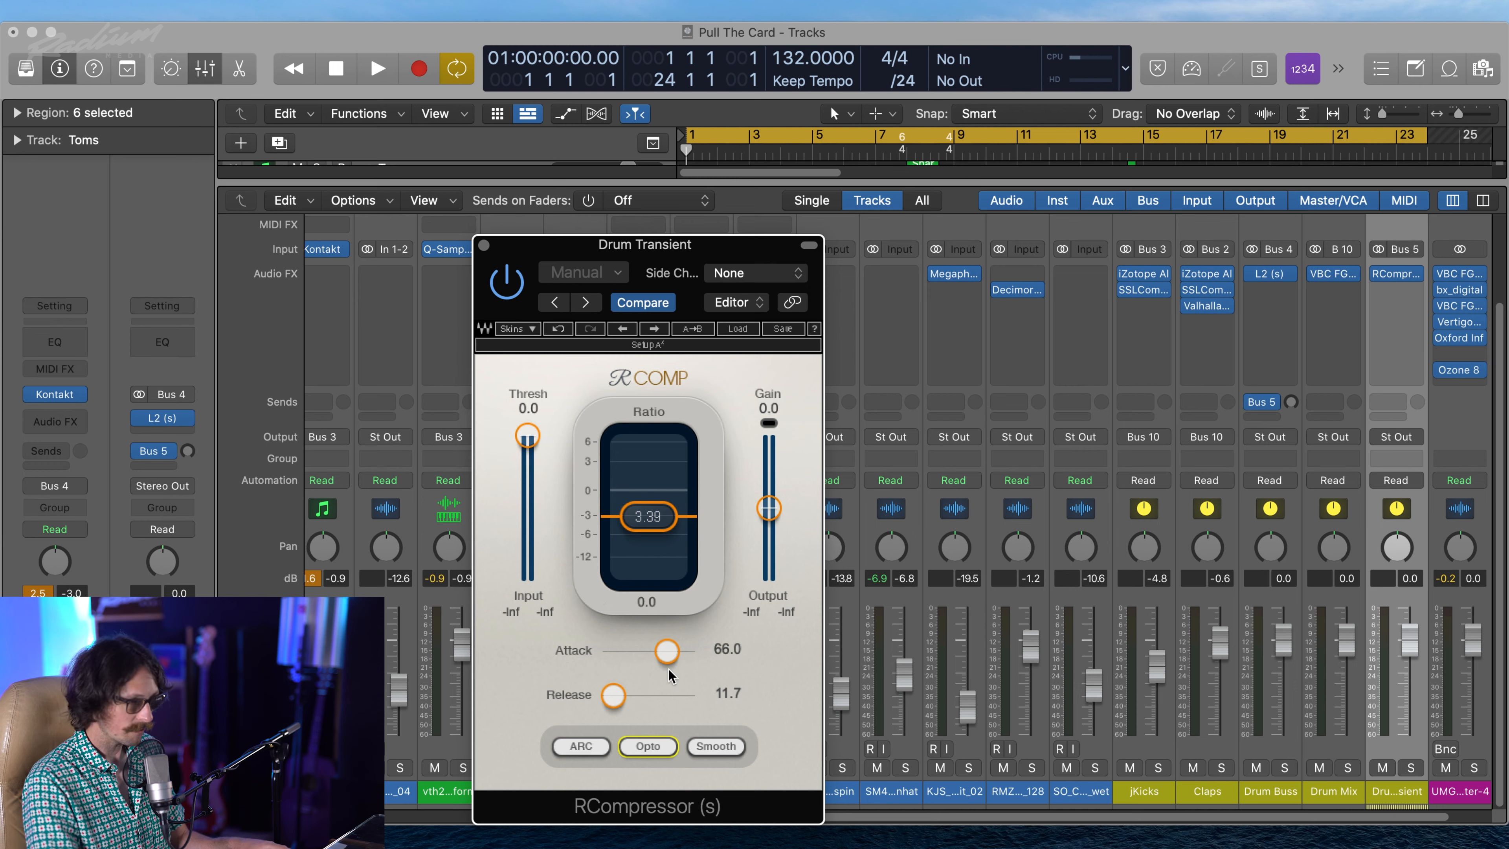
left_click_drag(503, 450, 502, 522)
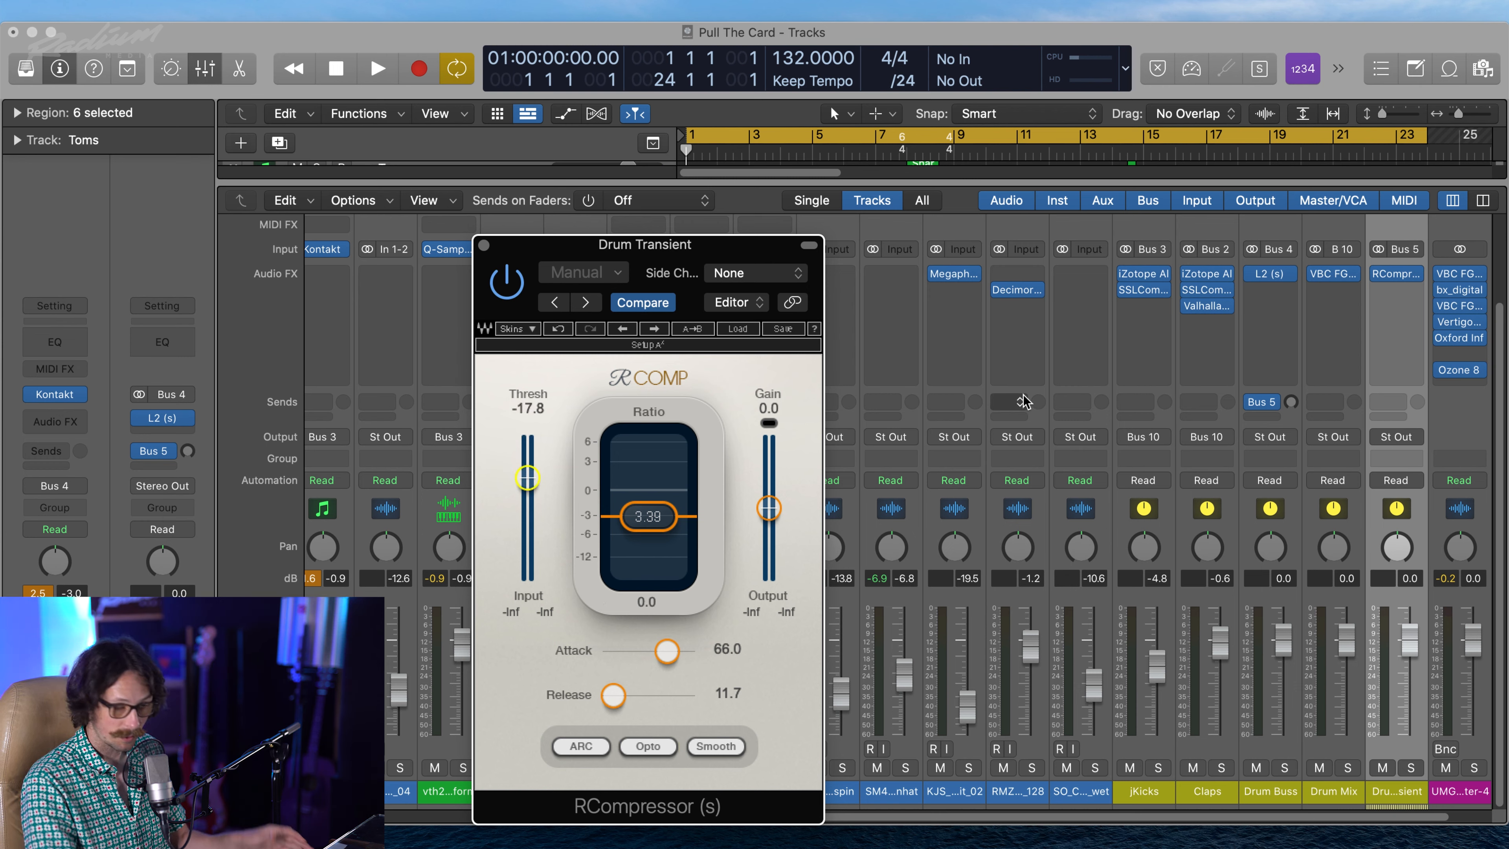
Reset the Drum Buss's Bus 5 send to its default level and, during playback, fine-tune RCompressor to threshold -18.3, attack 63.7, release 11.4 and gain 0.2
left_click(1291, 403, "alt")
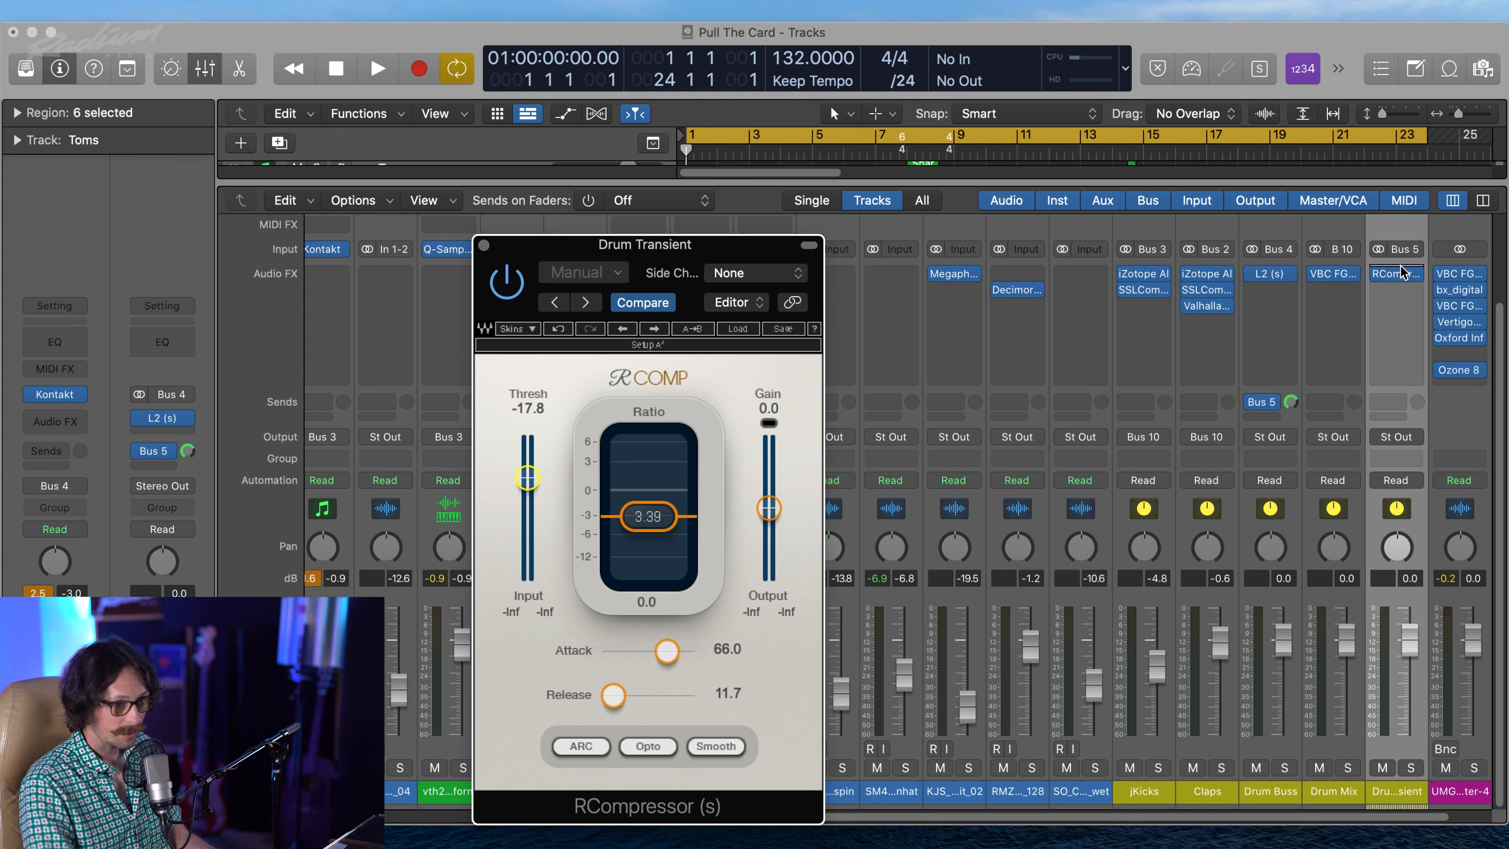
key("space")
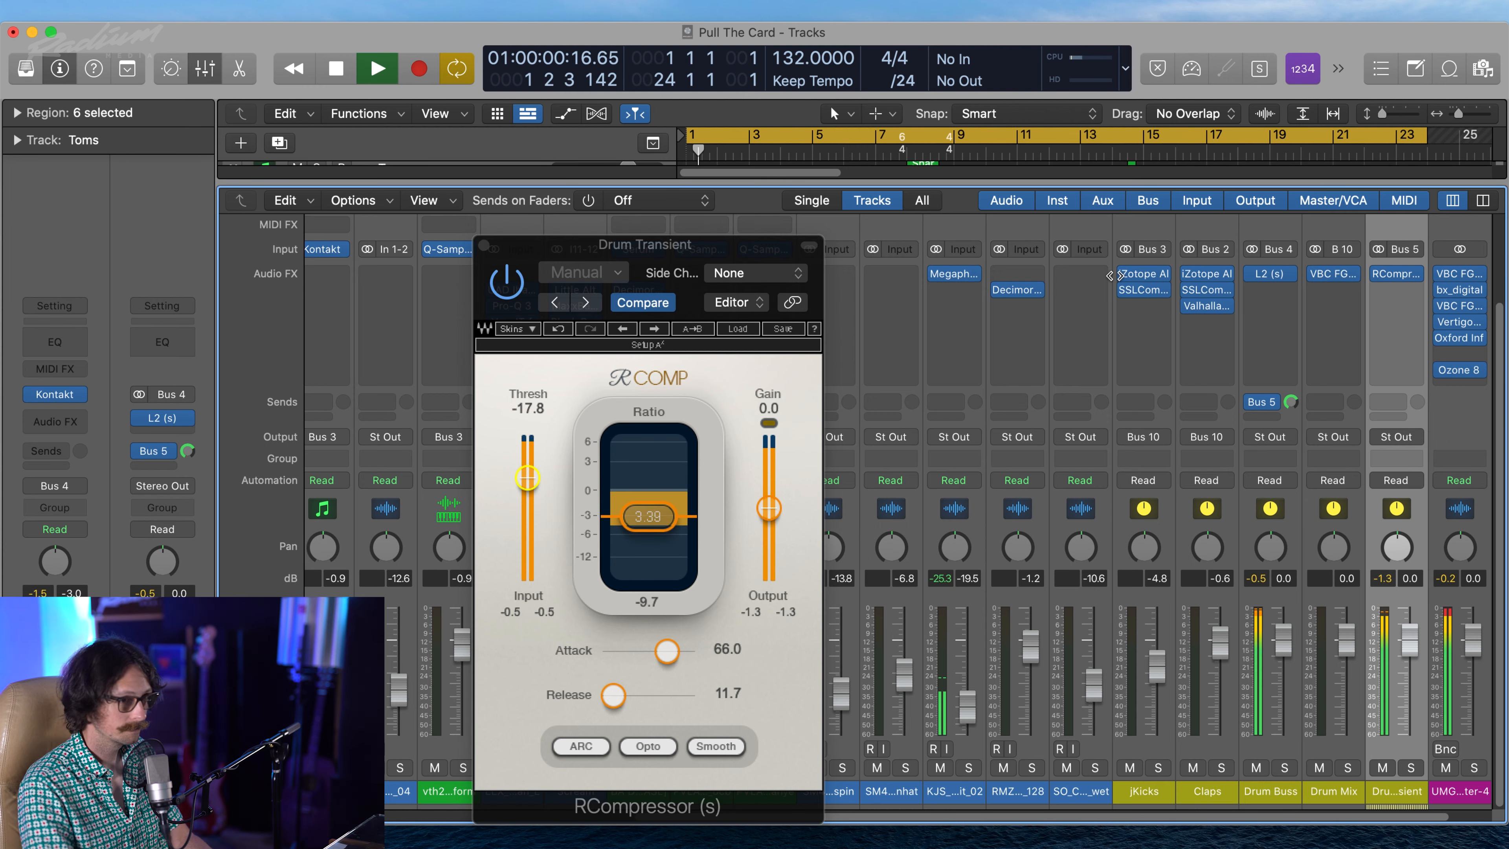
left_click_drag(667, 651, 613, 698)
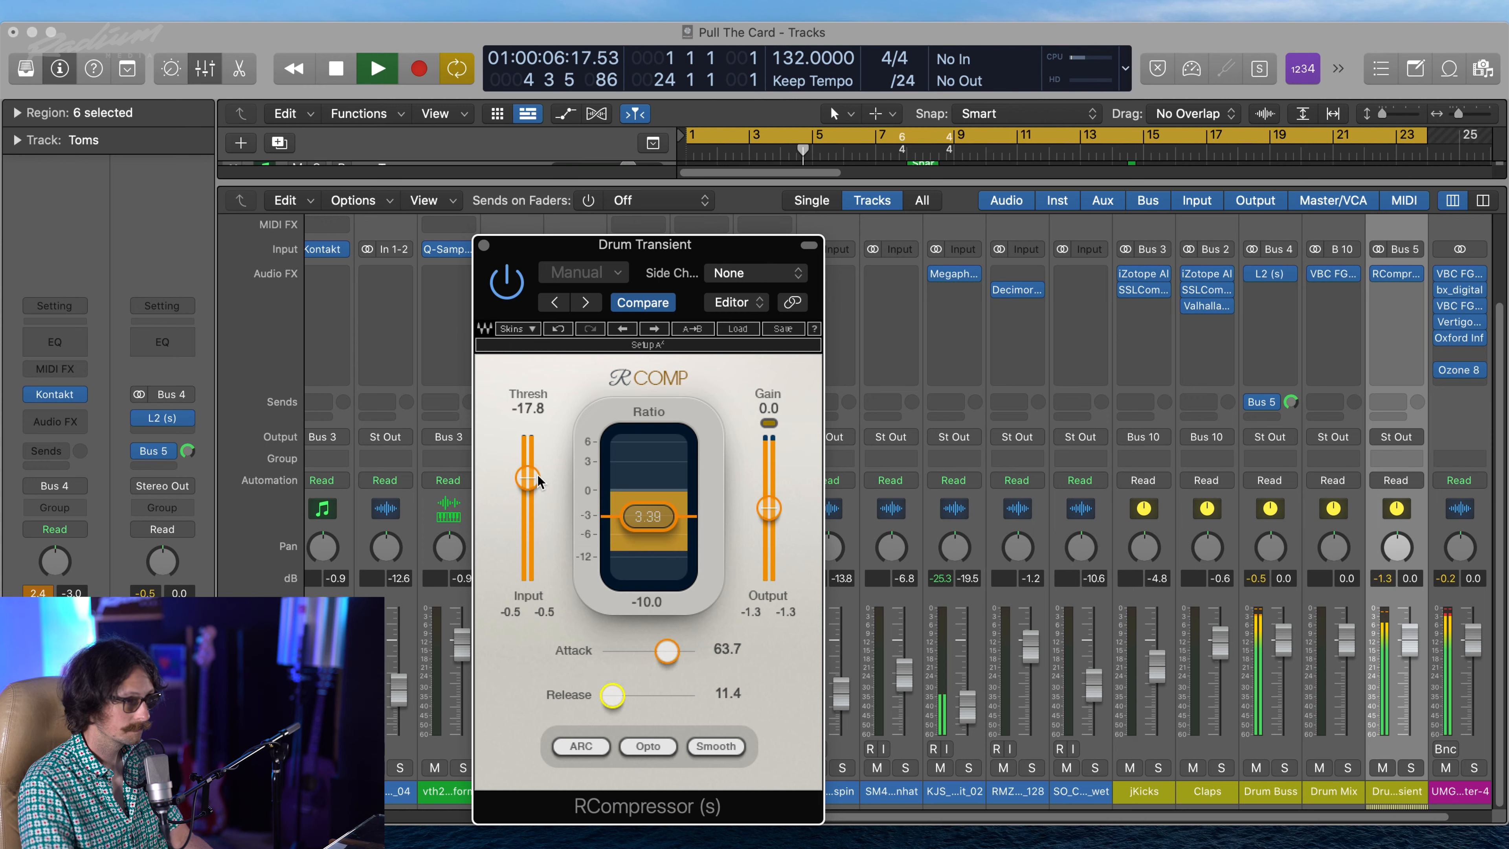
left_click_drag(527, 477, 594, 482)
left_click_drag(769, 508, 769, 506)
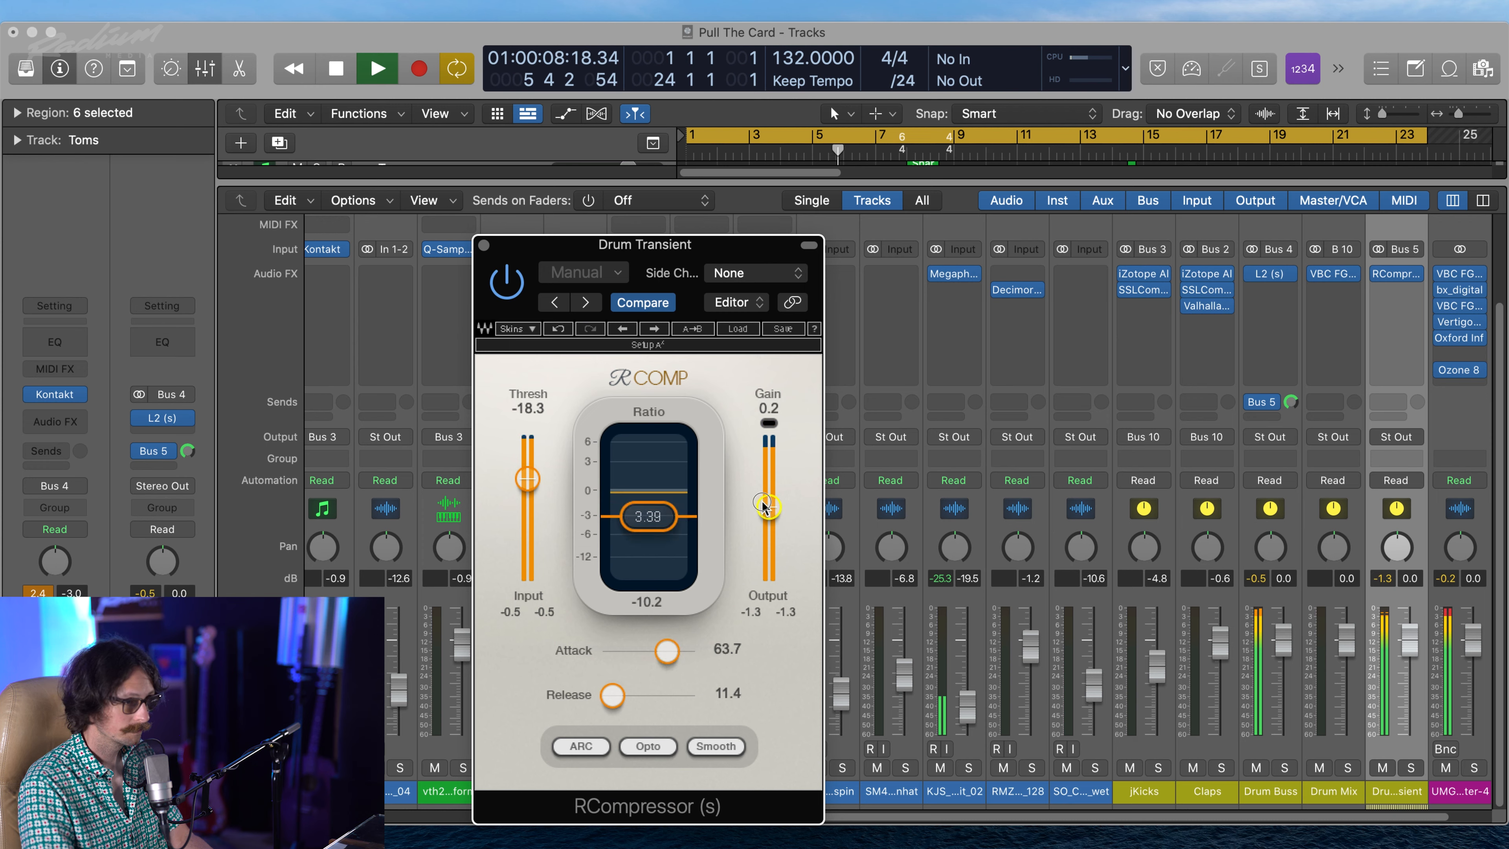
key("space")
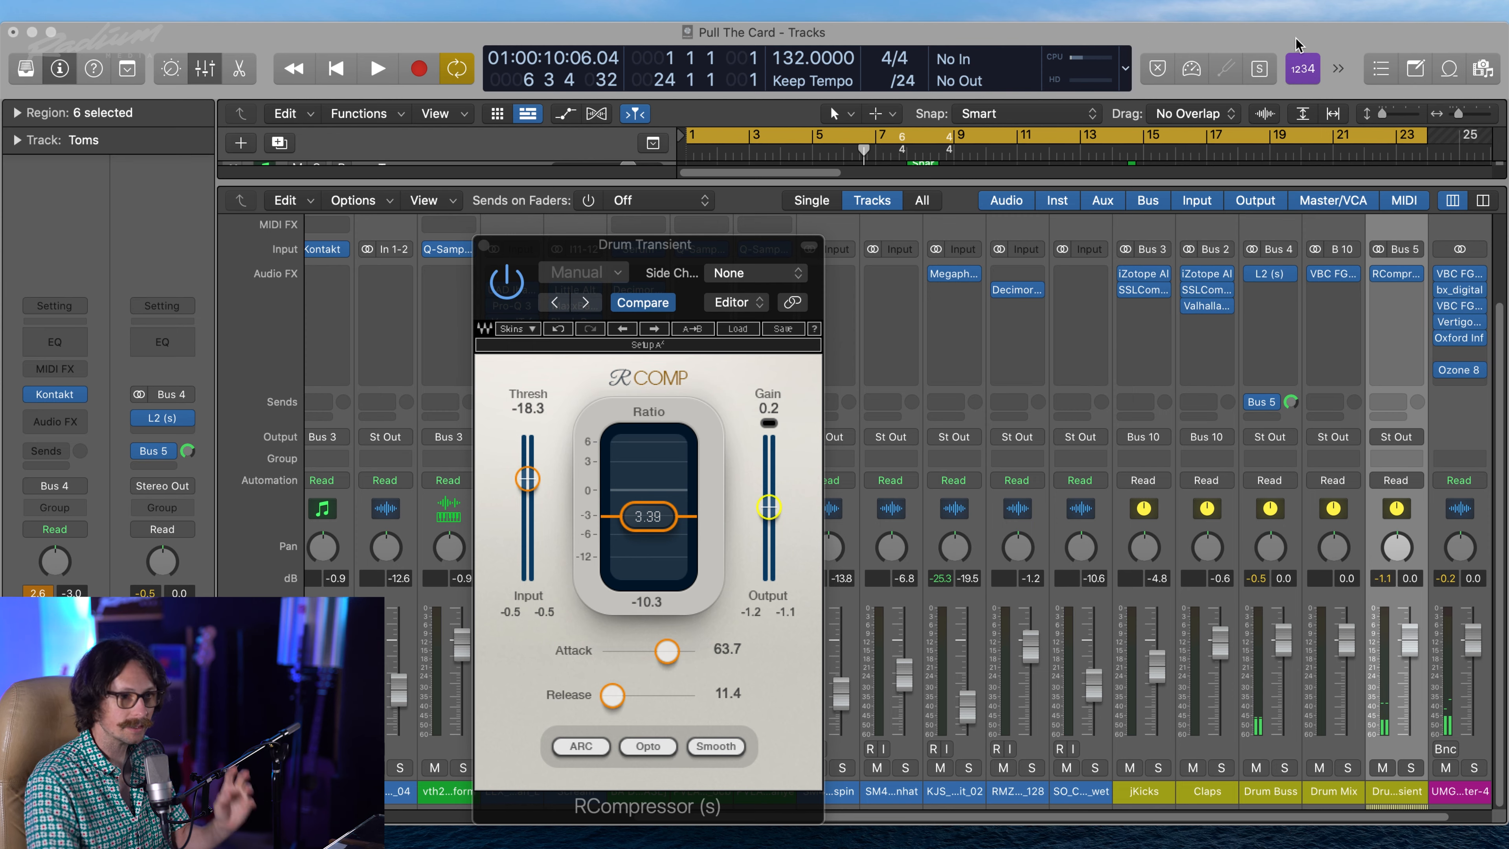
Insert the Soundtoys Decapitator as the second audio effect on the Drum Transient channel
left_click(1421, 285)
mouse_move(1416, 683)
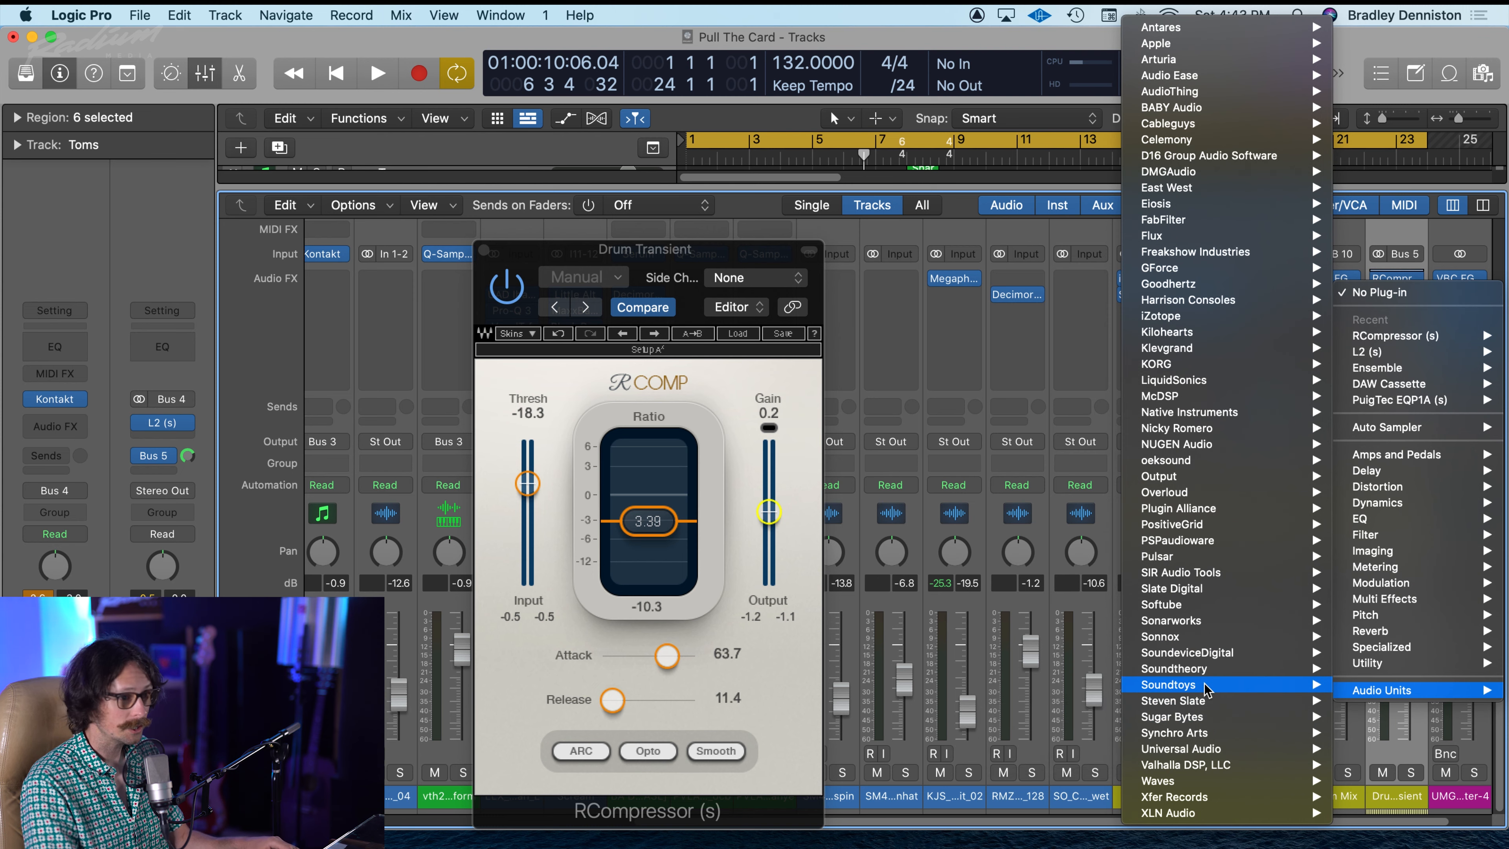
mouse_move(1204, 685)
mouse_move(1040, 792)
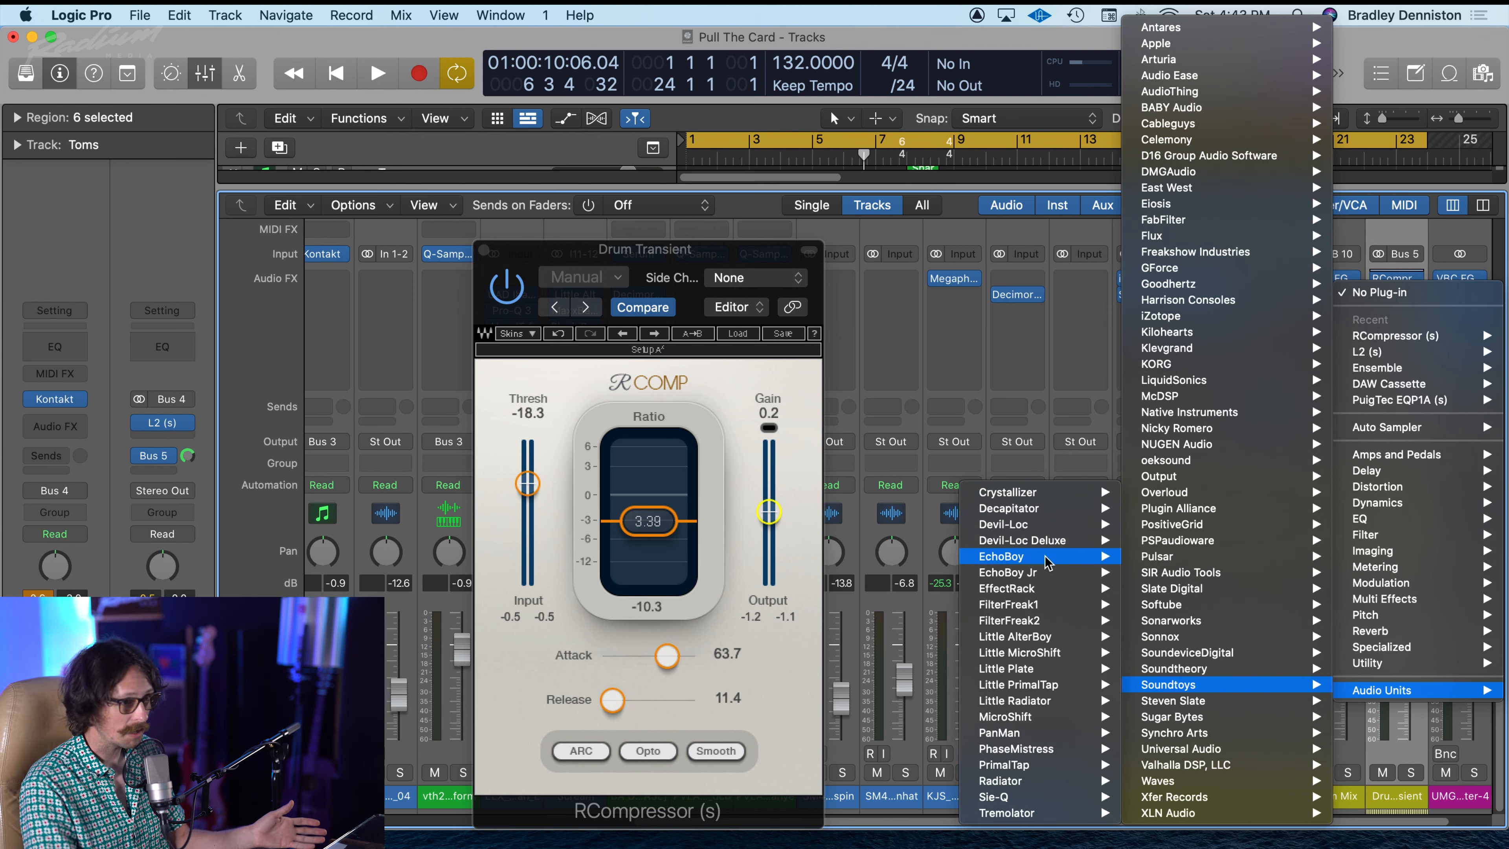
left_click(1035, 507)
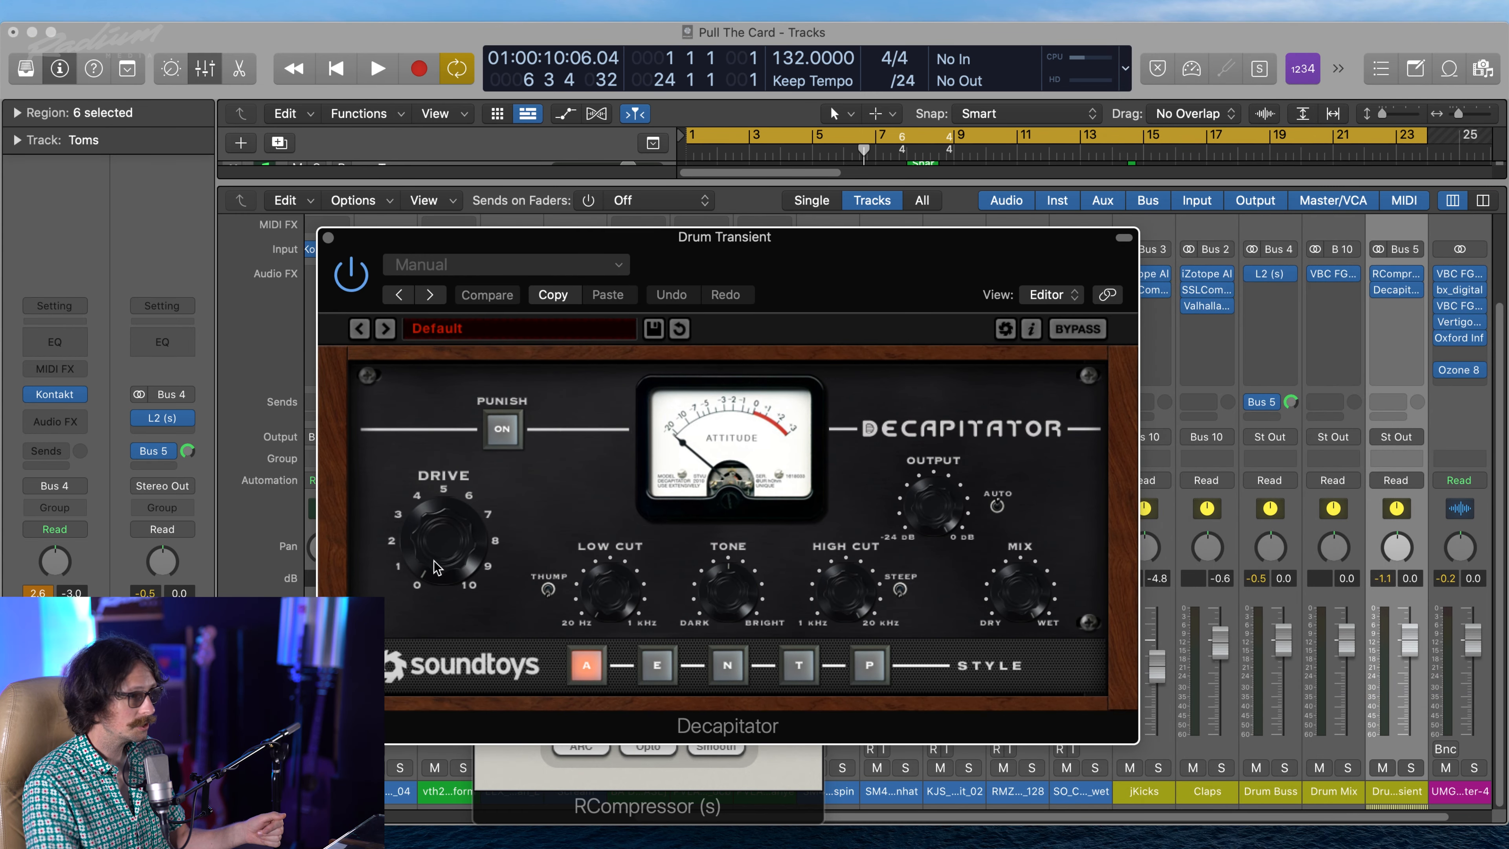
Adjust Decapitator's drive, switch its style through E to N, and close the plug-in
left_click_drag(436, 566, 409, 471)
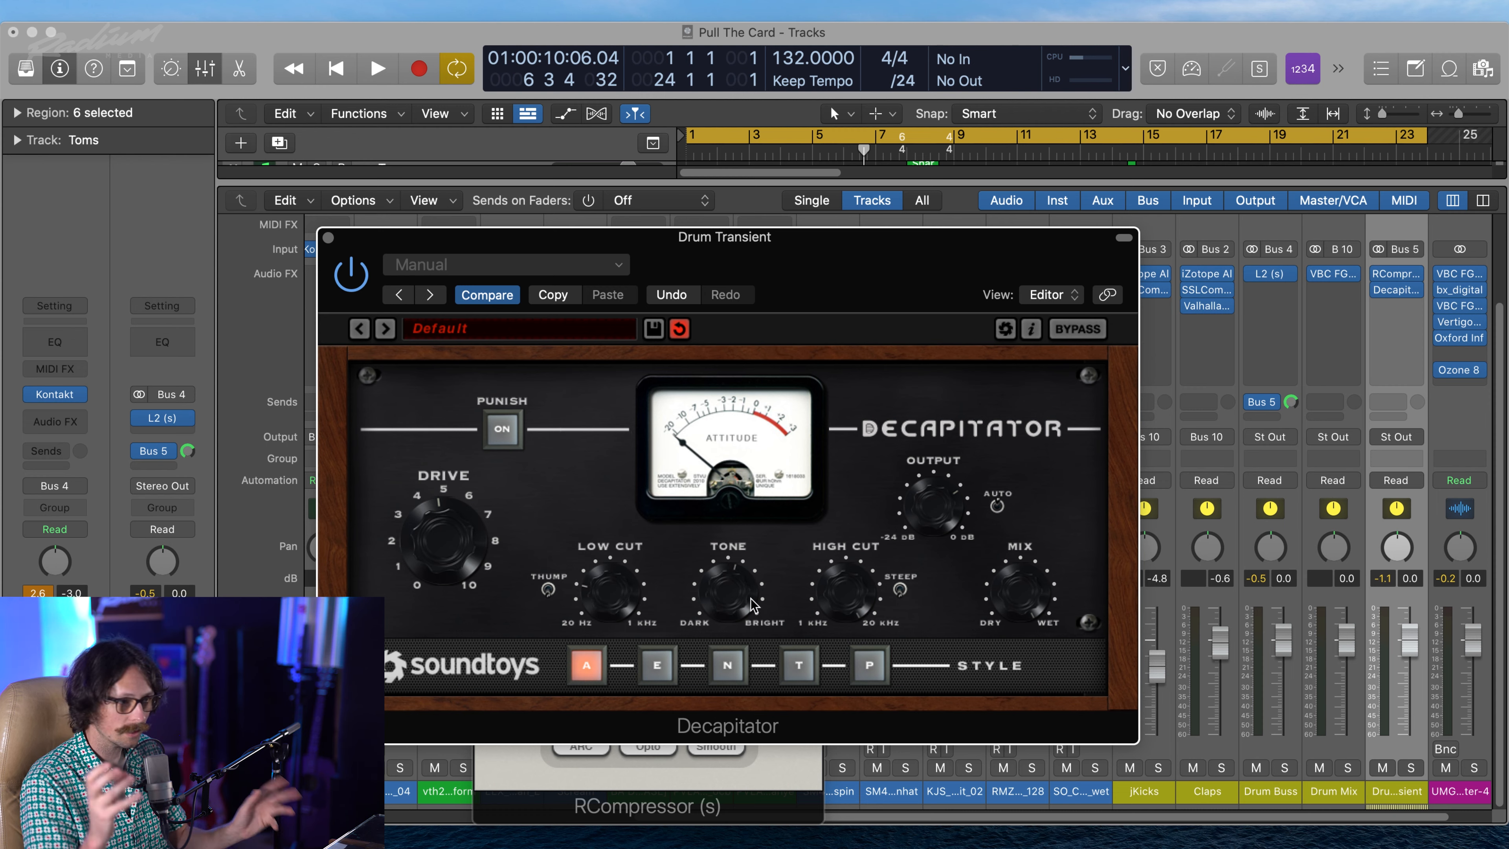
left_click(661, 666)
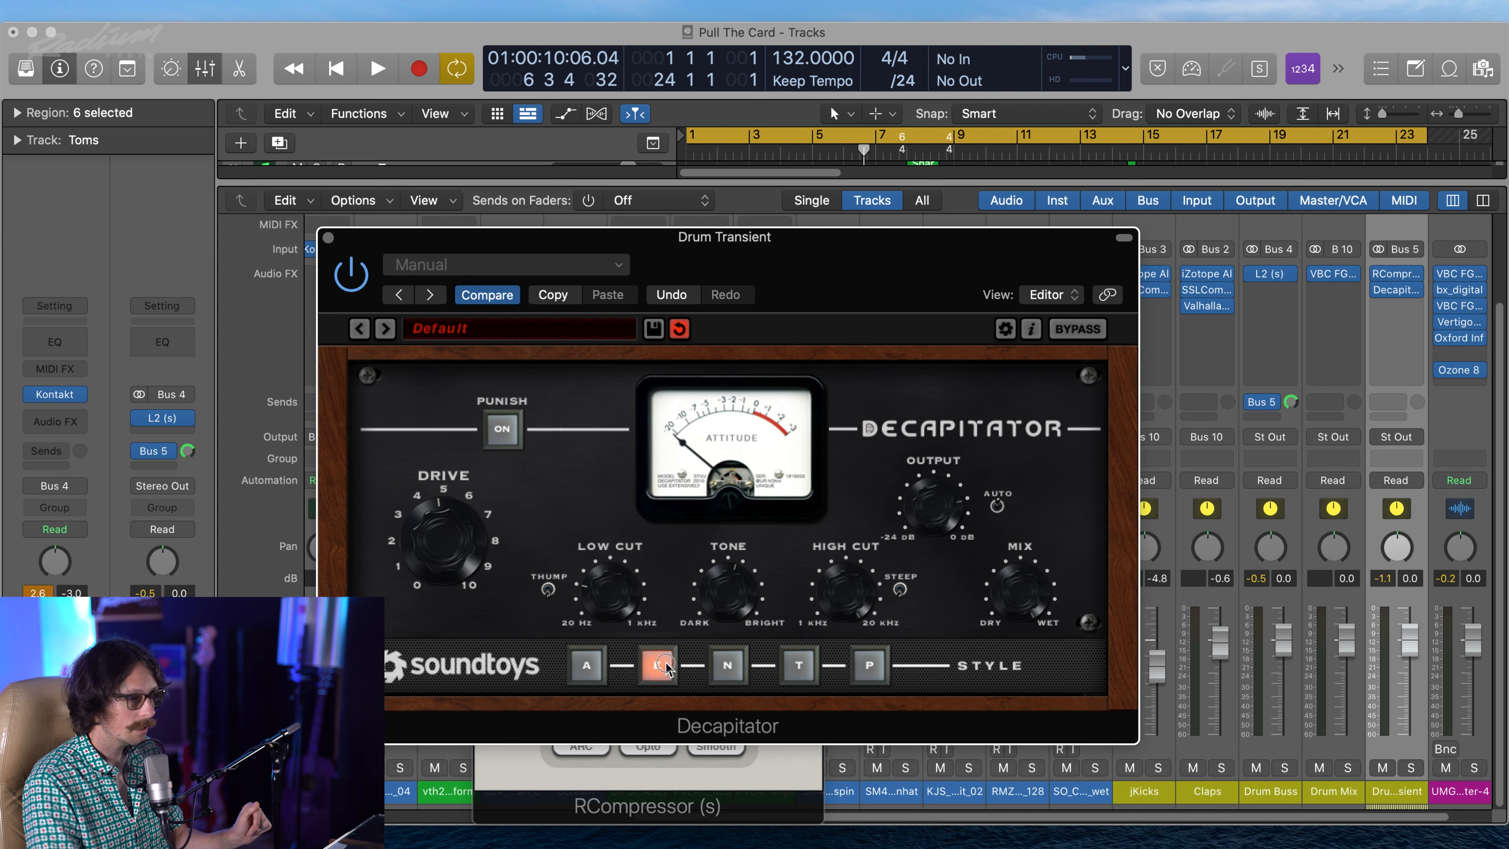
left_click(737, 667)
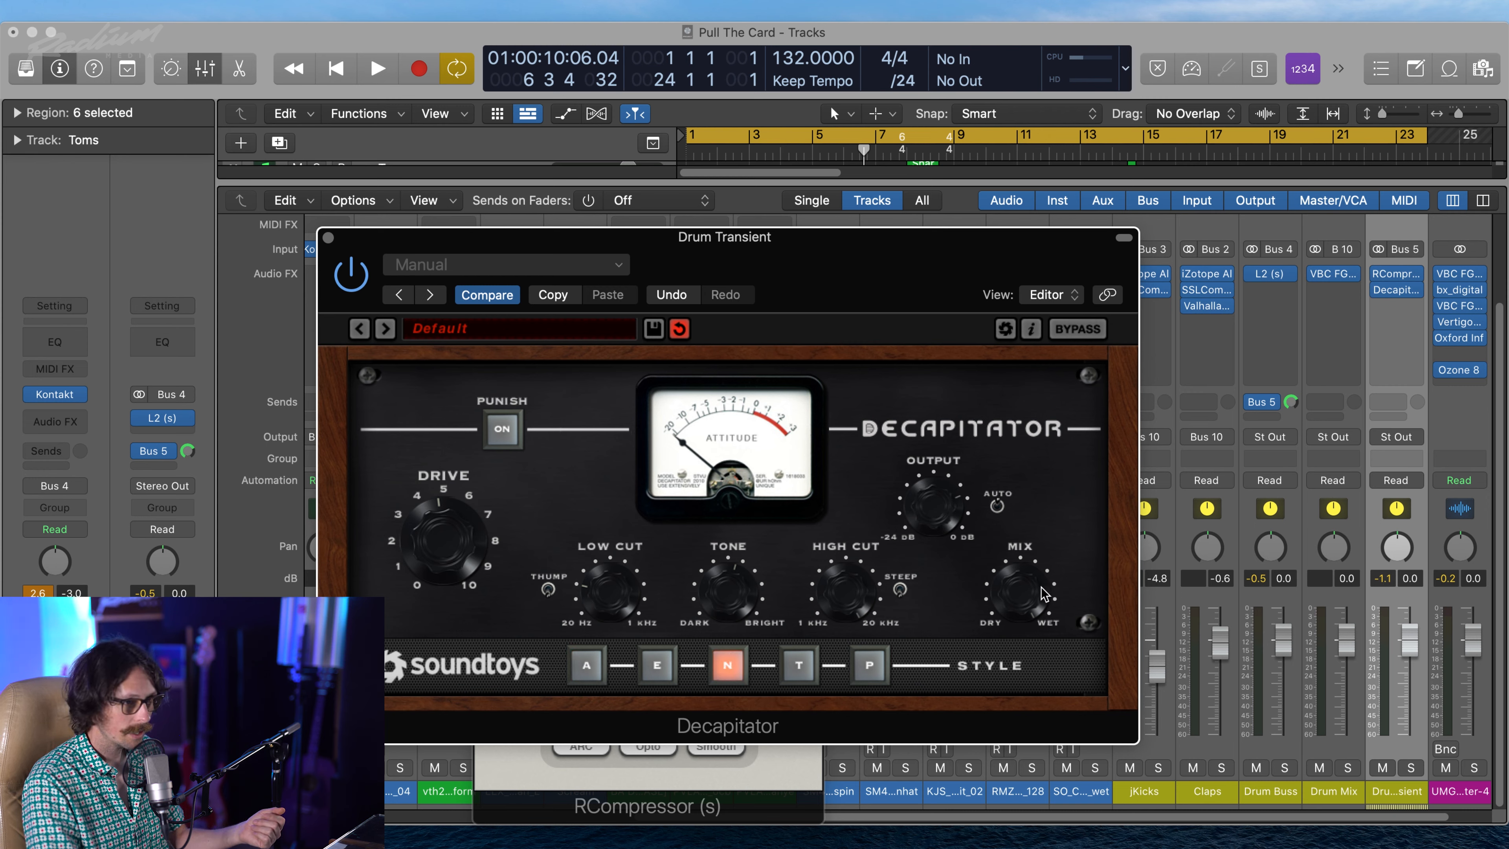
left_click(328, 237)
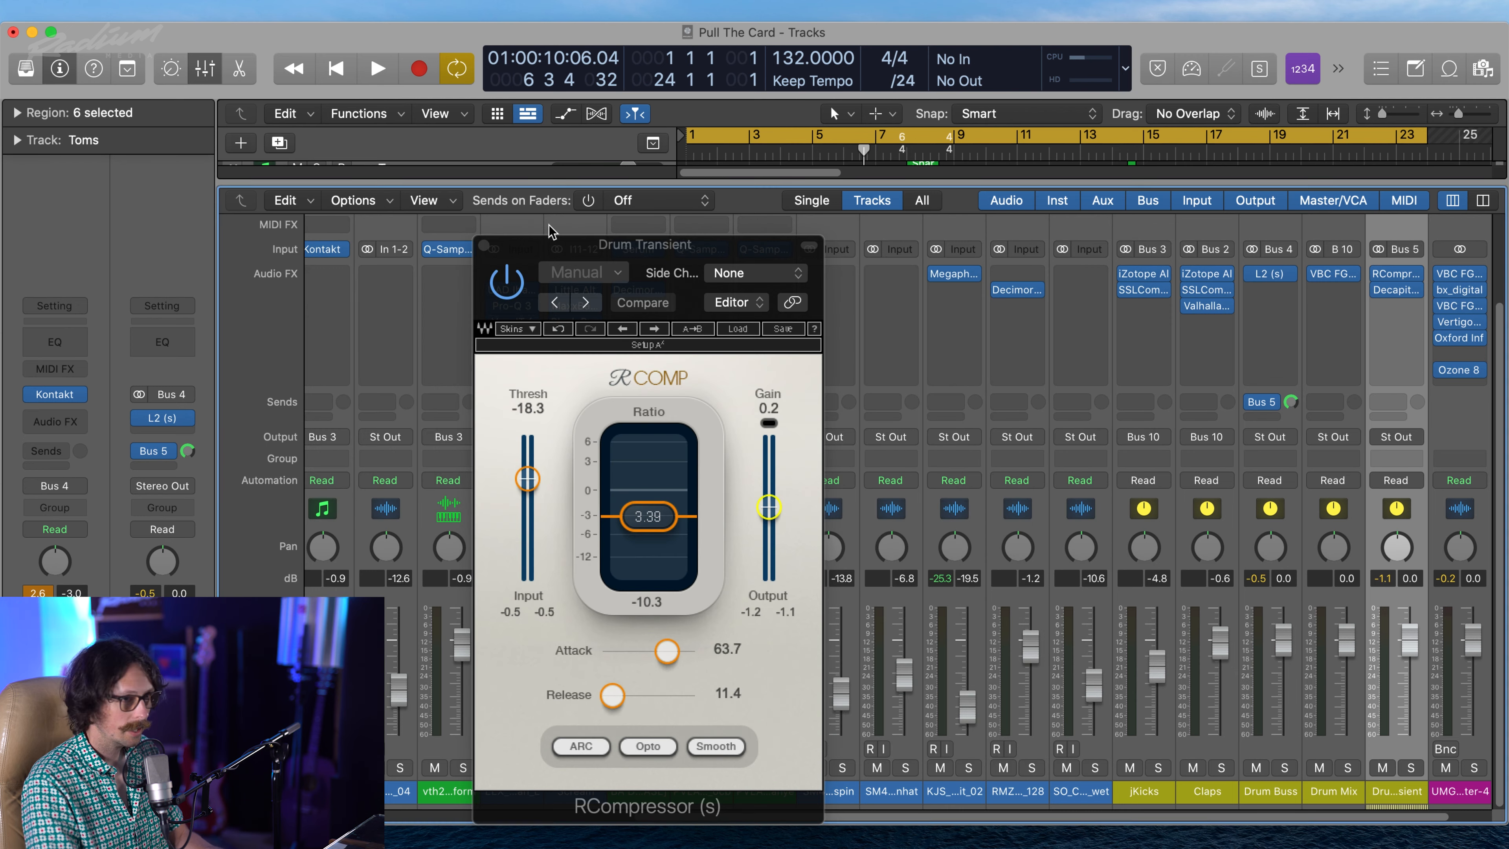
During playback, adjust Decapitator's drive, compare styles T, P and E, settle on style A, and turn Punish off
key("space")
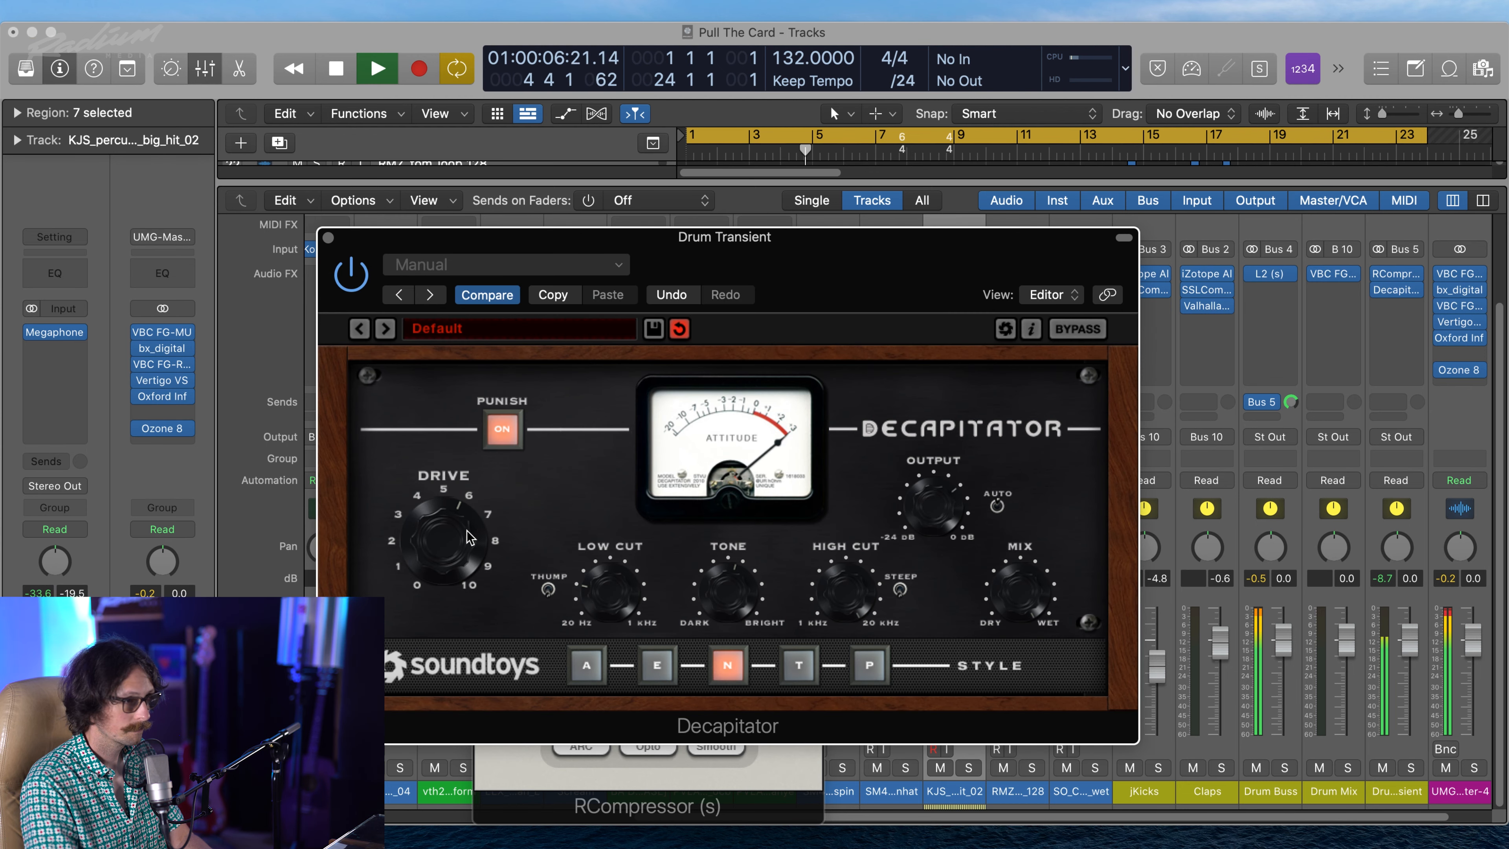
left_click_drag(463, 534, 453, 544)
left_click(798, 665)
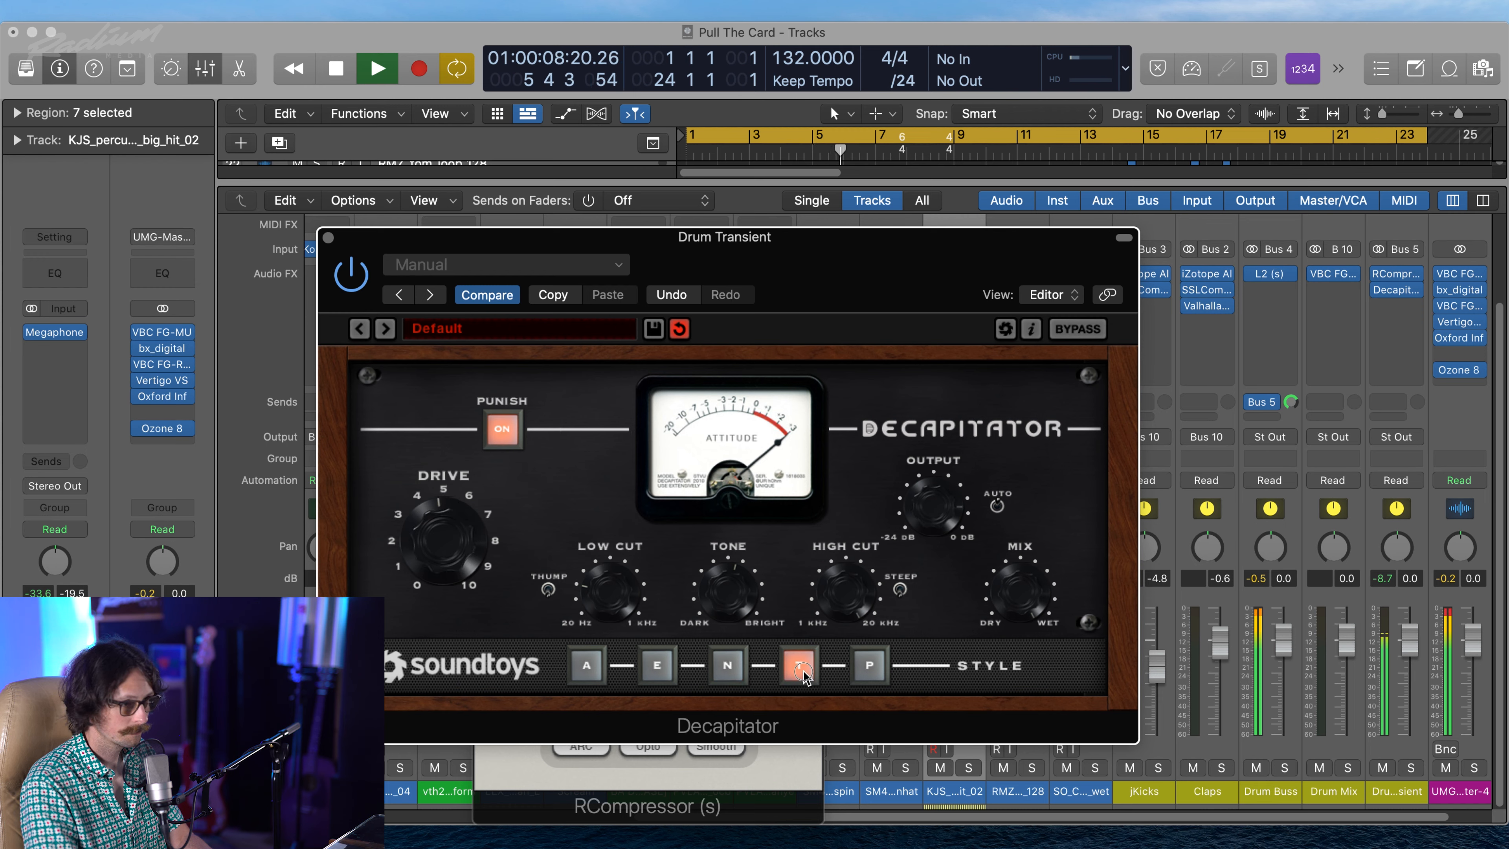
left_click(864, 671)
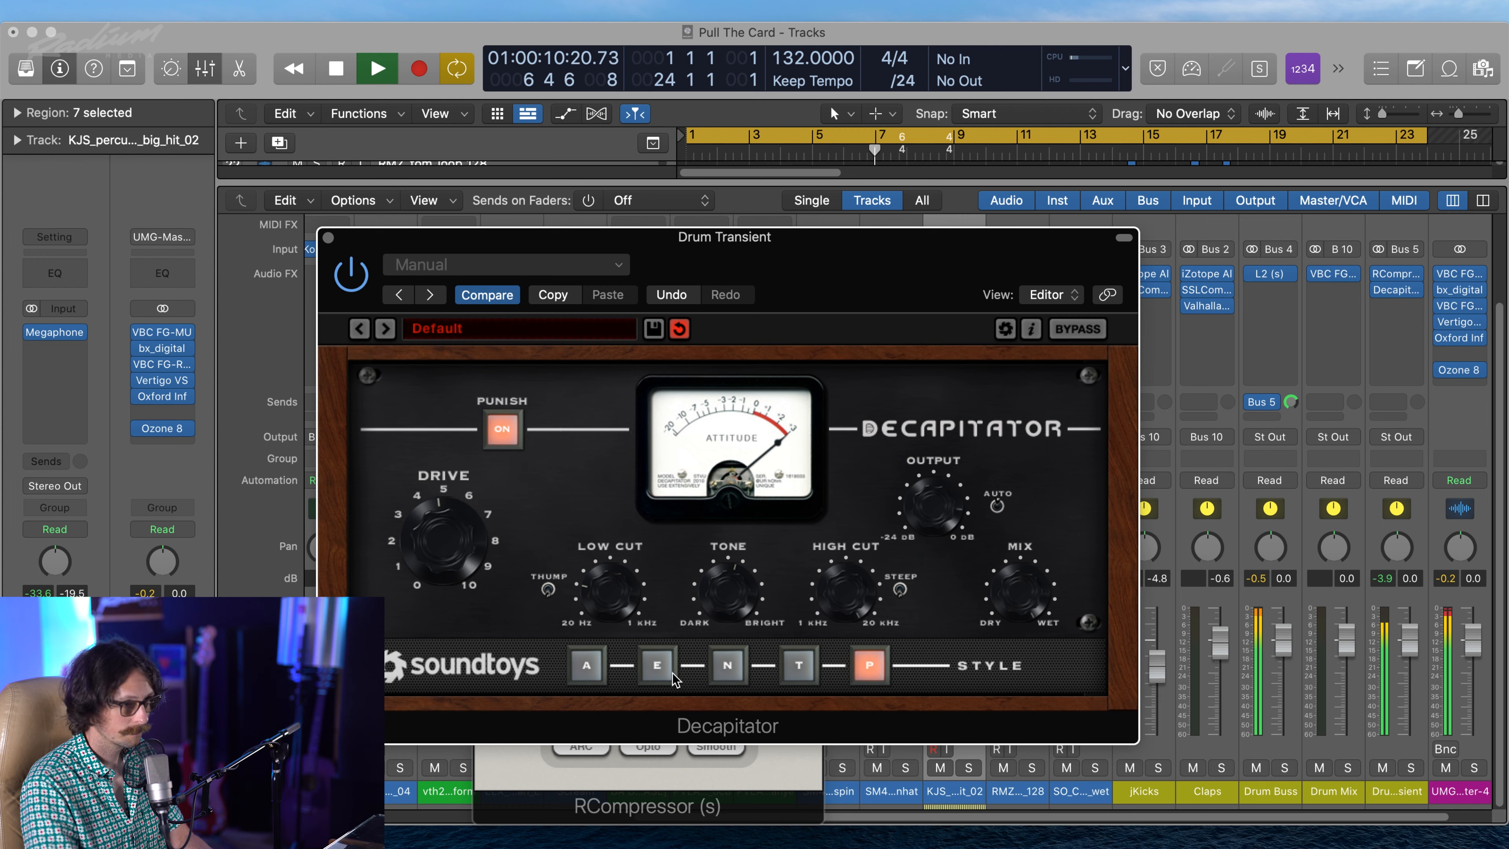
left_click(656, 665)
left_click(588, 665)
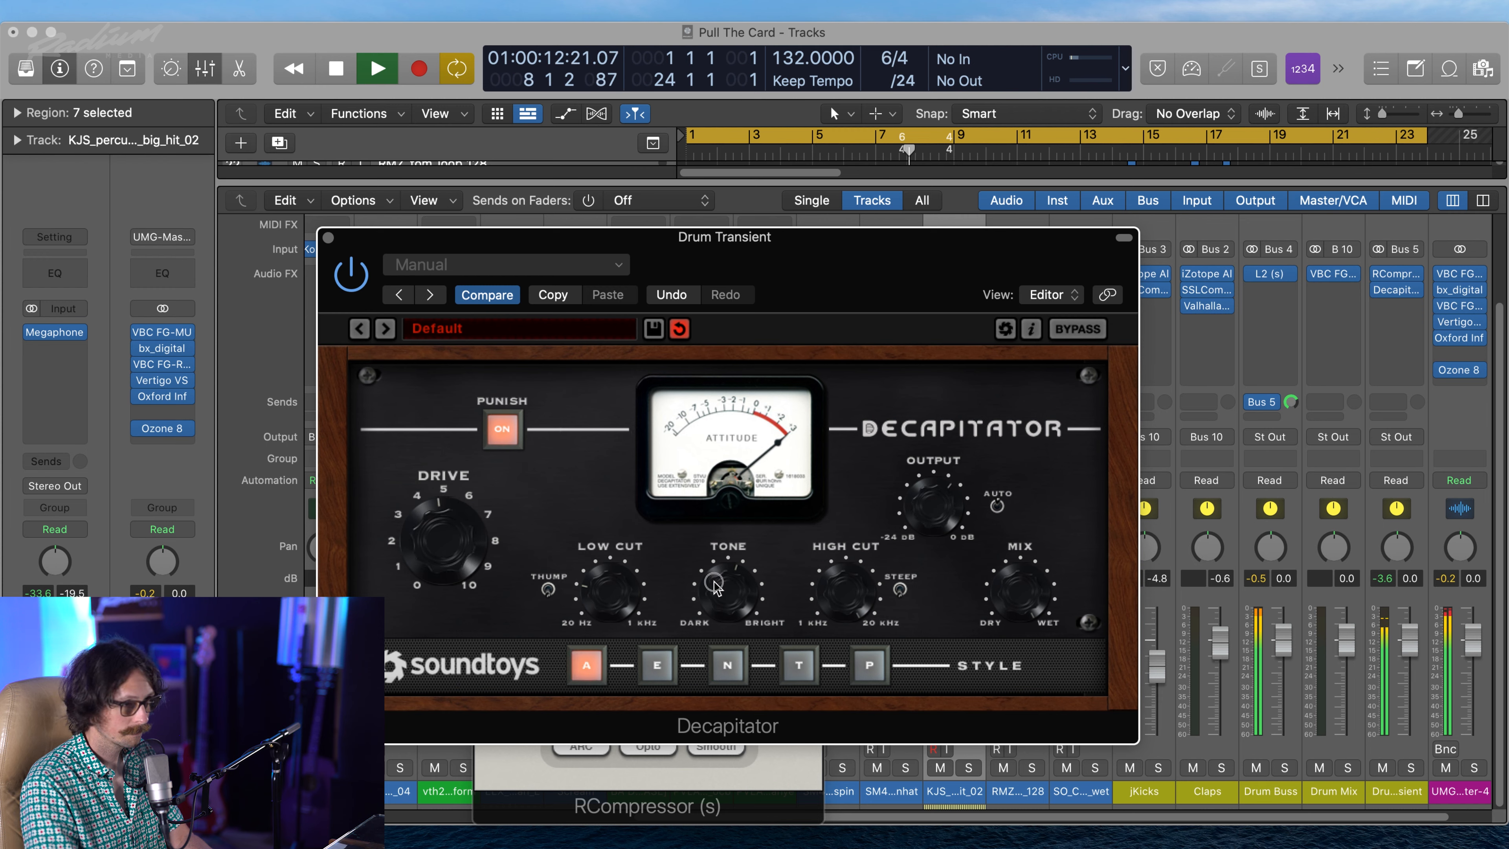
left_click(502, 429)
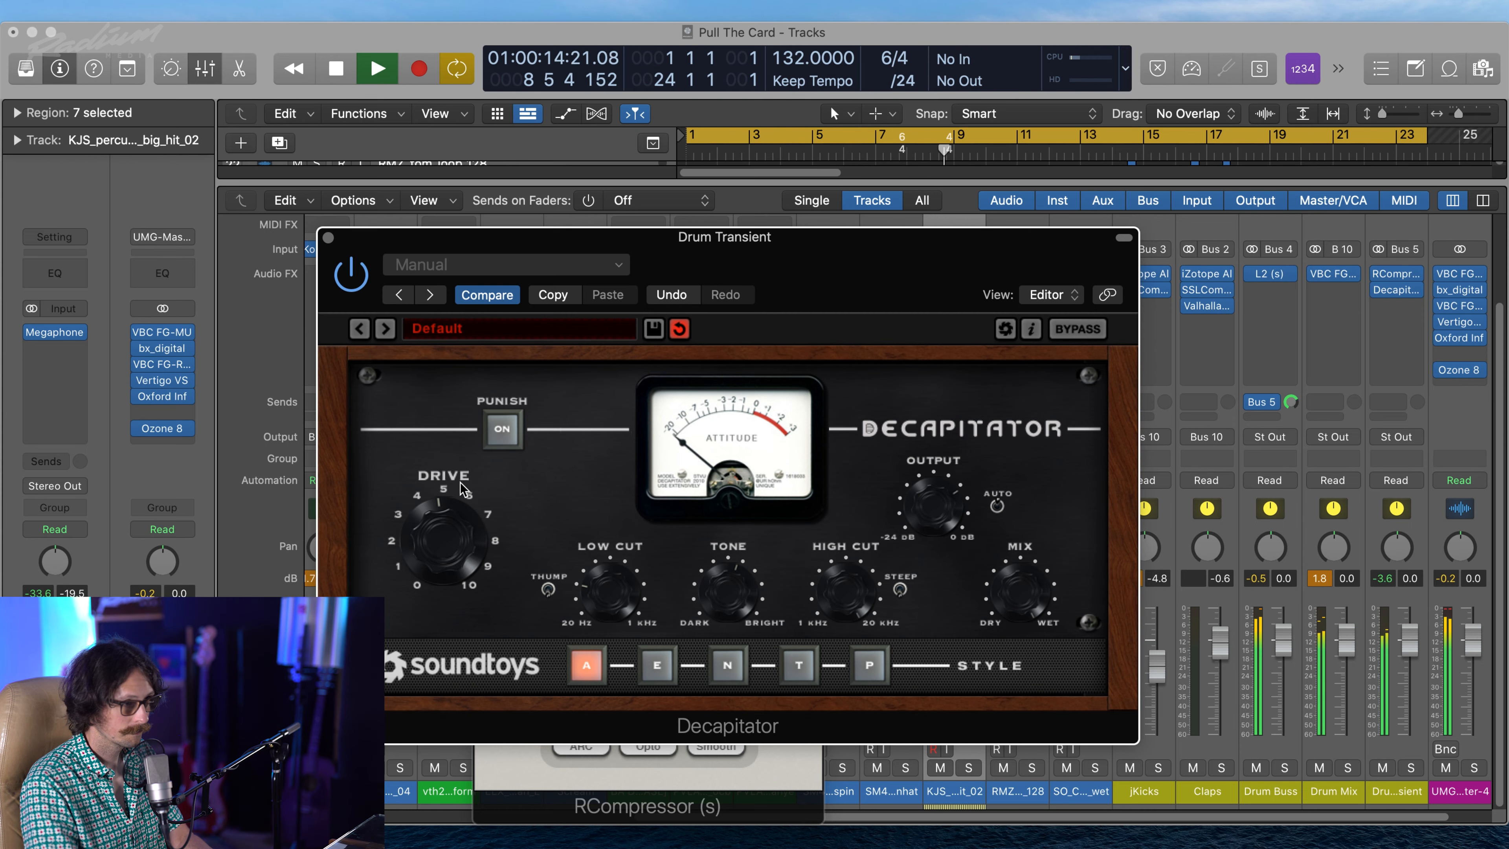
key("space")
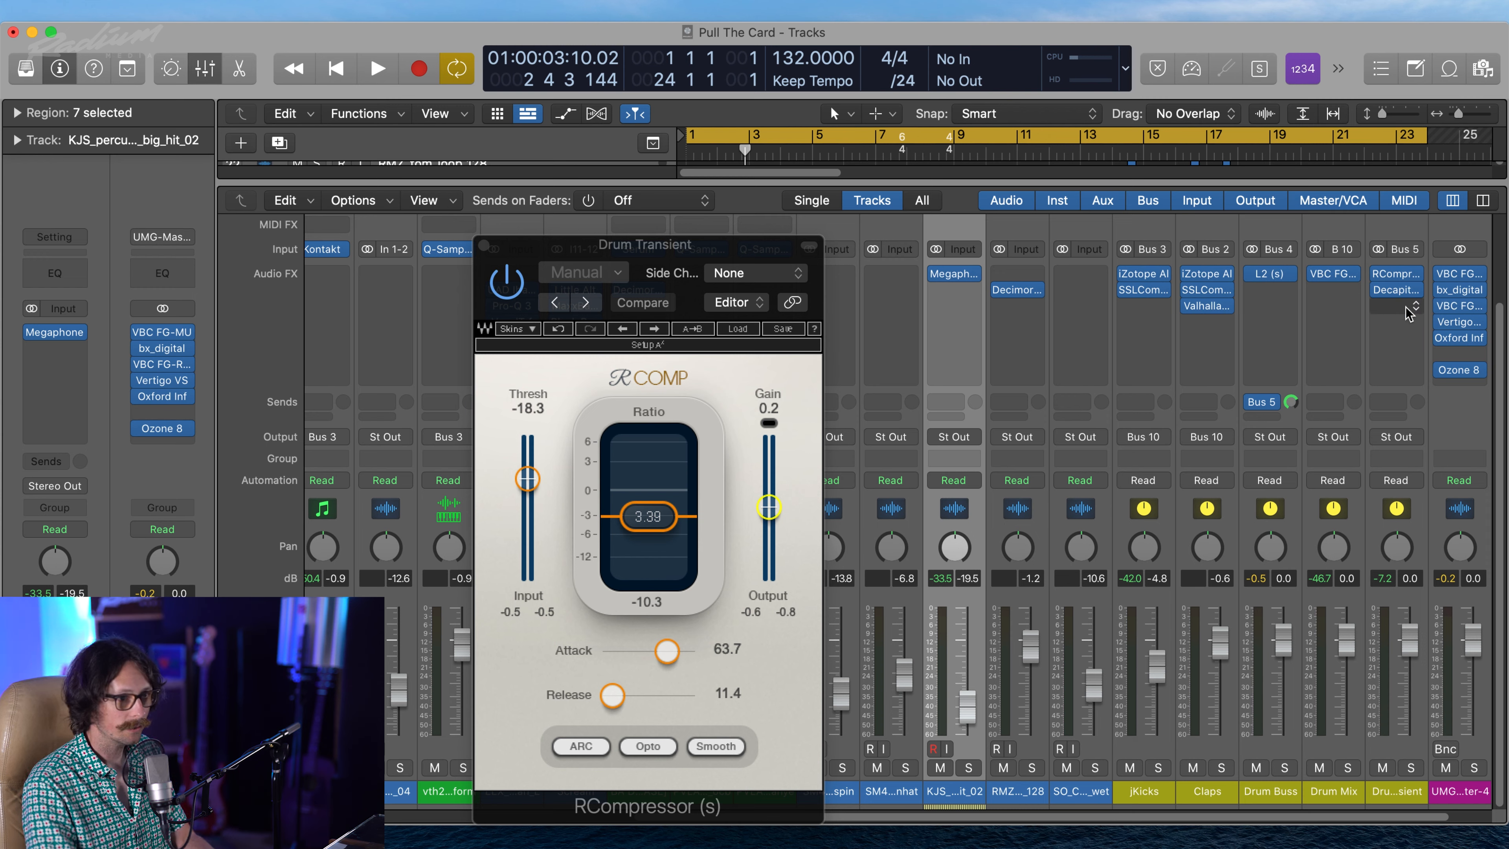
Insert the FabFilter Pro-Q 3 equalizer as the third audio effect on the Drum Transient channel
left_click(1407, 291)
mouse_move(1449, 706)
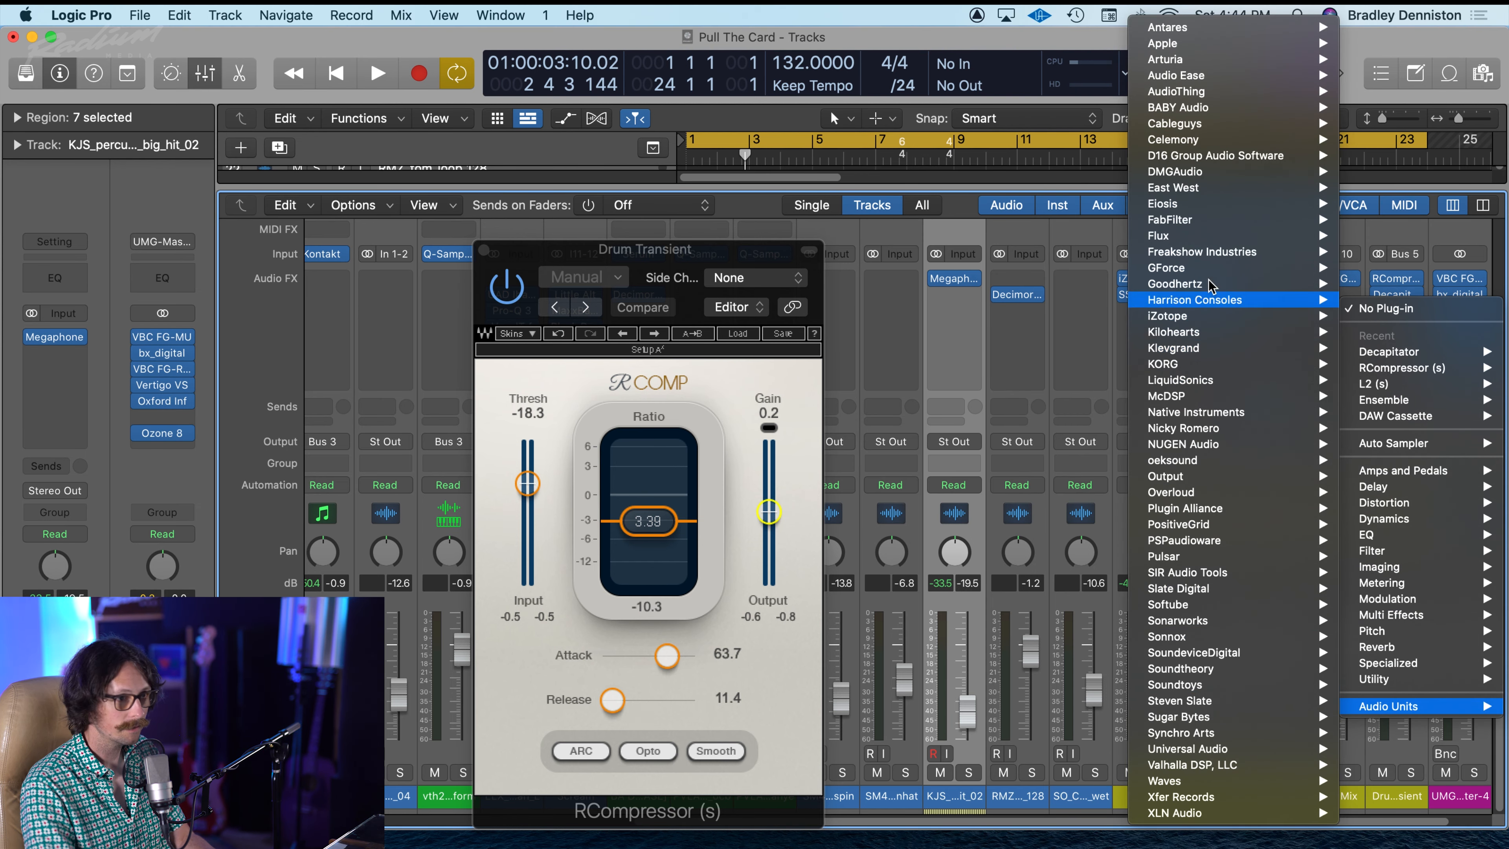
mouse_move(1200, 703)
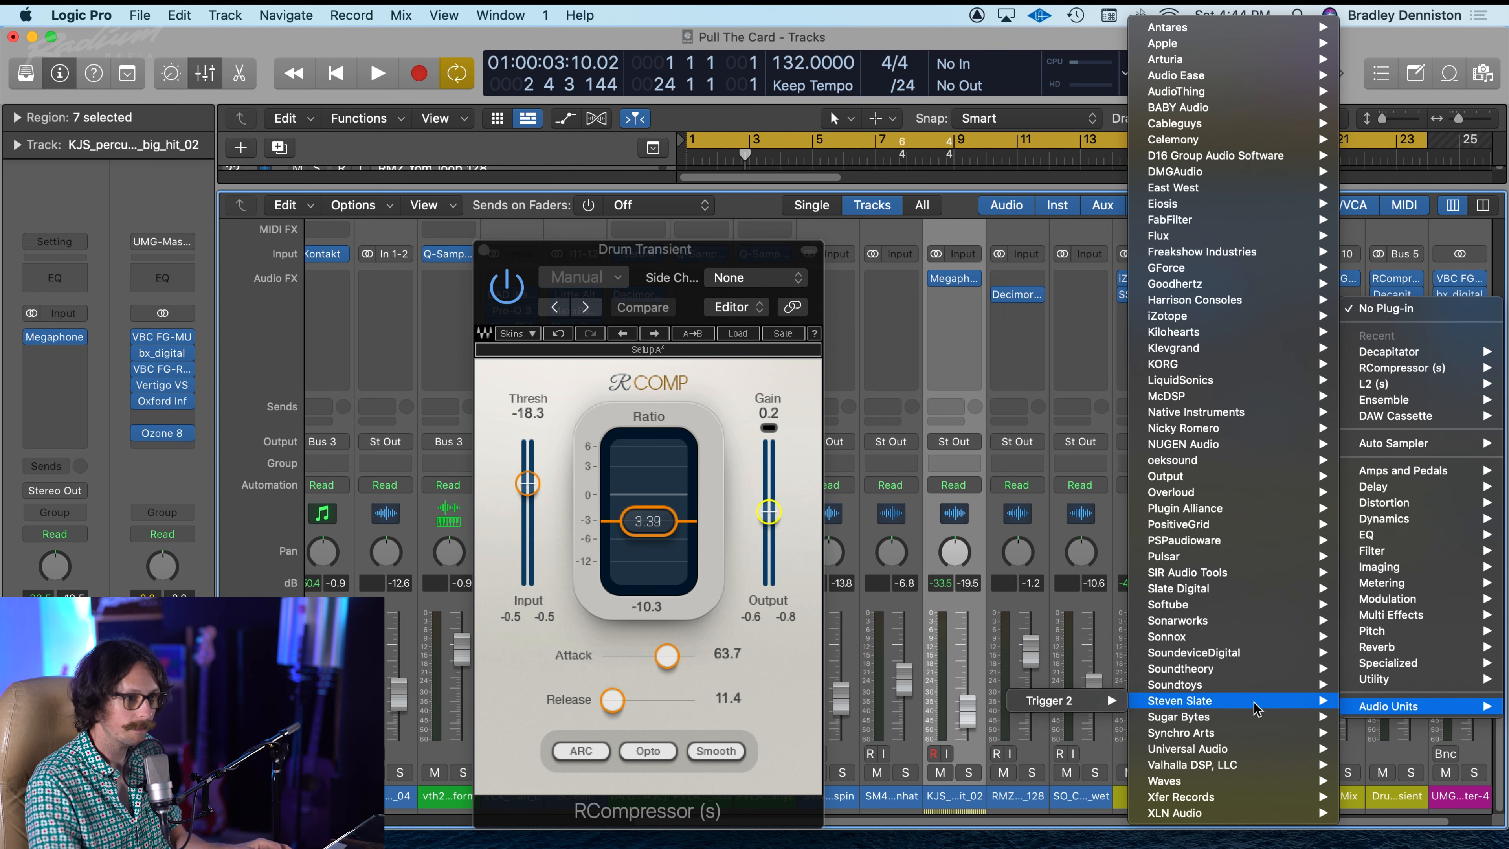
mouse_move(1250, 735)
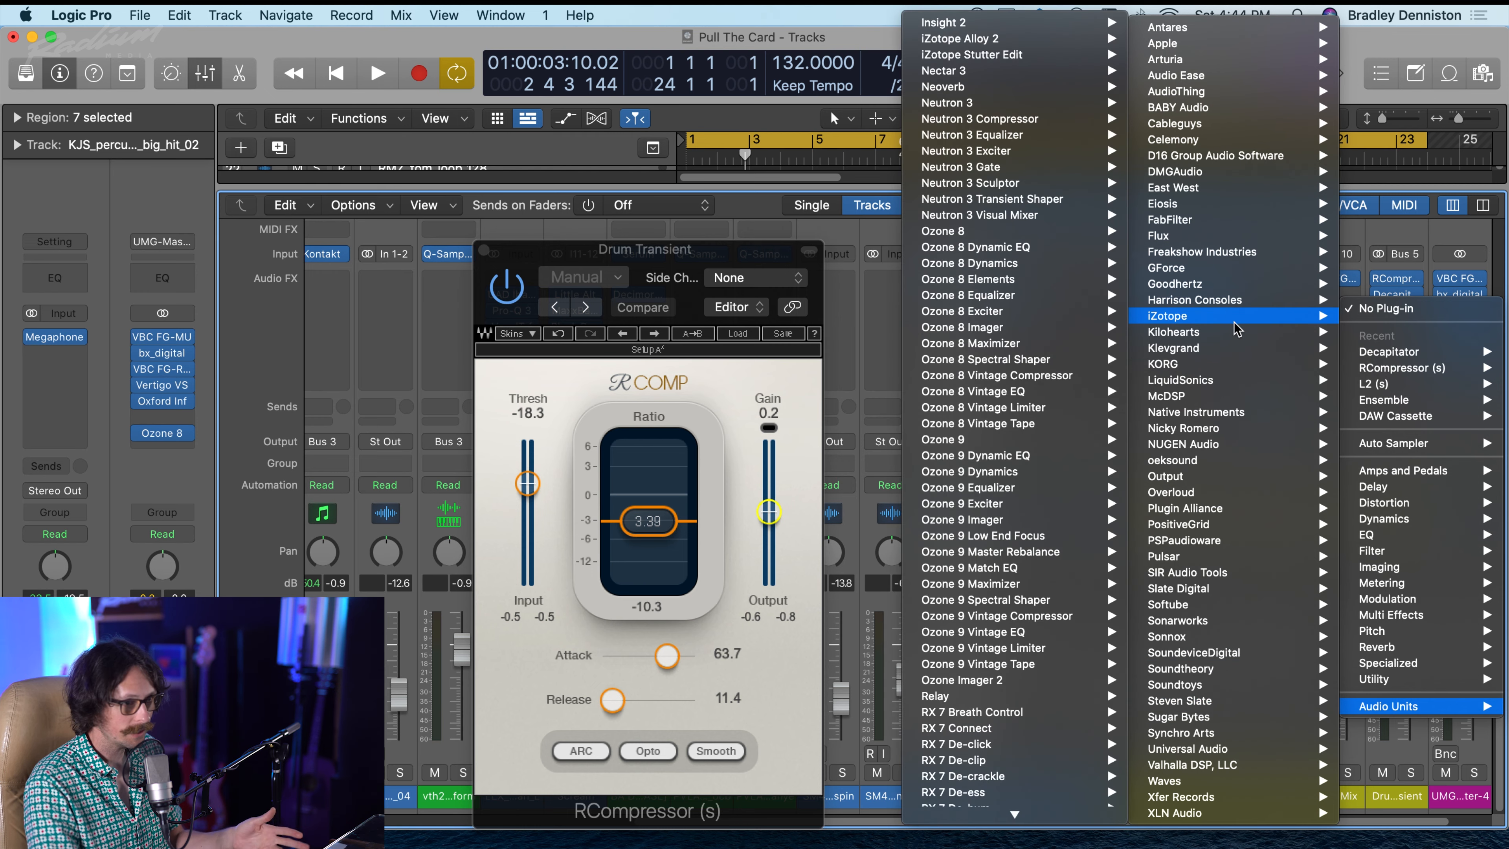
mouse_move(1217, 219)
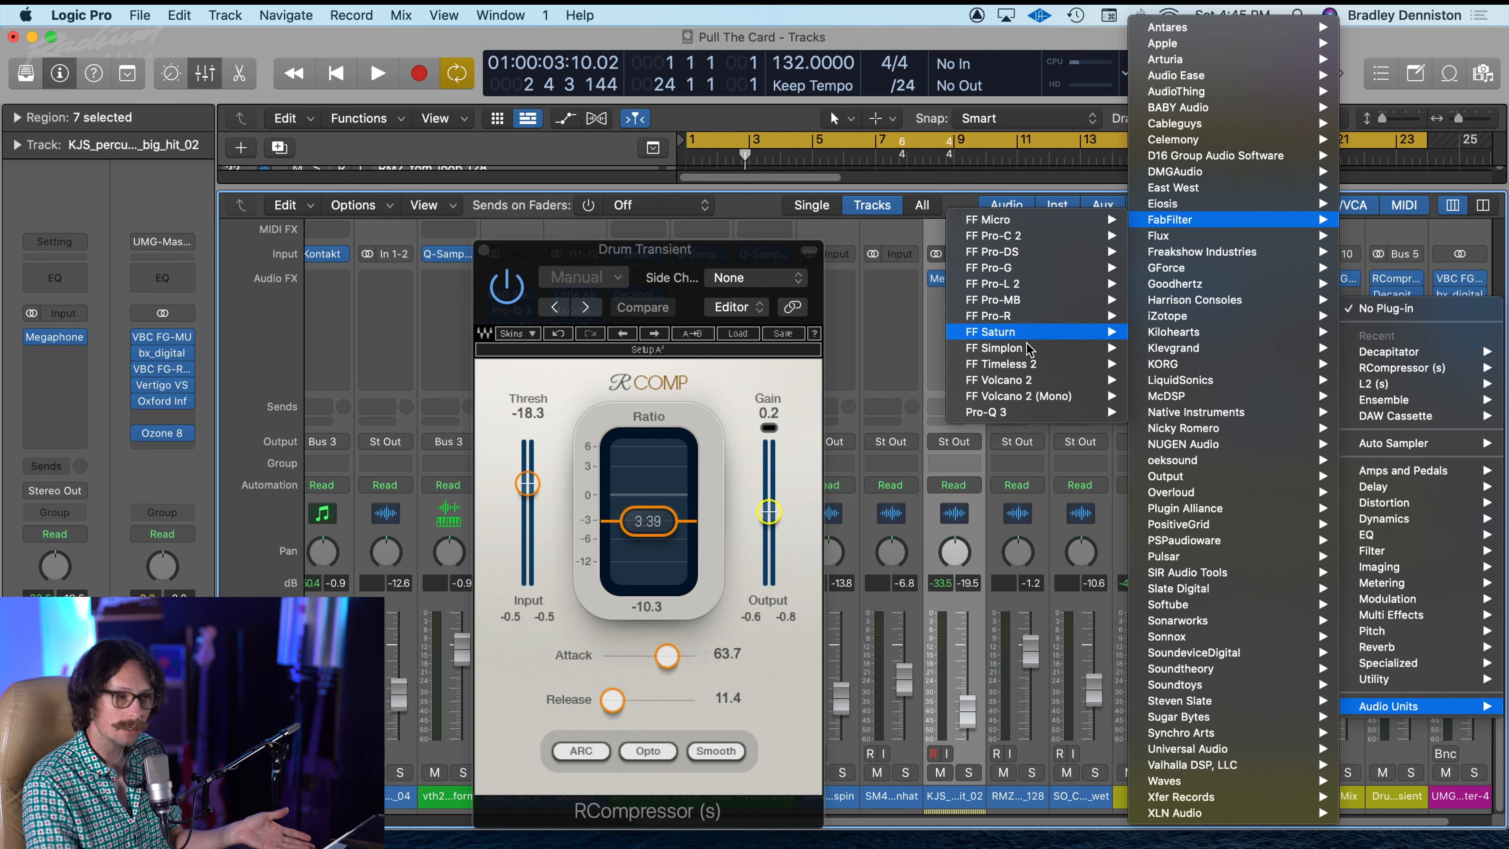
left_click(1019, 413)
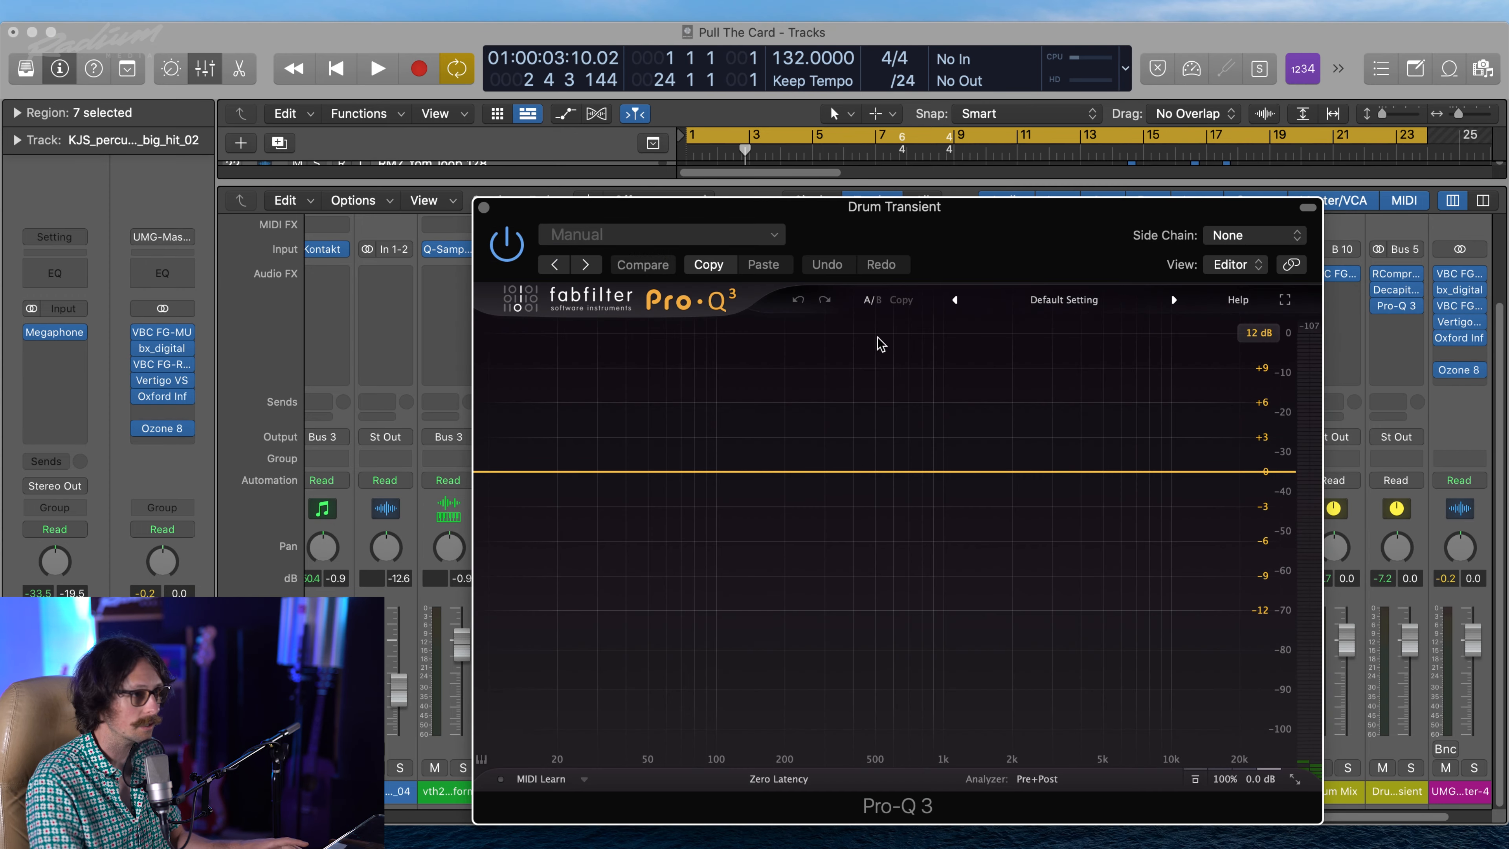
Add a low-cut band at about 26 Hz in Pro-Q 3 and set the processing mode to Natural Phase
left_click(582, 473)
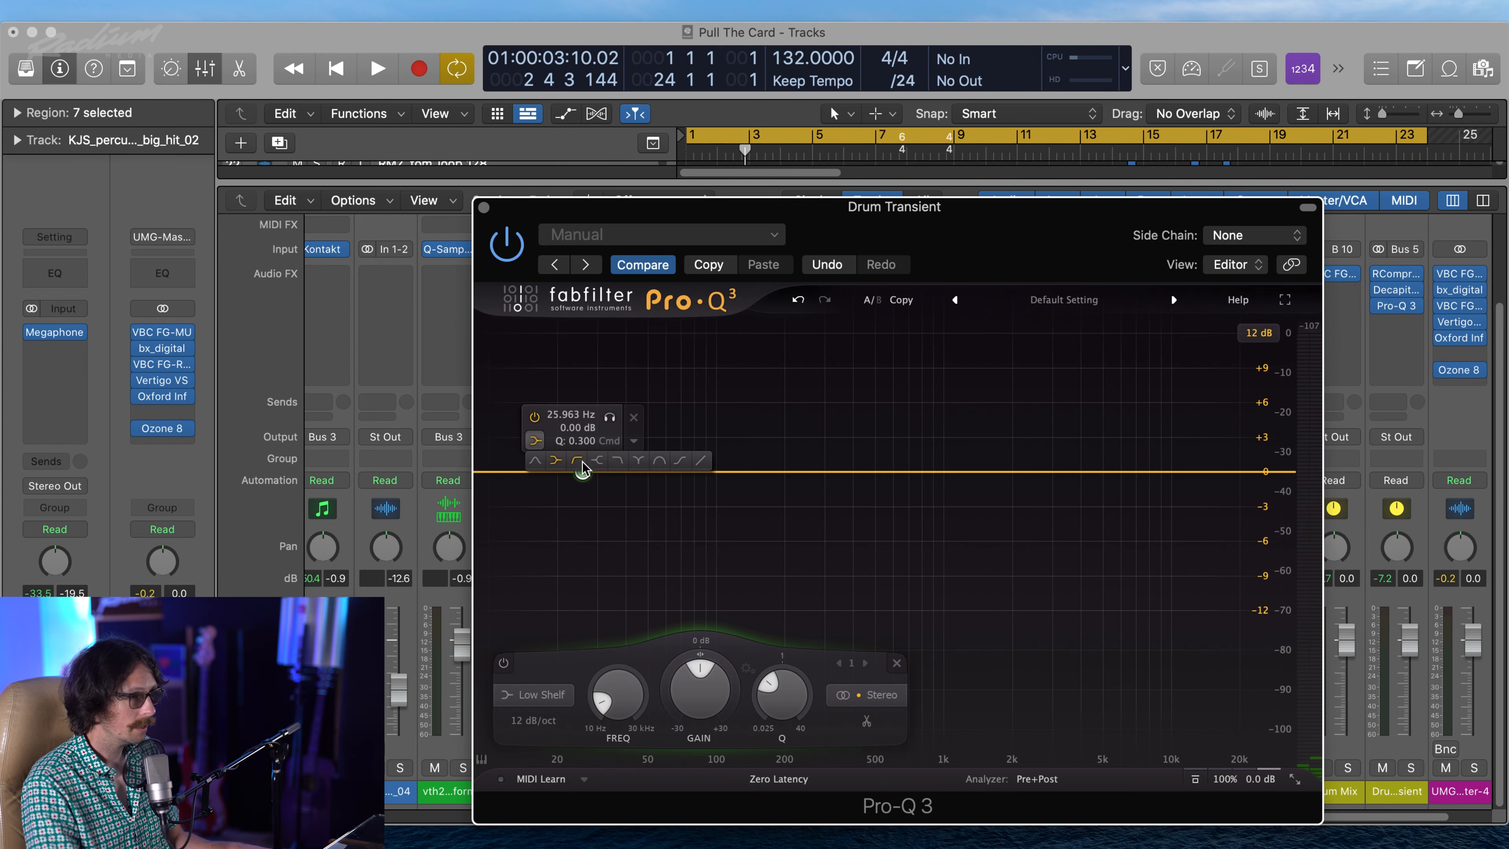
left_click_drag(582, 473, 583, 584)
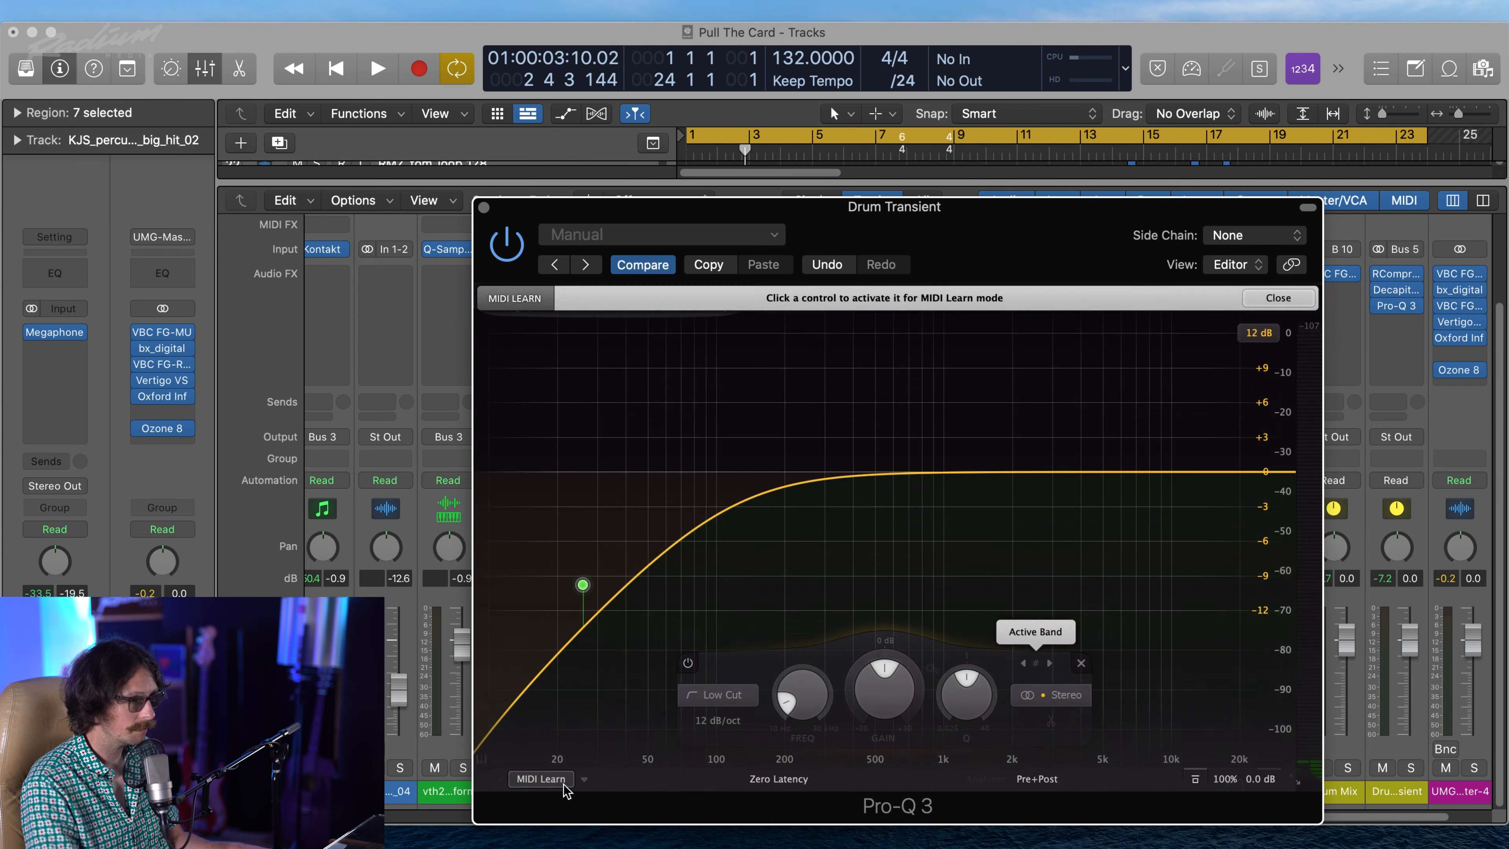
left_click(775, 779)
left_click(772, 763)
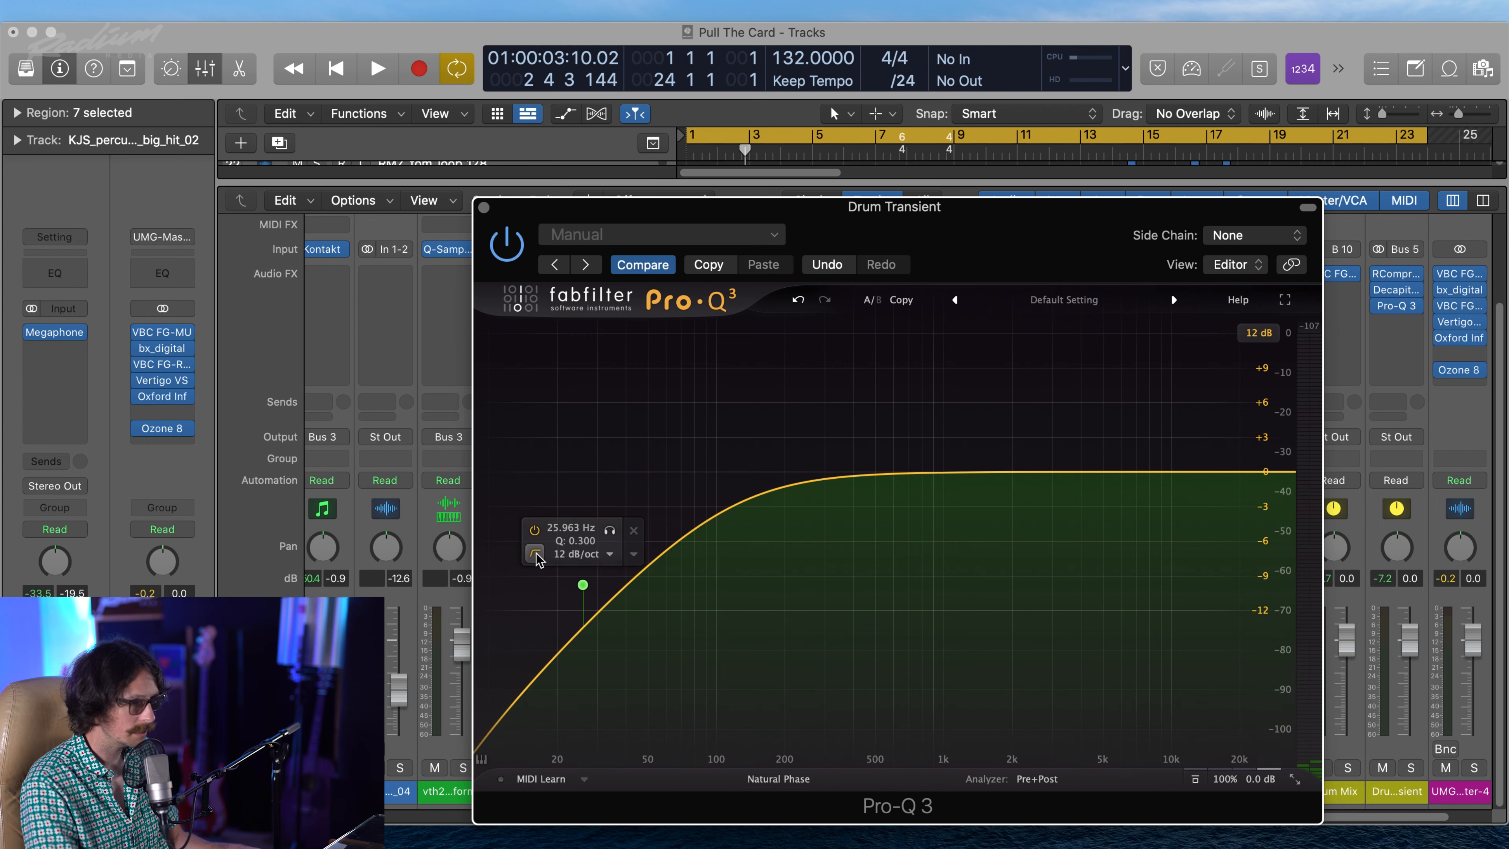
Set the low cut's slope to 30 dB/oct and move the band to about 438 Hz with a Q of about 0.75
left_click(610, 554)
left_click(604, 647)
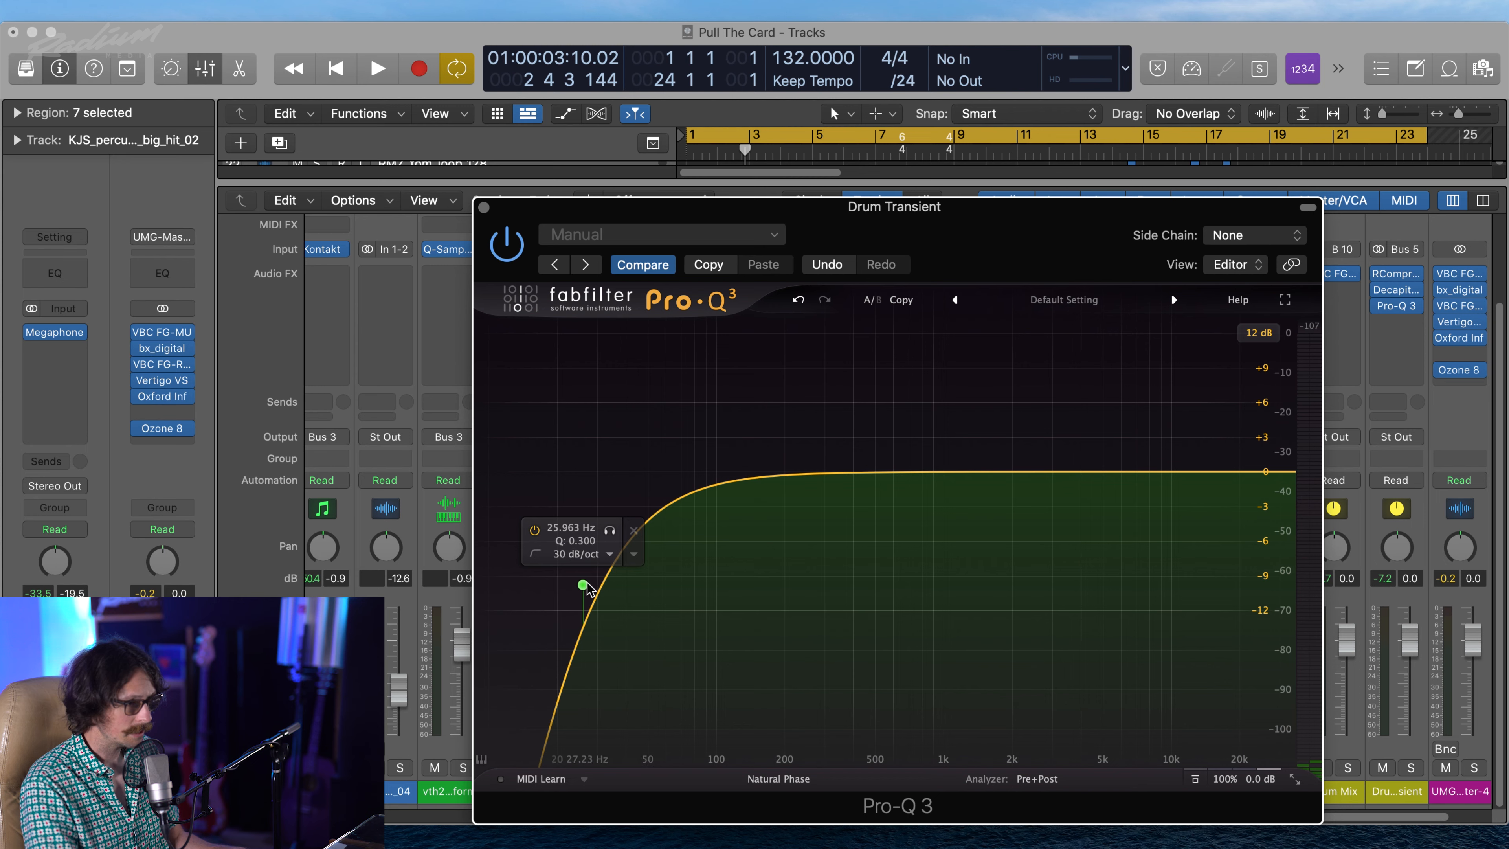
left_click_drag(583, 587, 862, 499)
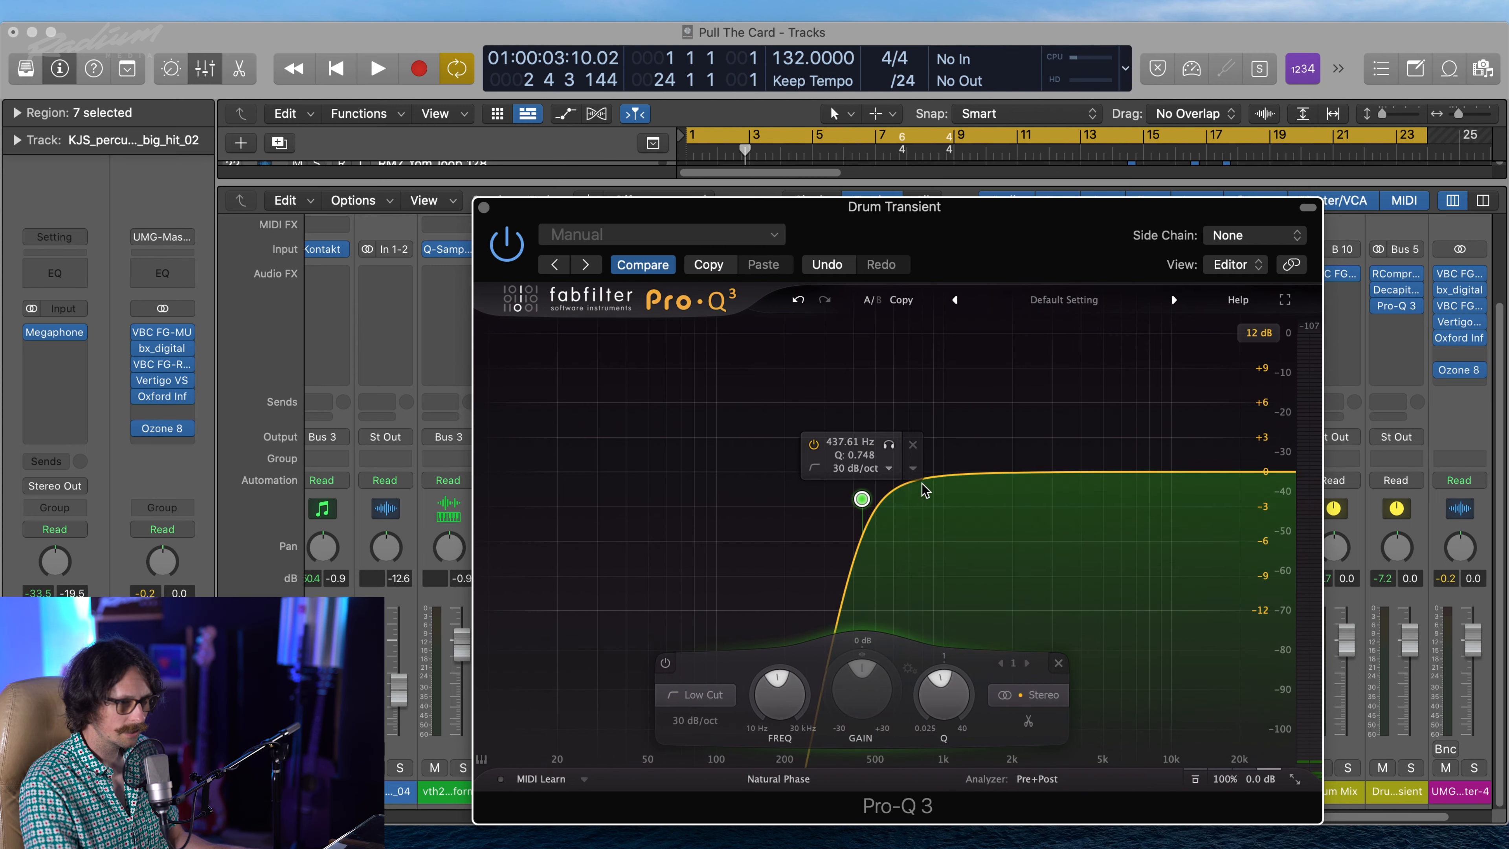
Move the Pro-Q 3 window clear of the drum channels and, during playback, raise the low cut to about 895 Hz with Q about 0.87
left_click_drag(912, 224, 586, 272)
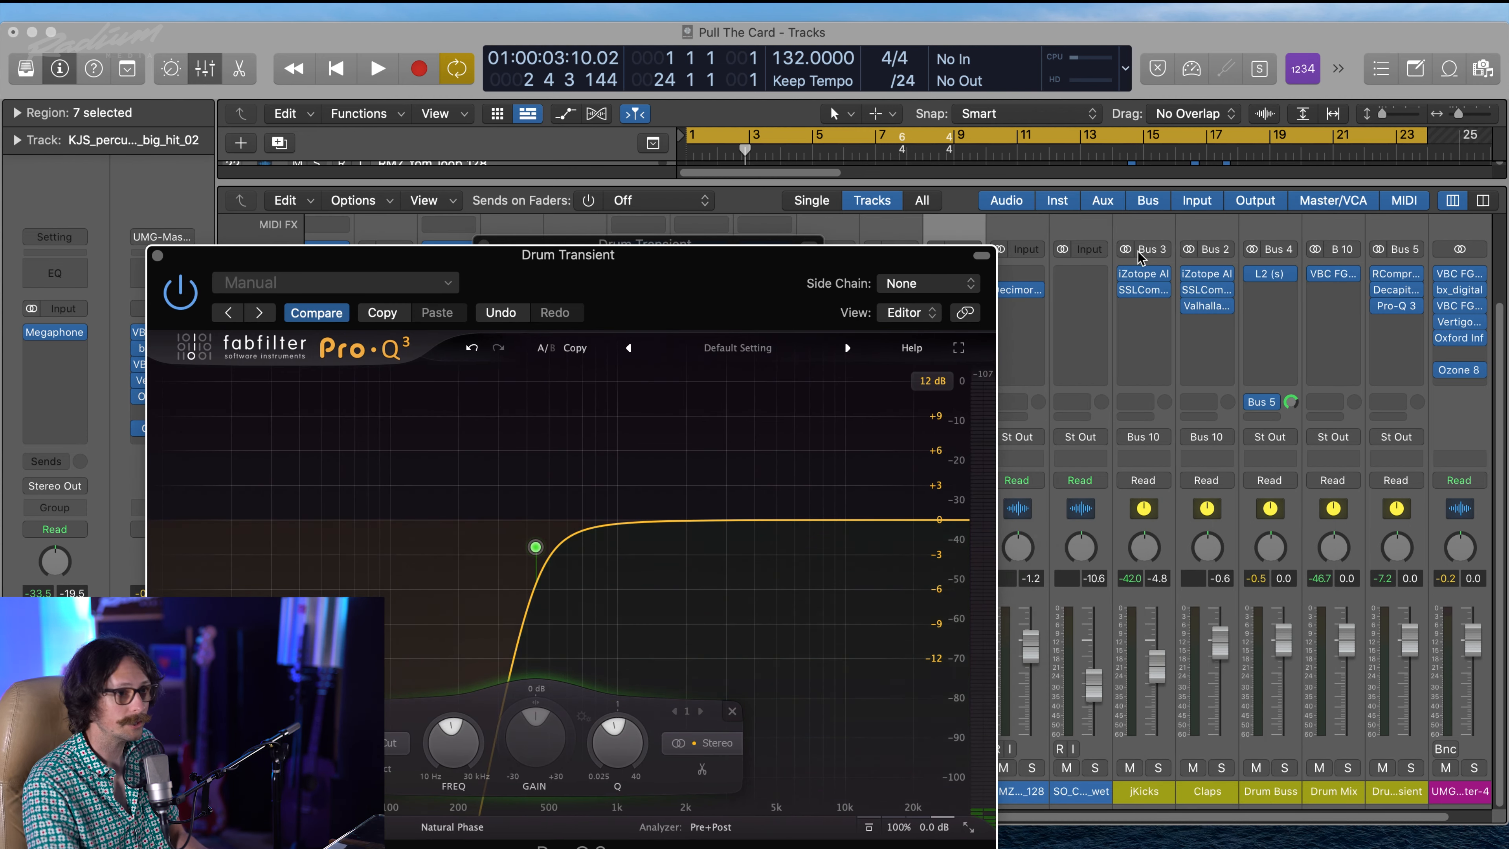
key("space")
mouse_move(535, 550)
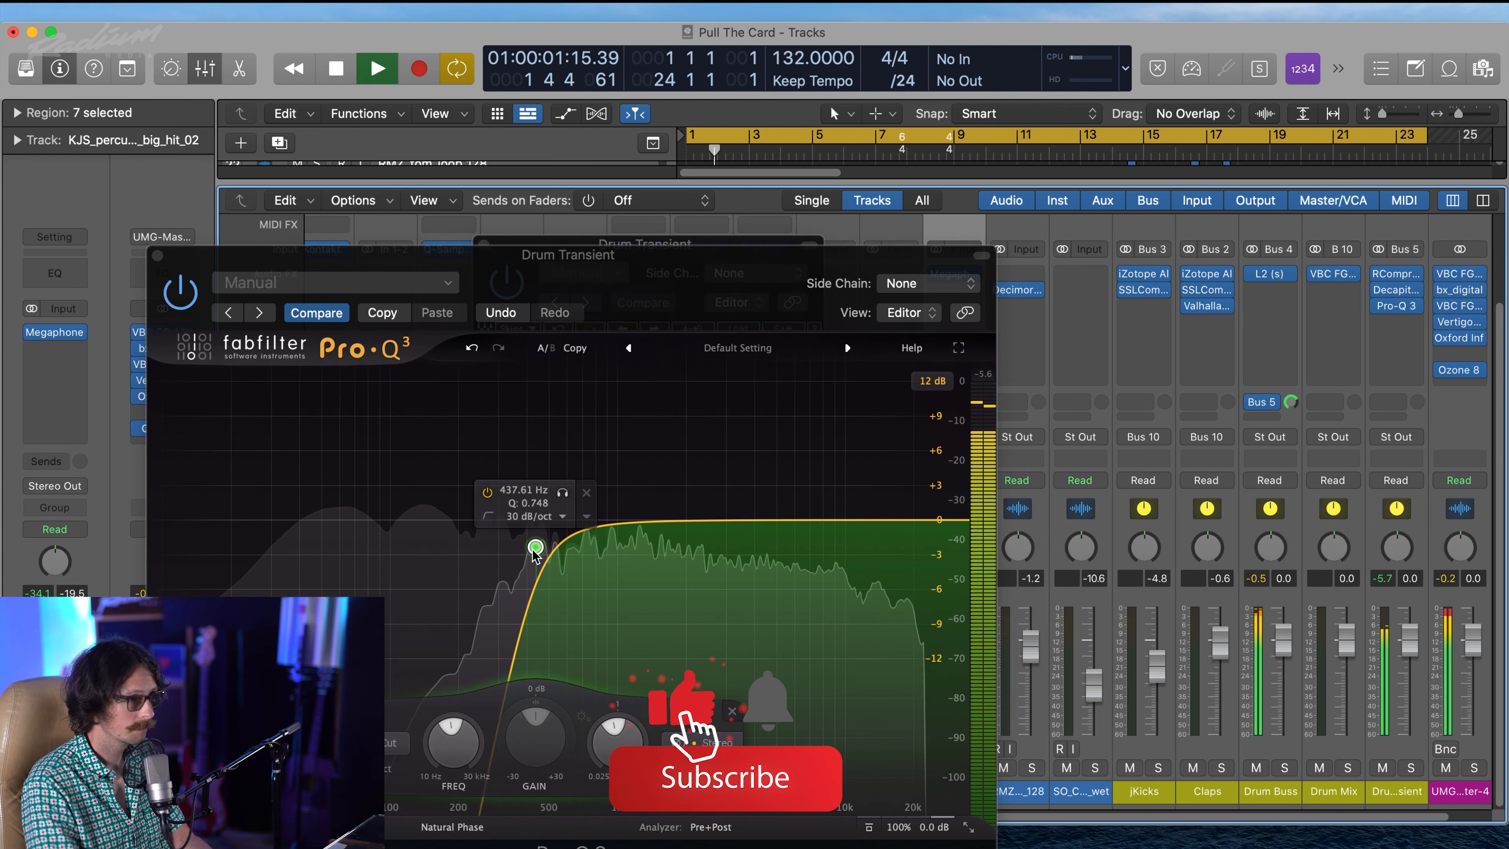
left_click_drag(535, 550, 606, 532)
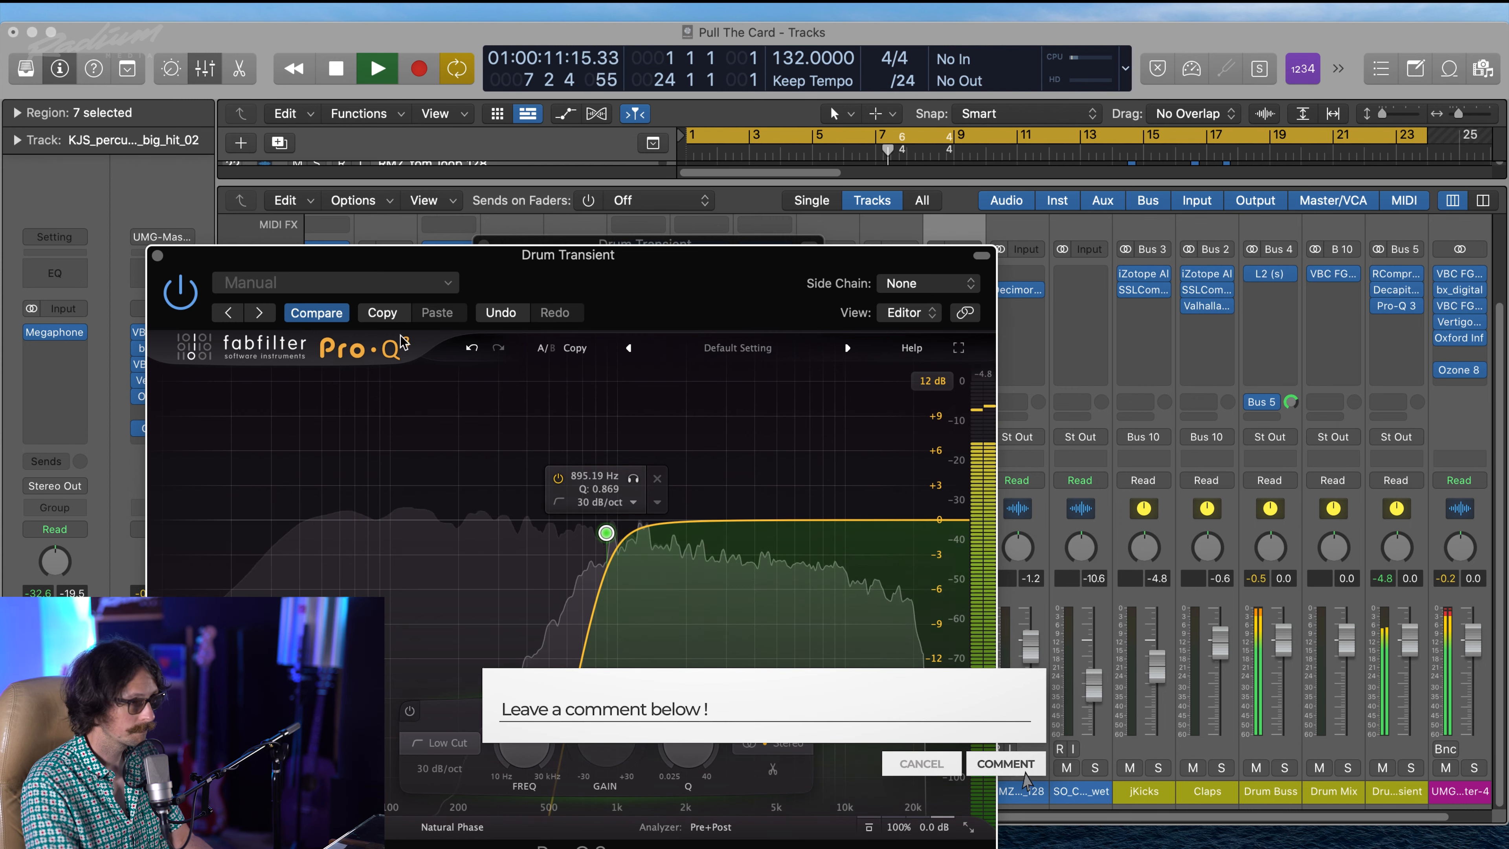
Bypass and re-enable Pro-Q 3 during playback to compare the drums with and without the low cut, and stop playback
left_click(180, 295)
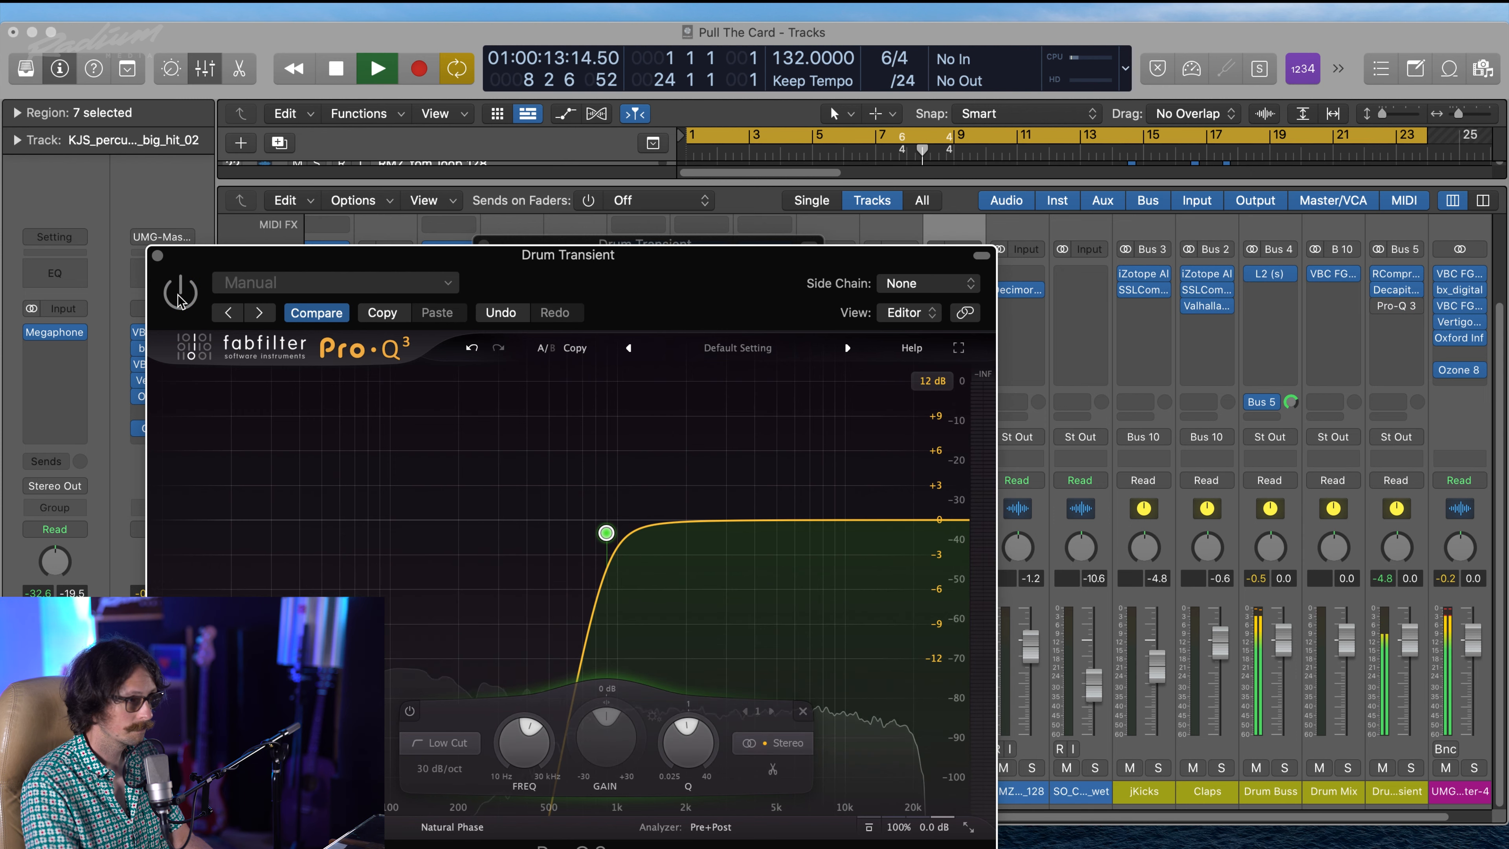
left_click(180, 295)
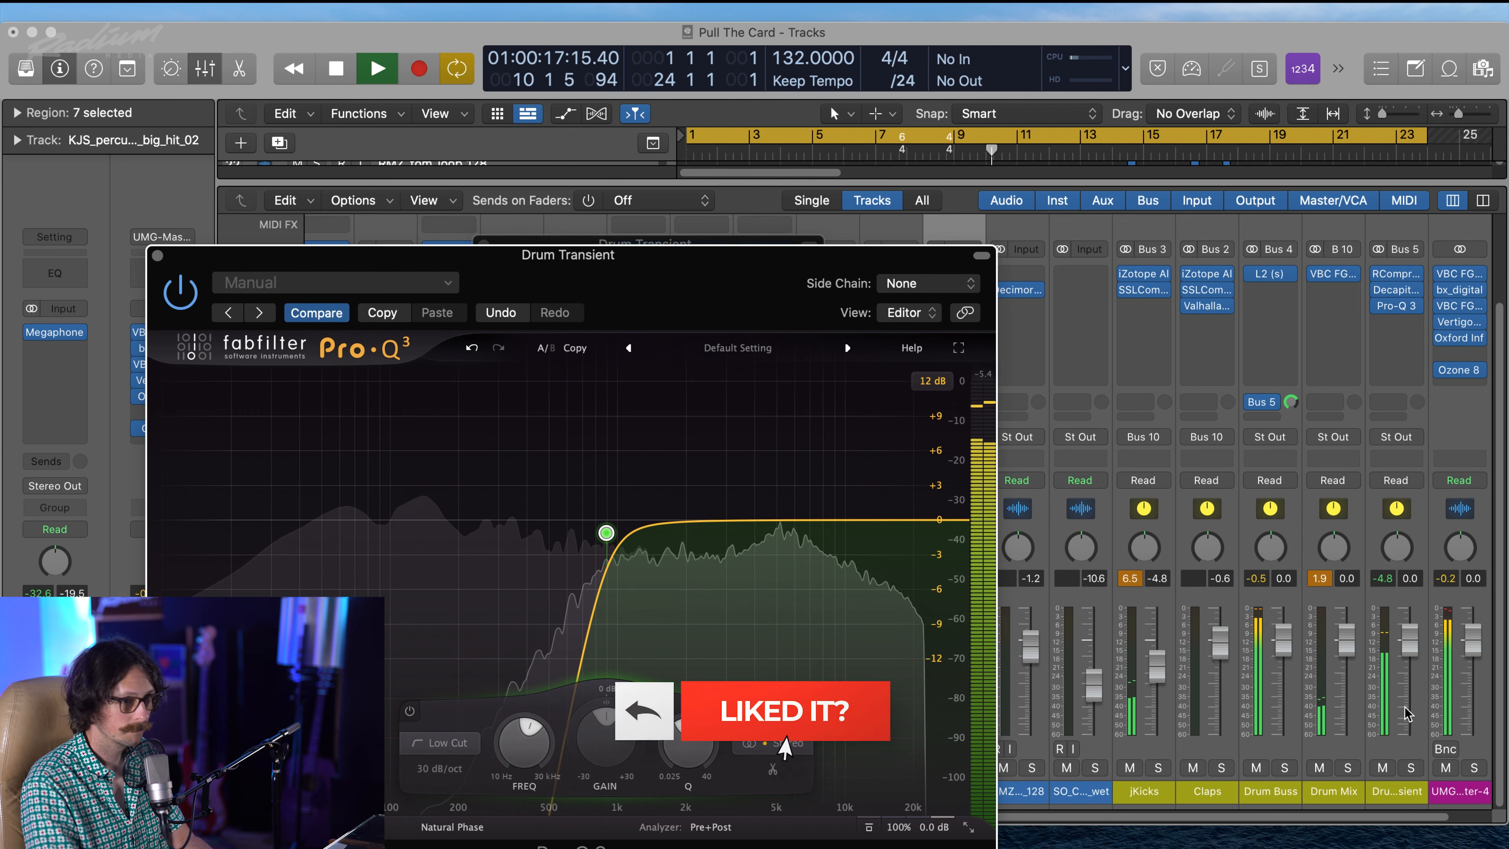
key("space")
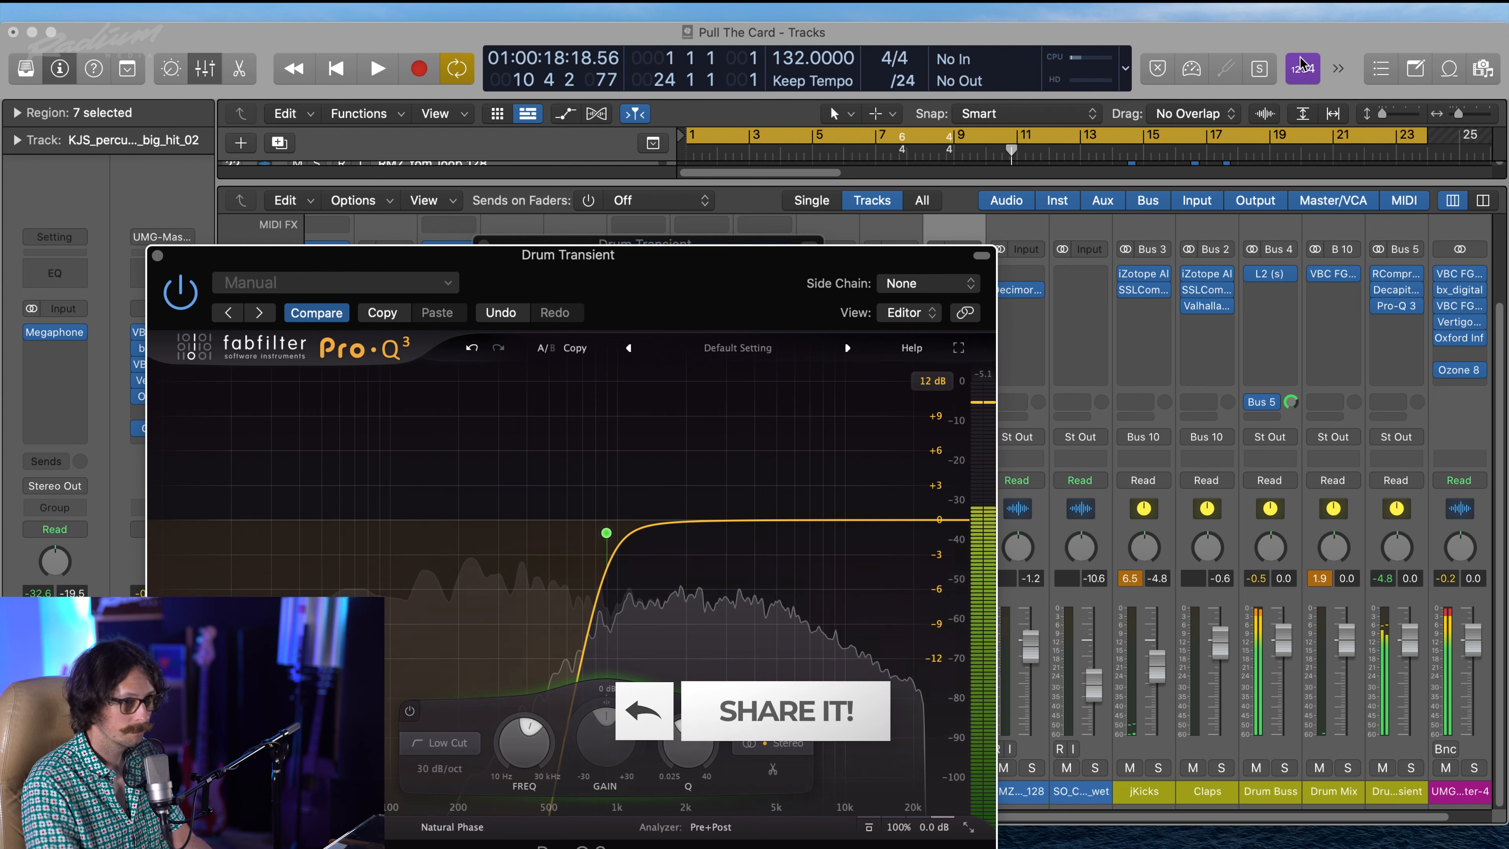